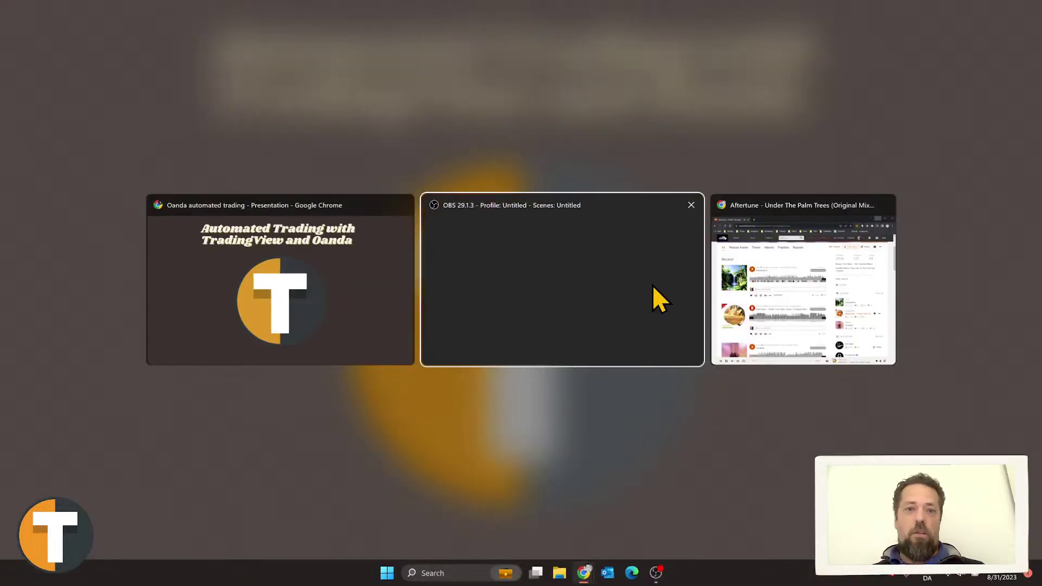
# Step: Bring Chrome forward, exit full screen, and show the Tickerly YouTube channel's Videos page
pyautogui.click(411, 274)
pyautogui.press('Escape')
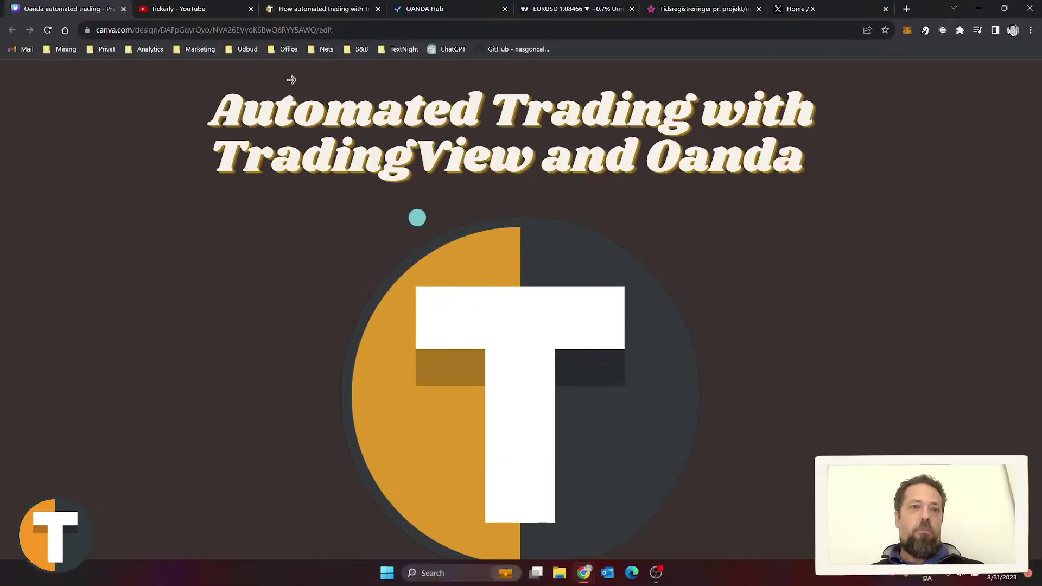
pyautogui.click(220, 10)
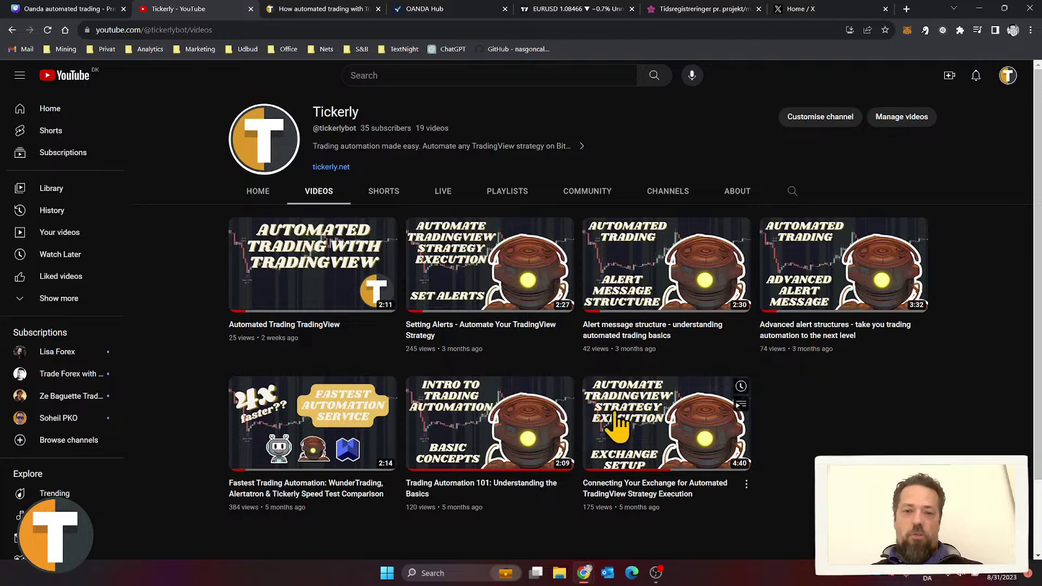
# Step: Preview the Tickerly channel videos, then switch to the 'Oanda automated trading' Canva presentation
pyautogui.moveTo(682, 454)
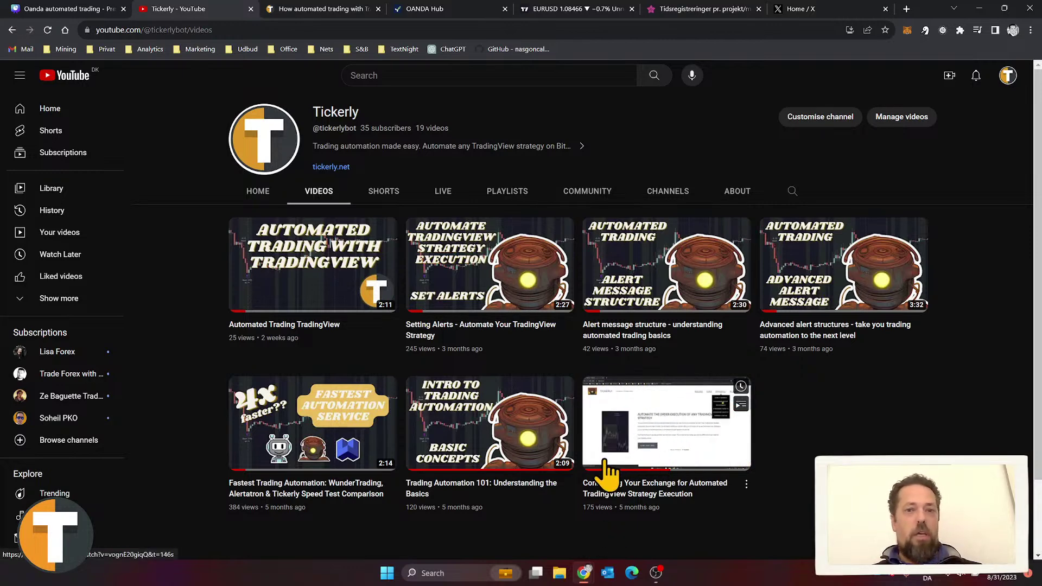
pyautogui.moveTo(494, 290)
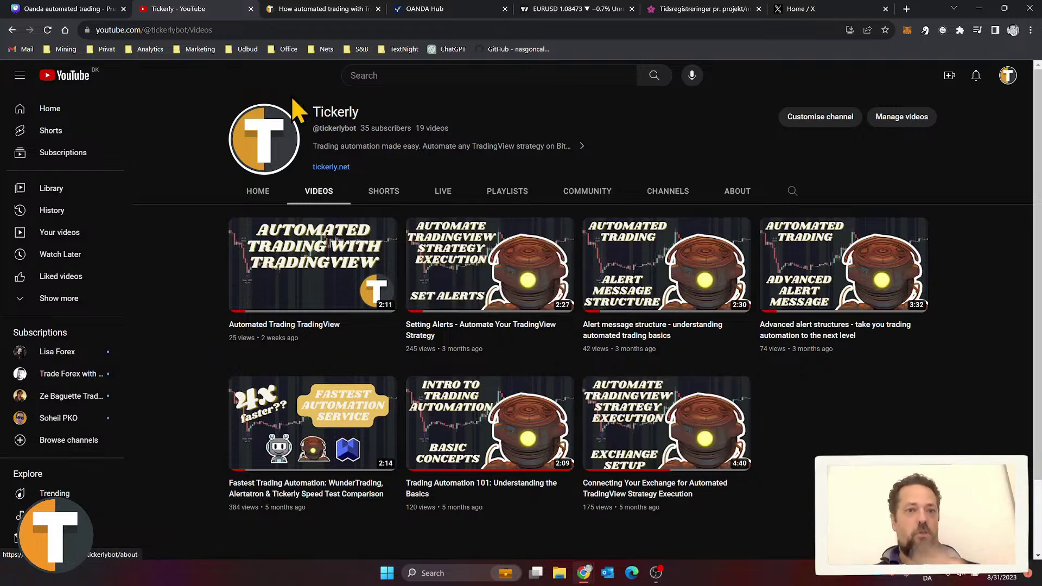
pyautogui.moveTo(534, 261)
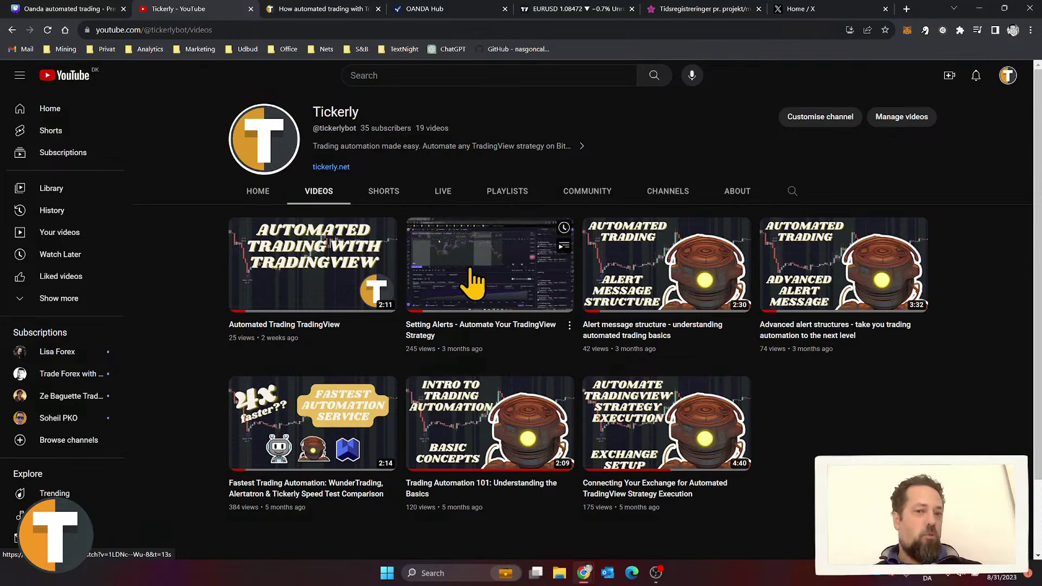
pyautogui.moveTo(441, 246)
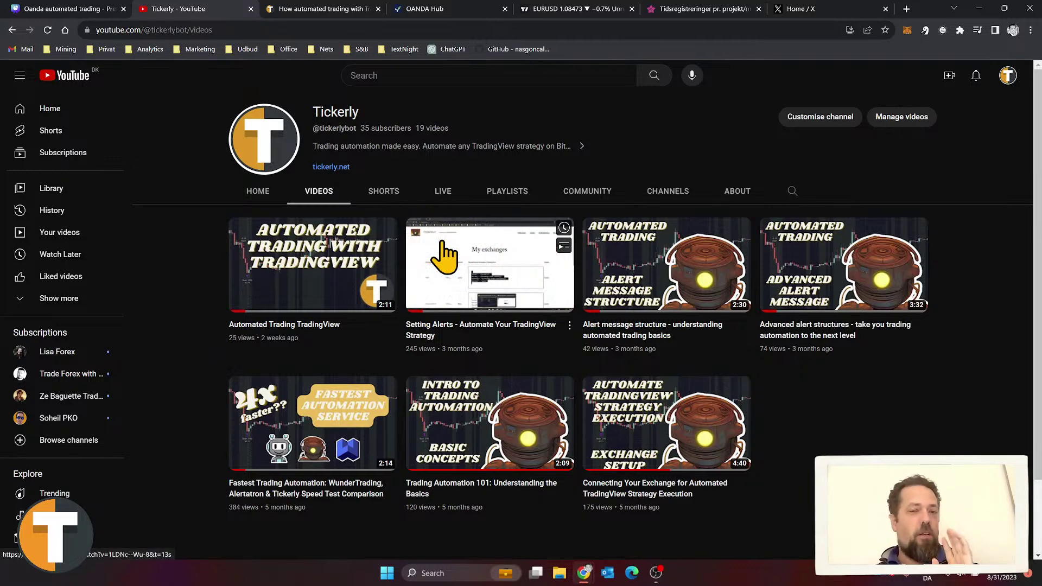
pyautogui.click(87, 10)
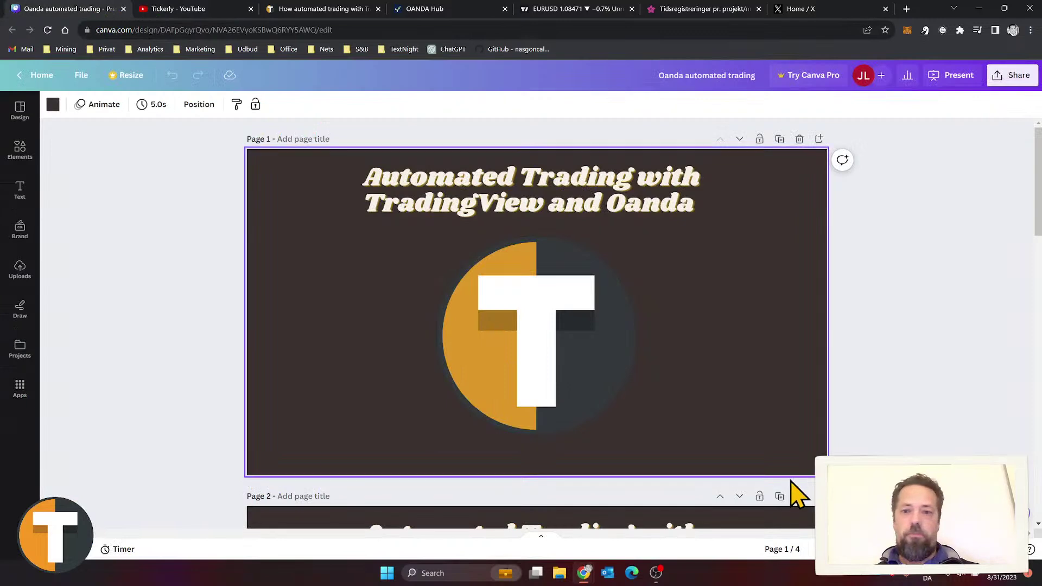
# Step: Present the Canva deck full screen and advance to the five-topic agenda slide
pyautogui.click(958, 76)
pyautogui.click(932, 368)
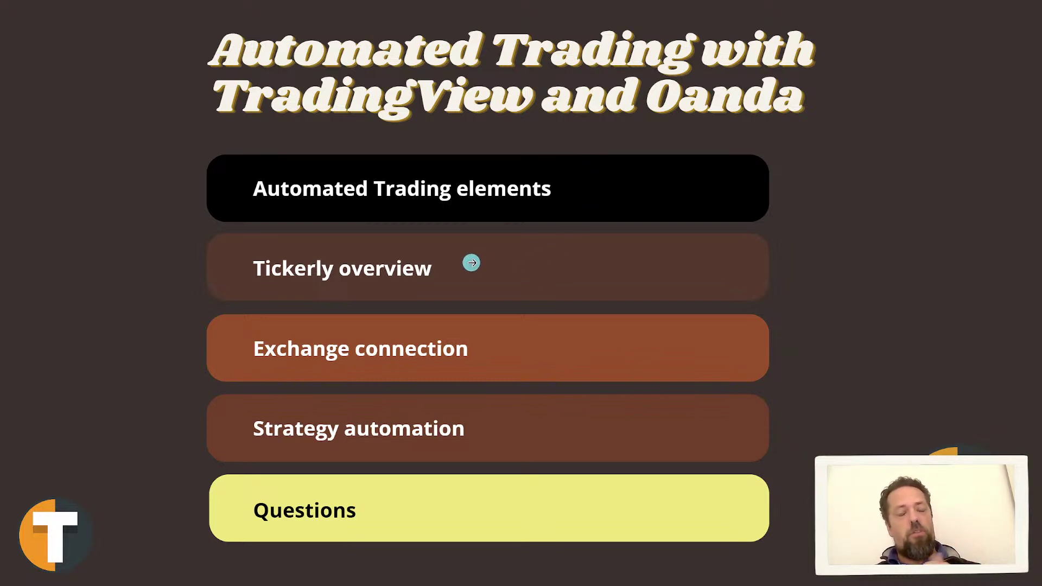
pyautogui.click(468, 266)
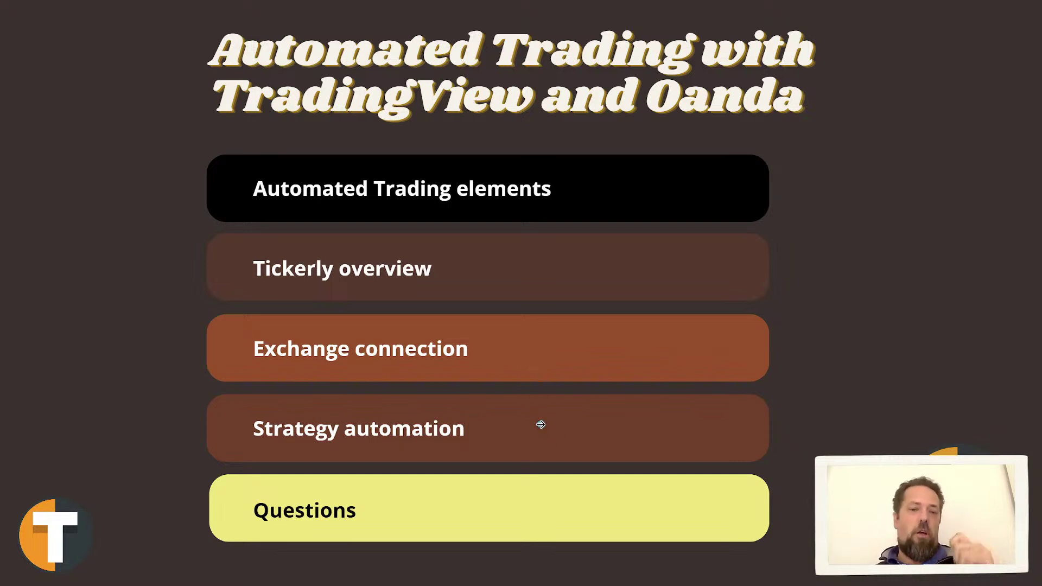
pyautogui.click(540, 423)
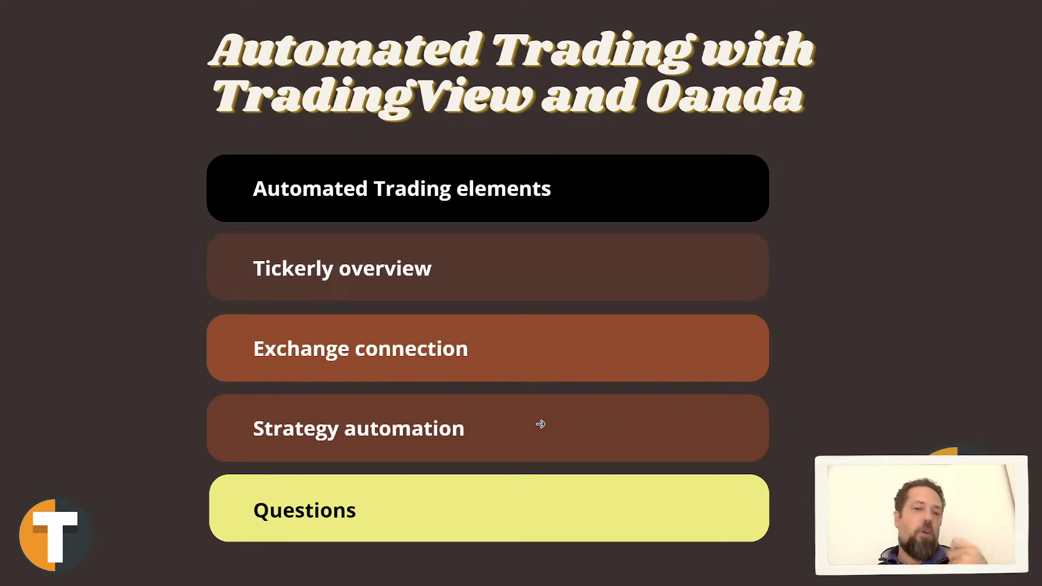
# Step: Exit the slideshow back to the Canva editor at page 3, the Strategy Script to Order execution diagram
pyautogui.click(512, 425)
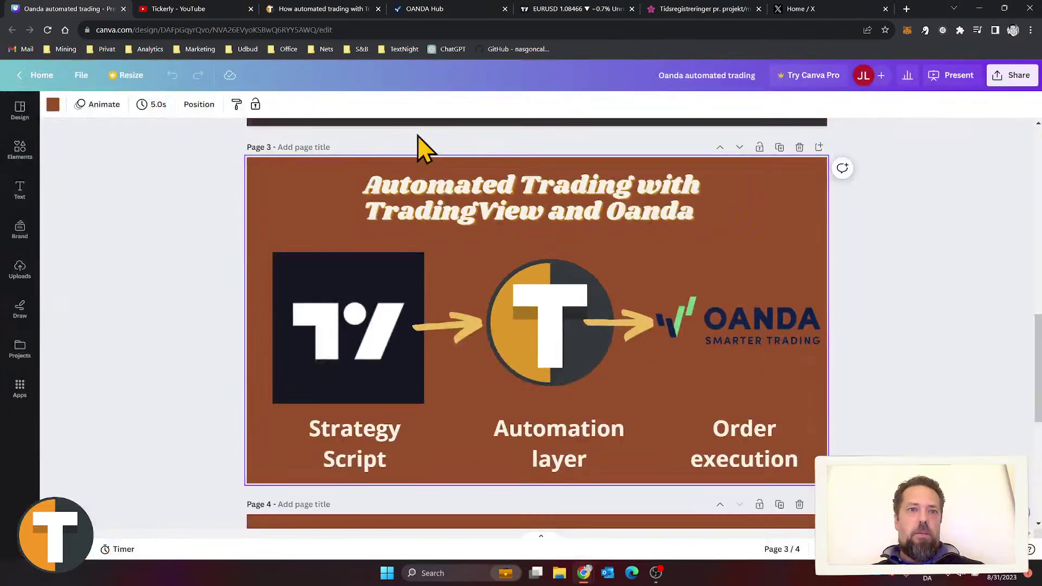
# Step: Switch to Tickerly and scroll through its home page
pyautogui.click(301, 10)
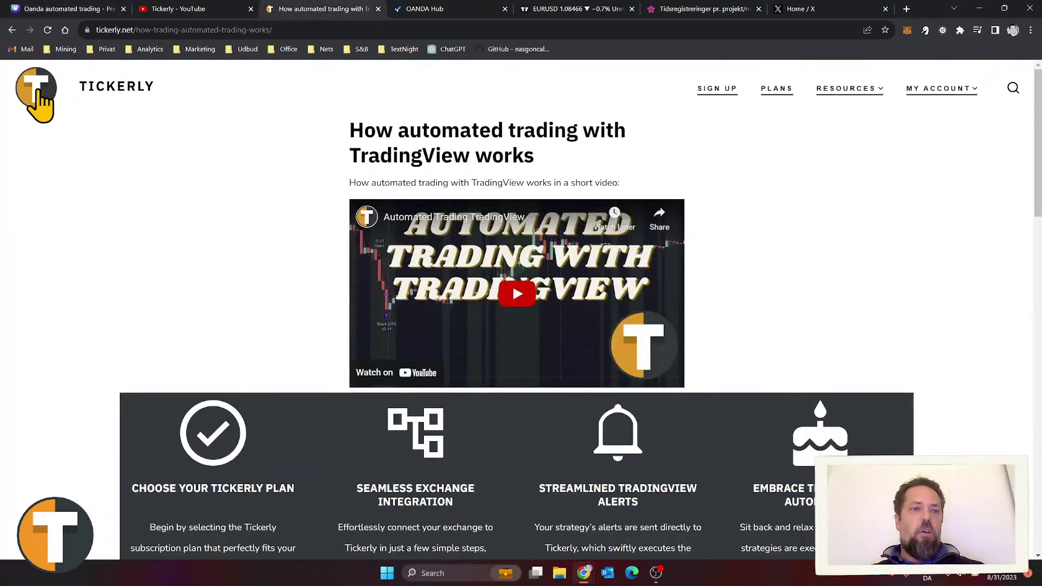
pyautogui.click(36, 87)
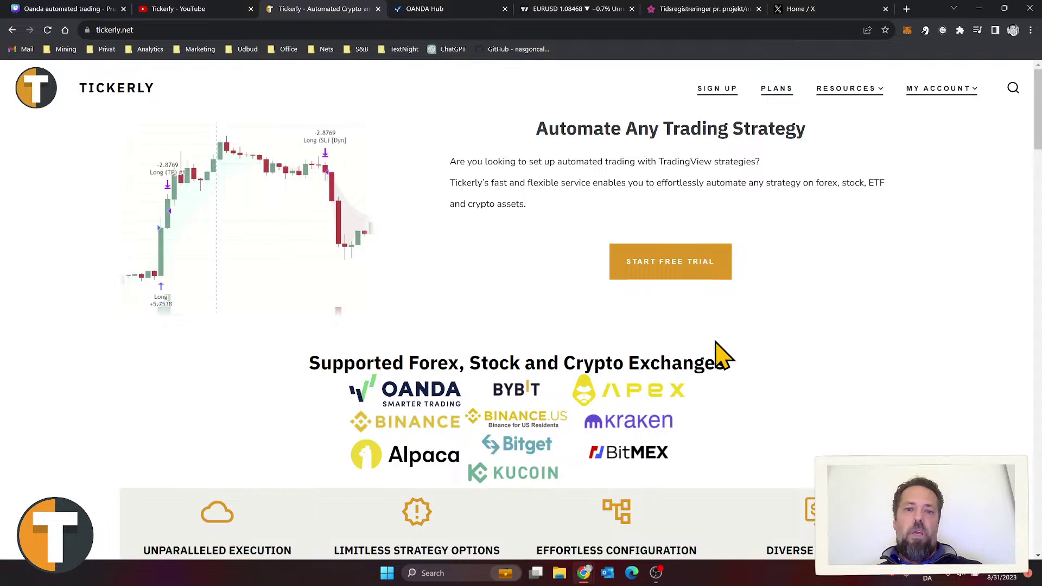
pyautogui.scroll(-5, 721, 355)
pyautogui.scroll(-6, 721, 355)
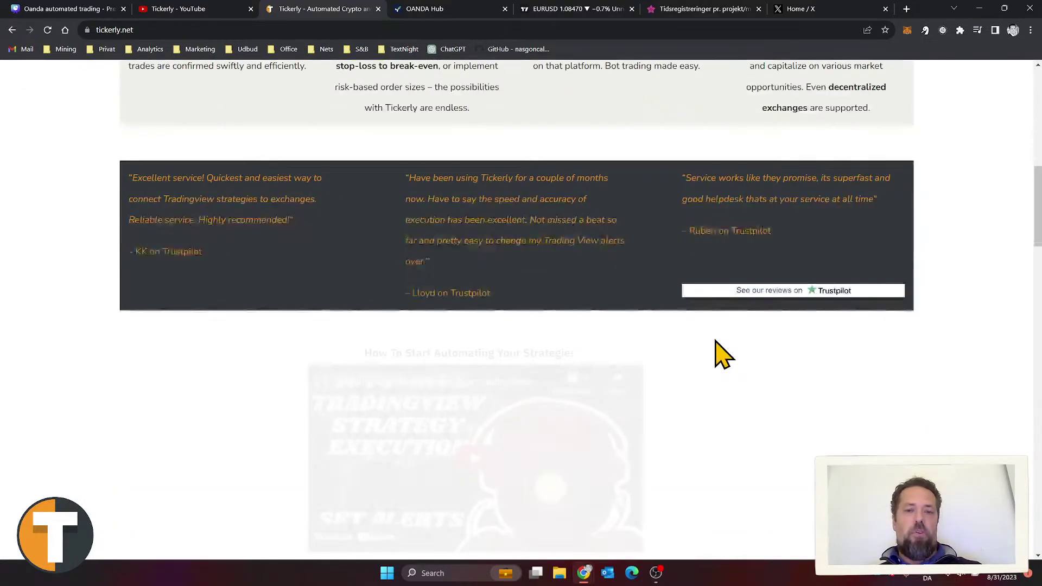
pyautogui.scroll(11, 722, 355)
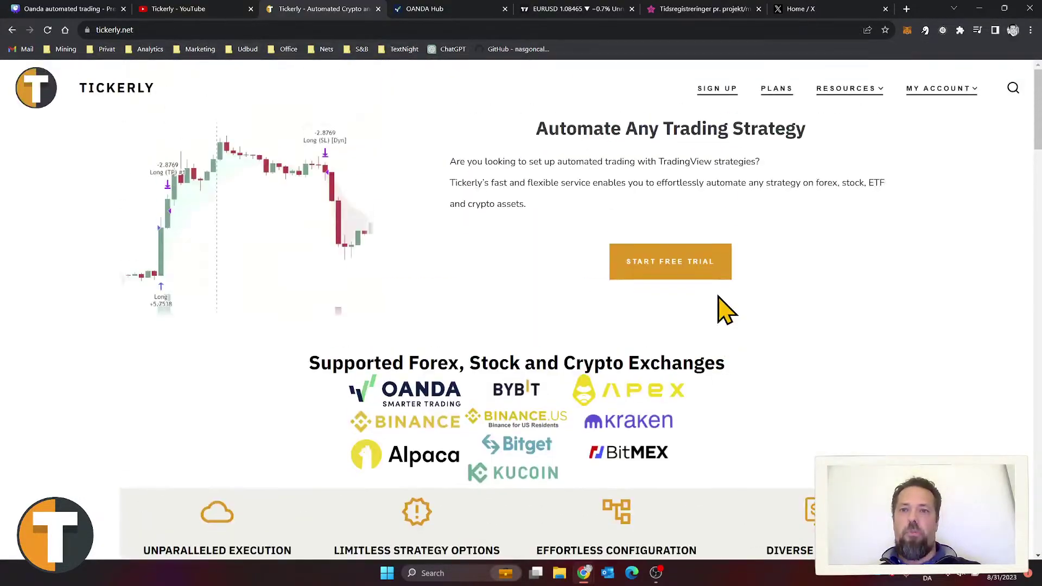
# Step: Review the $14, $19 and $29 monthly plans and open Resources > How It Works
pyautogui.click(778, 96)
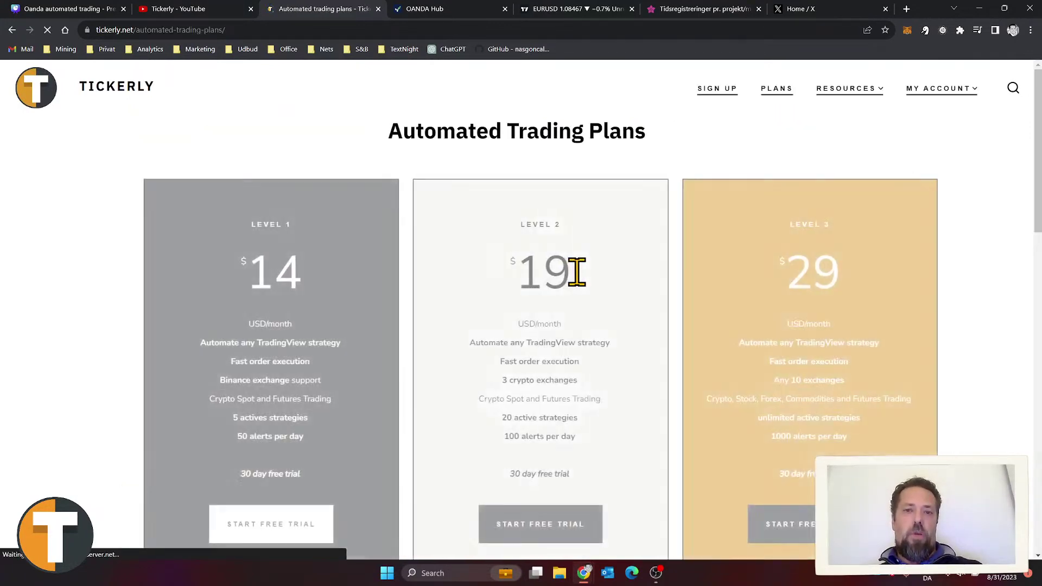
pyautogui.scroll(-1, 575, 272)
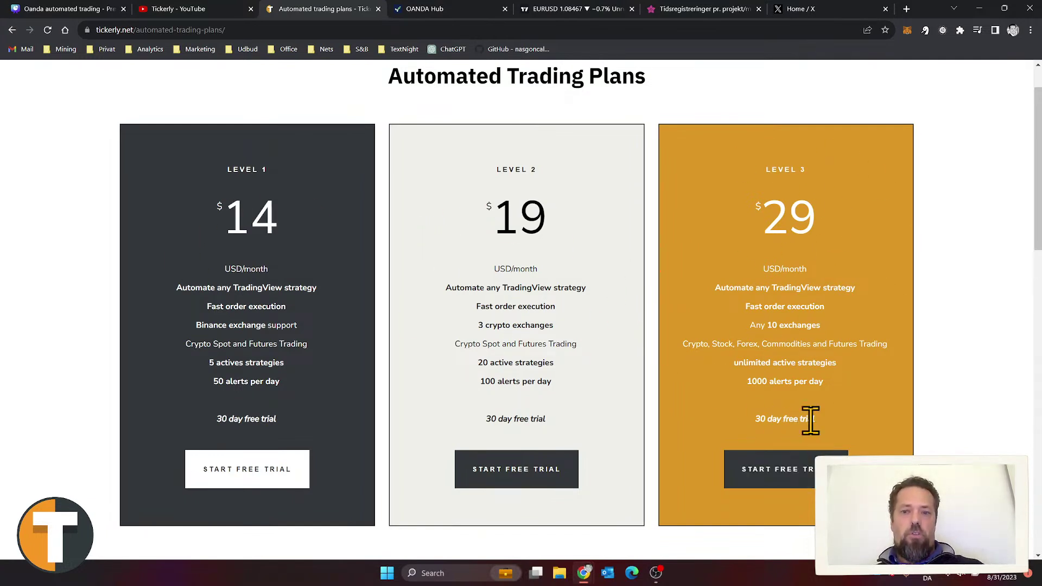
pyautogui.scroll(1, 776, 394)
pyautogui.moveTo(848, 92)
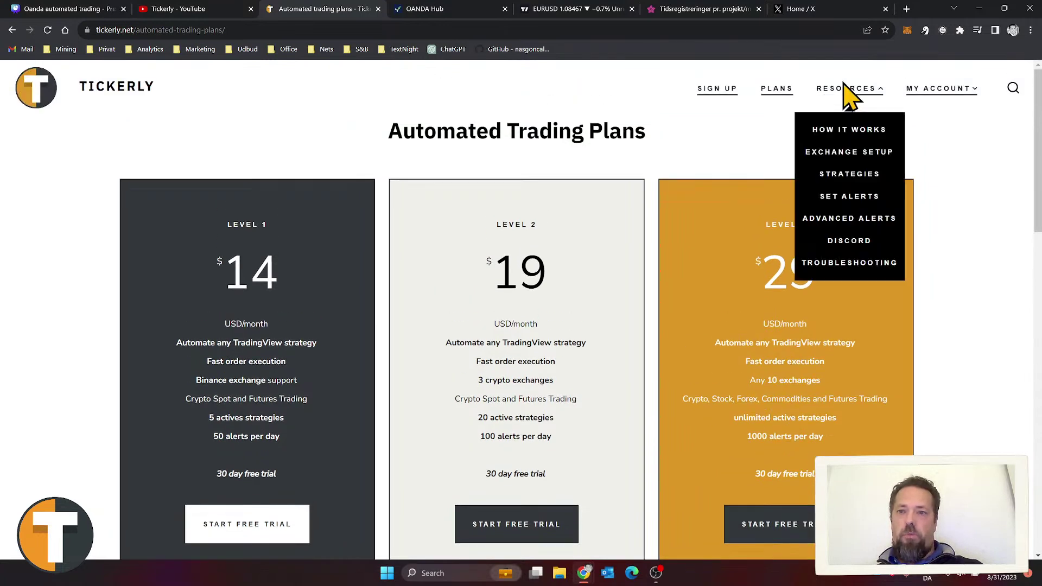
pyautogui.click(849, 132)
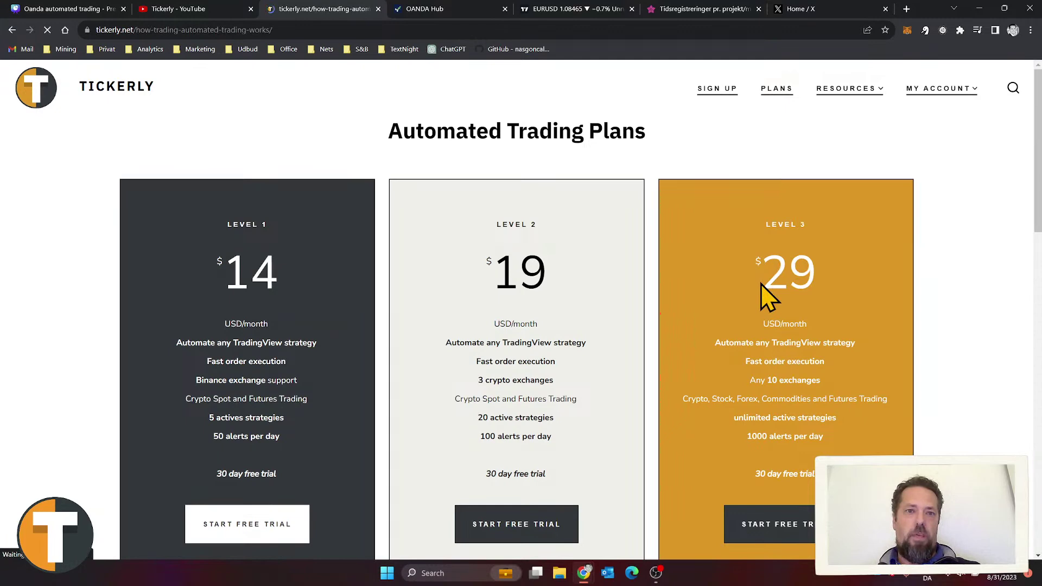
# Step: Scroll through the How It Works page and bring up the MY ACCOUNT dropdown
pyautogui.scroll(-3, 760, 298)
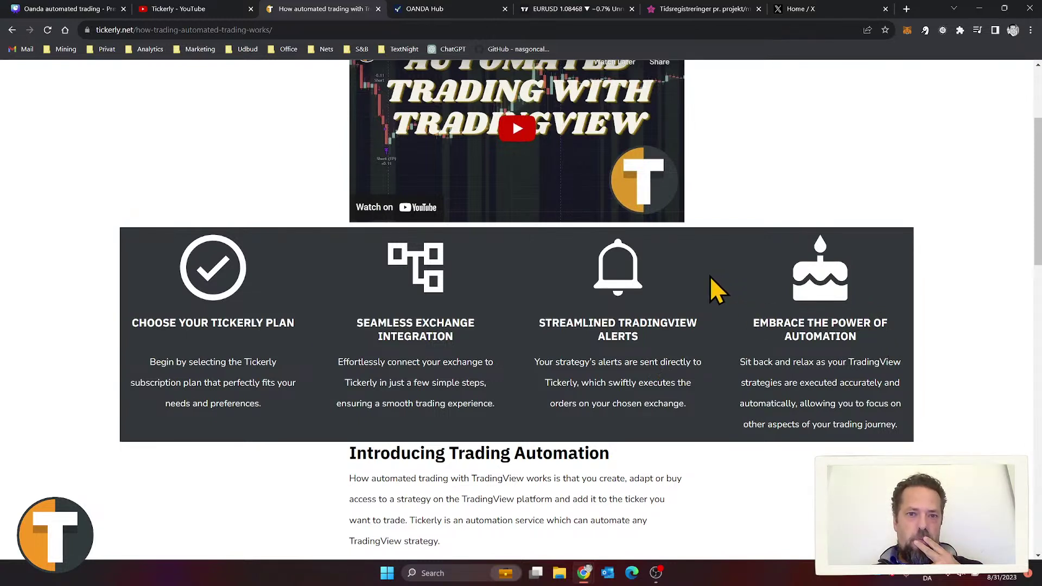
pyautogui.scroll(3, 282, 322)
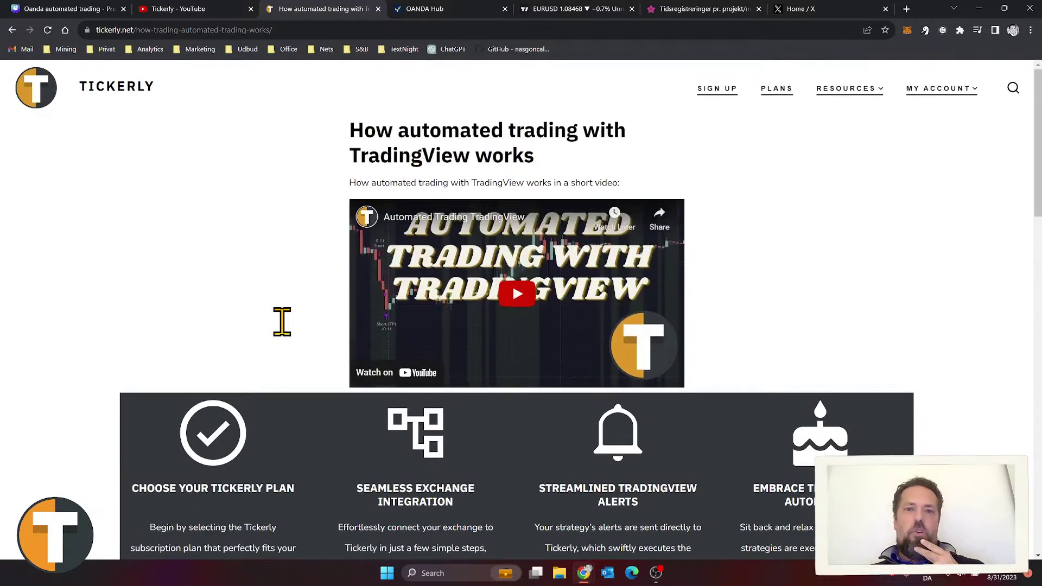
pyautogui.moveTo(948, 91)
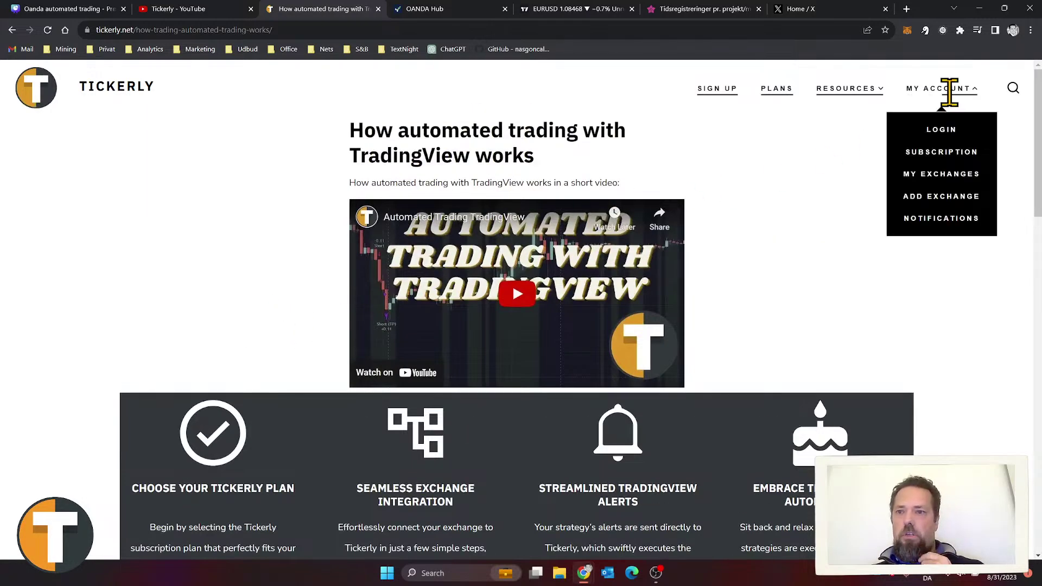
# Step: Check My Exchanges (bybit, Binance USD-M) and the level 3 subscription, then open Add Exchange
pyautogui.click(937, 175)
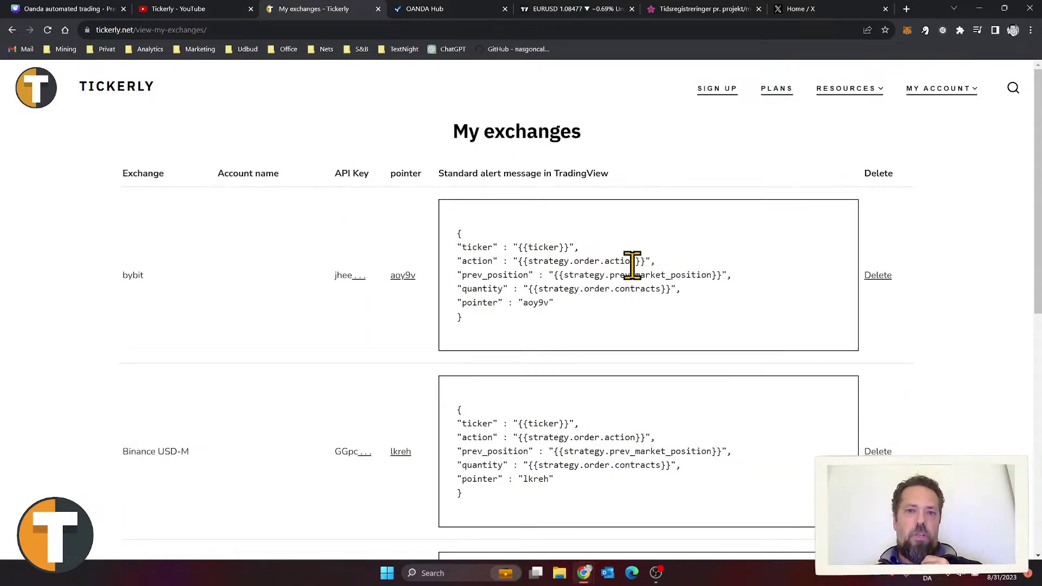
pyautogui.moveTo(930, 88)
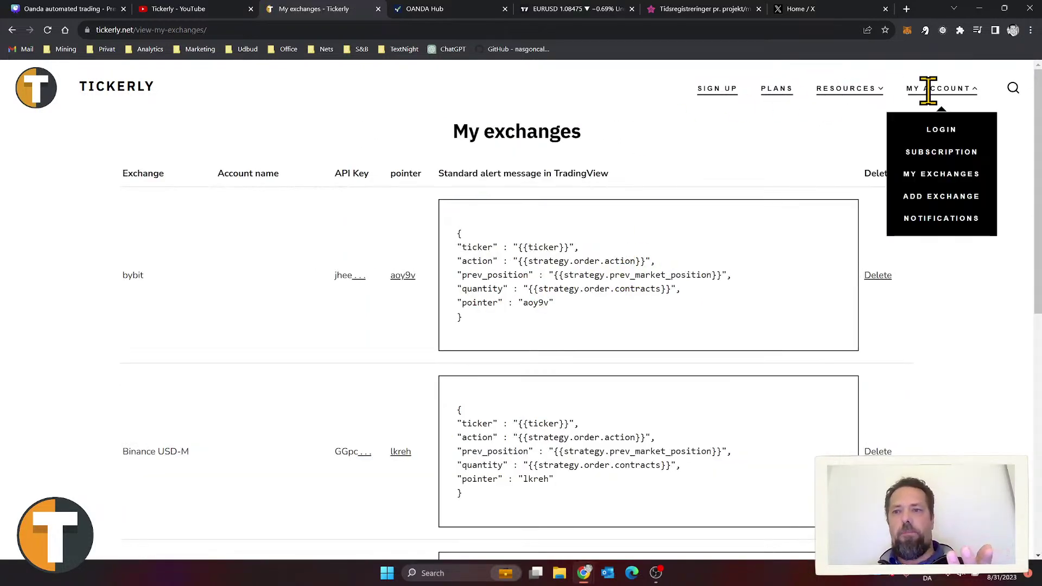
pyautogui.click(942, 155)
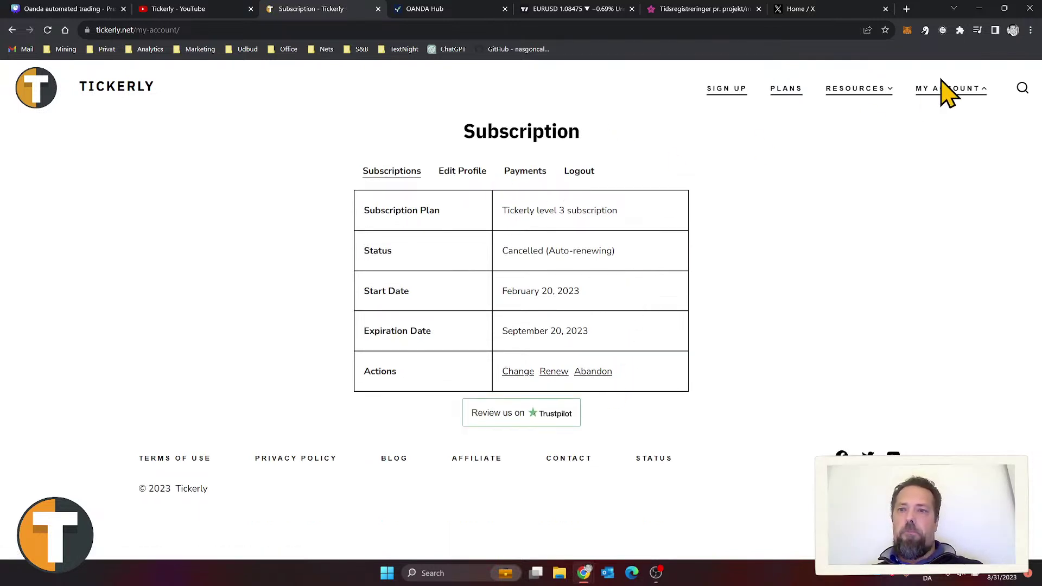
pyautogui.moveTo(943, 91)
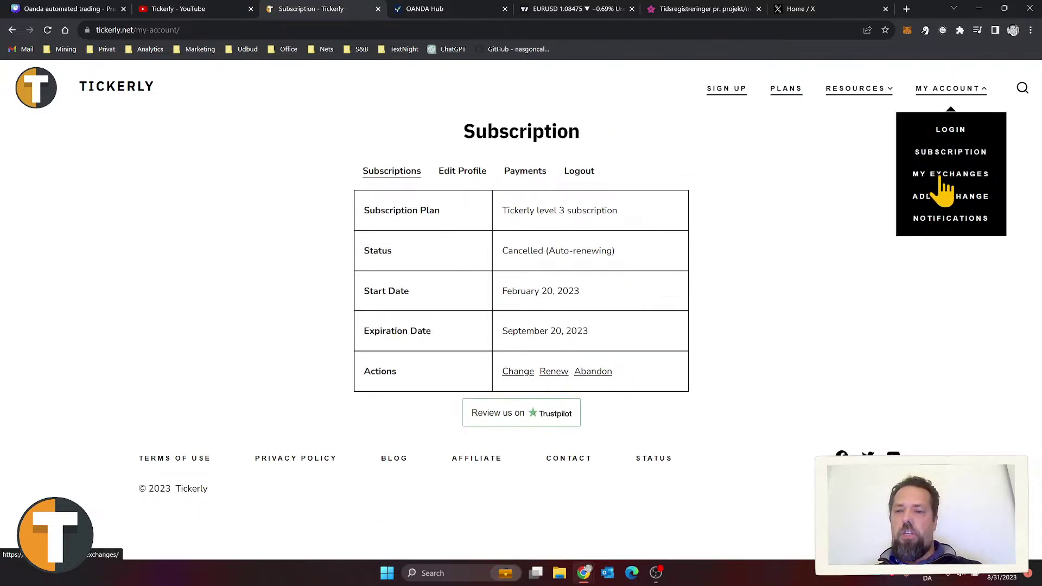
pyautogui.click(958, 197)
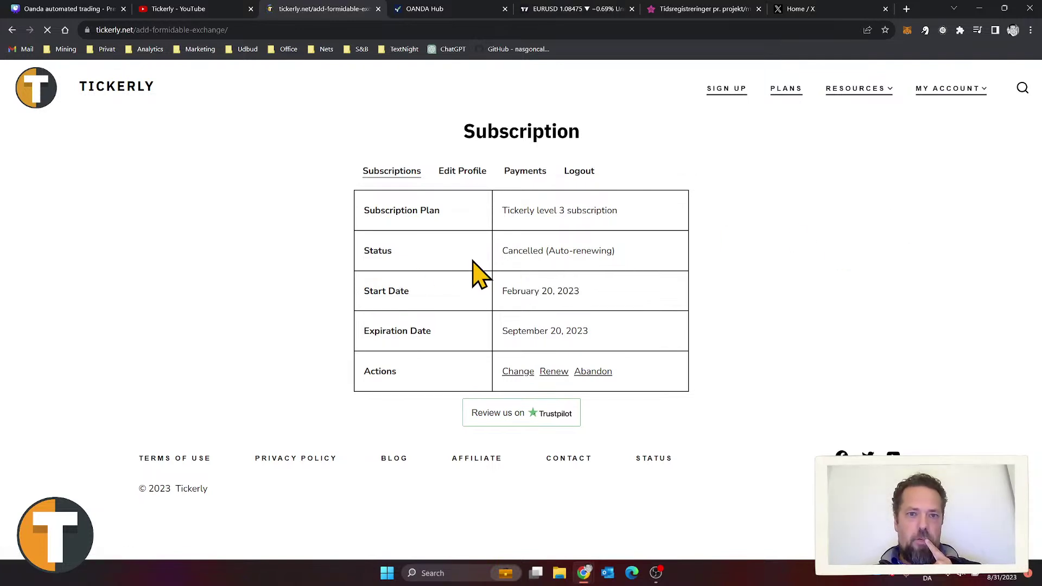
# Step: Choose Oanda as the exchange and name the account 'test connection'
pyautogui.click(491, 192)
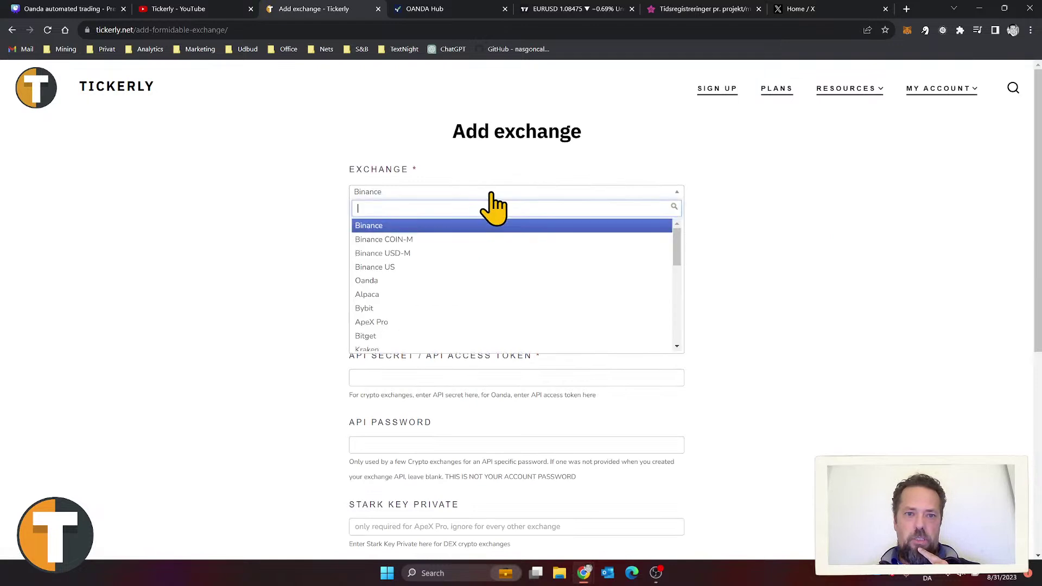
pyautogui.click(457, 281)
pyautogui.click(462, 246)
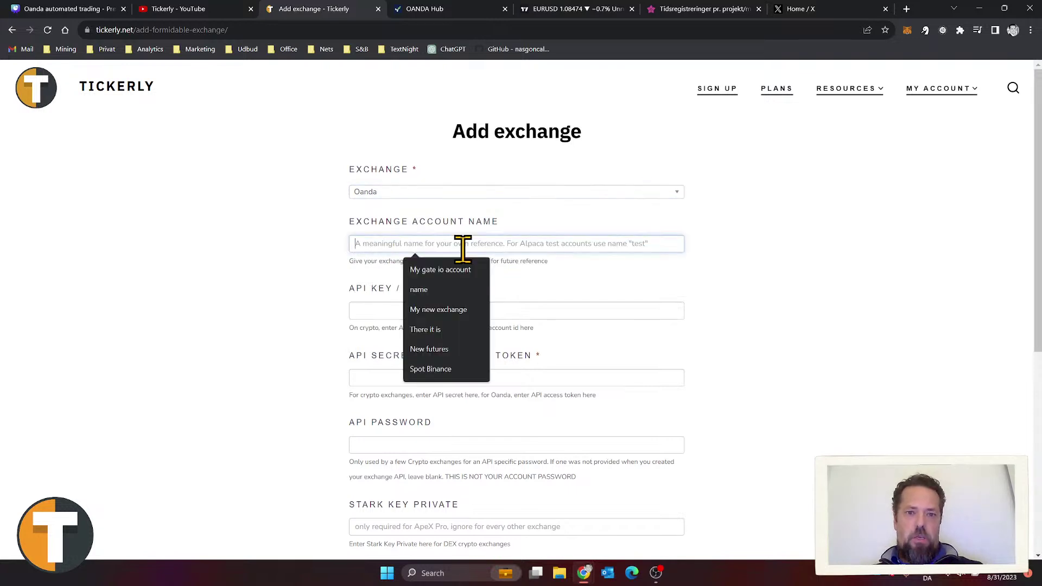
pyautogui.write('test connection')
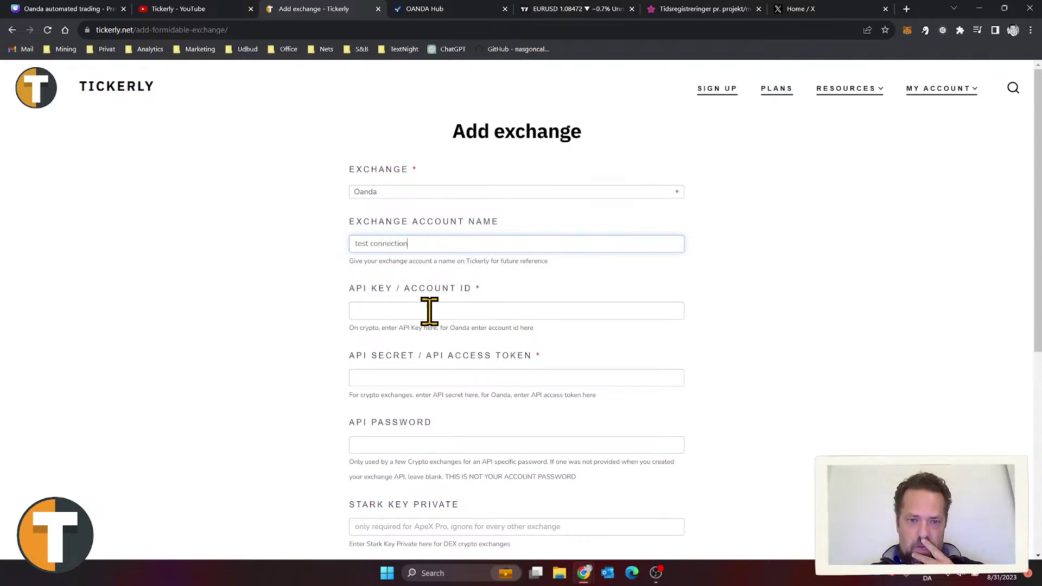
pyautogui.click(476, 376)
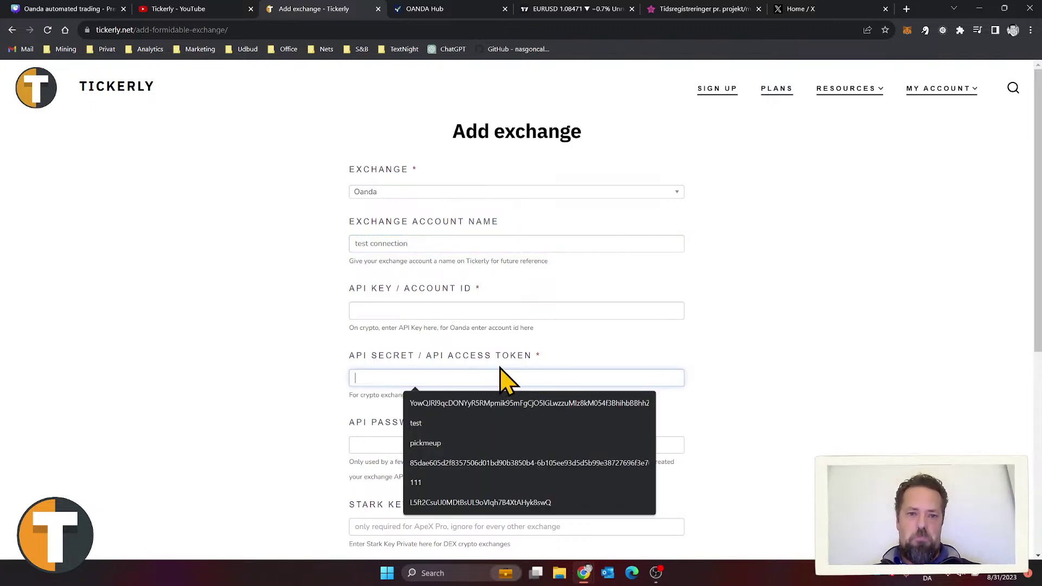
pyautogui.click(484, 310)
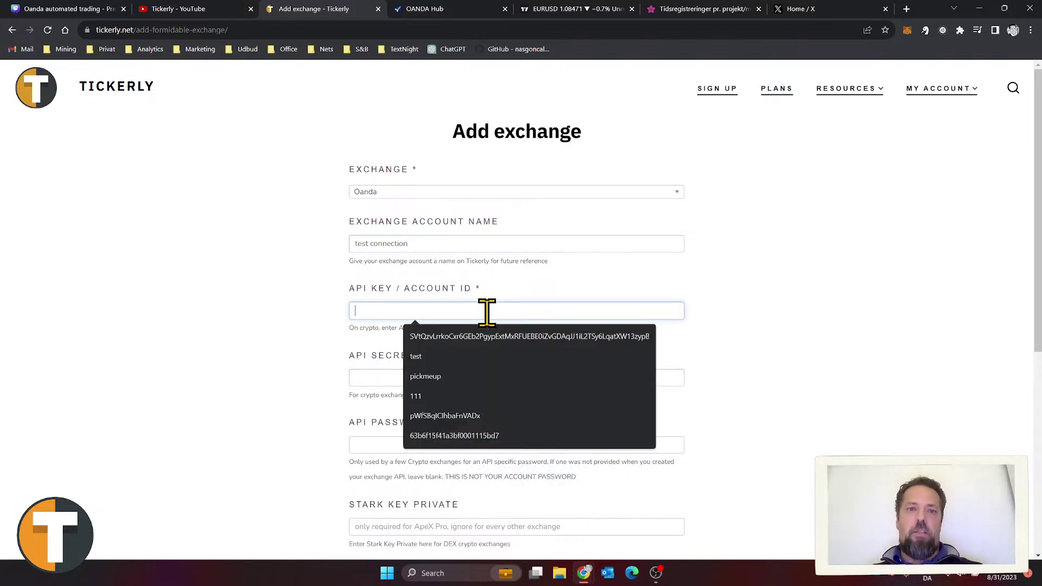
pyautogui.click(428, 9)
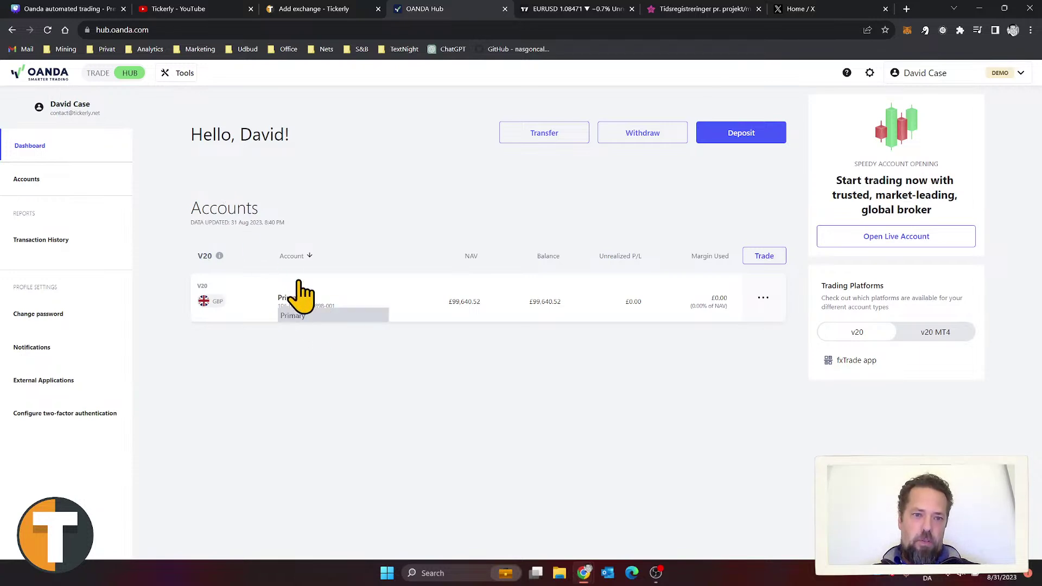
pyautogui.click(302, 308)
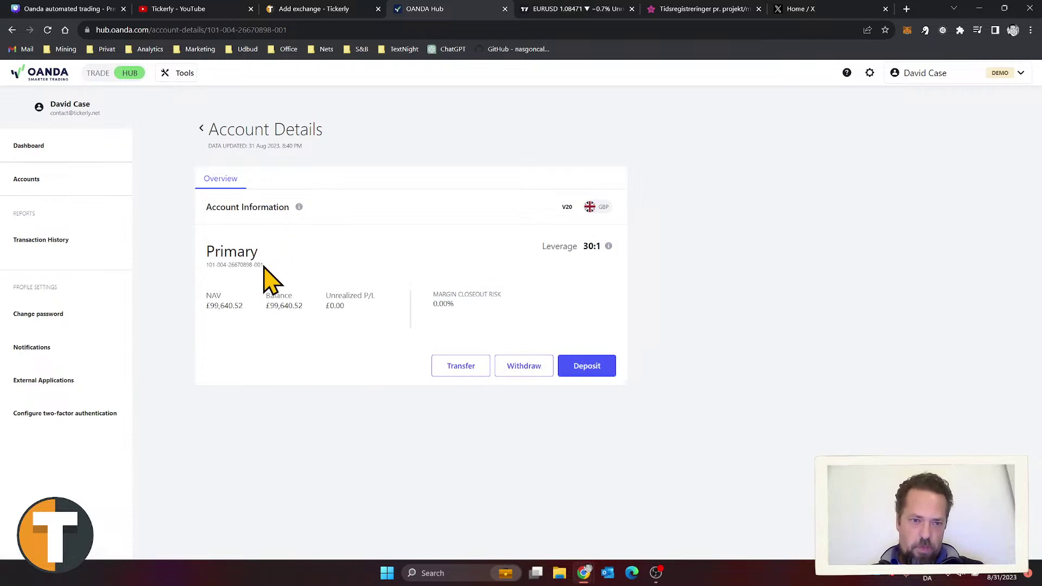
pyautogui.moveTo(264, 265); pyautogui.dragTo(205, 267)
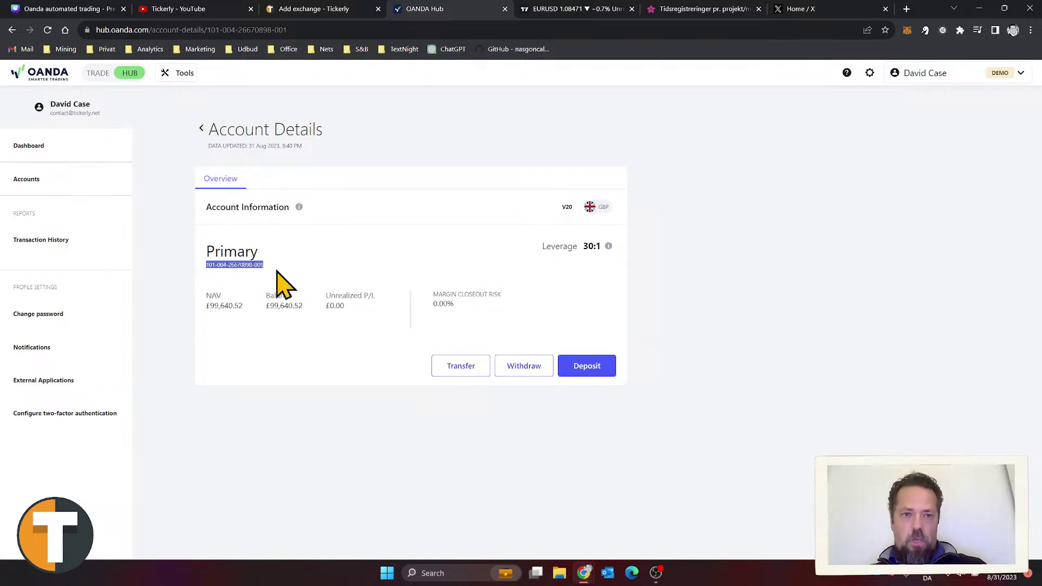
pyautogui.click(335, 9)
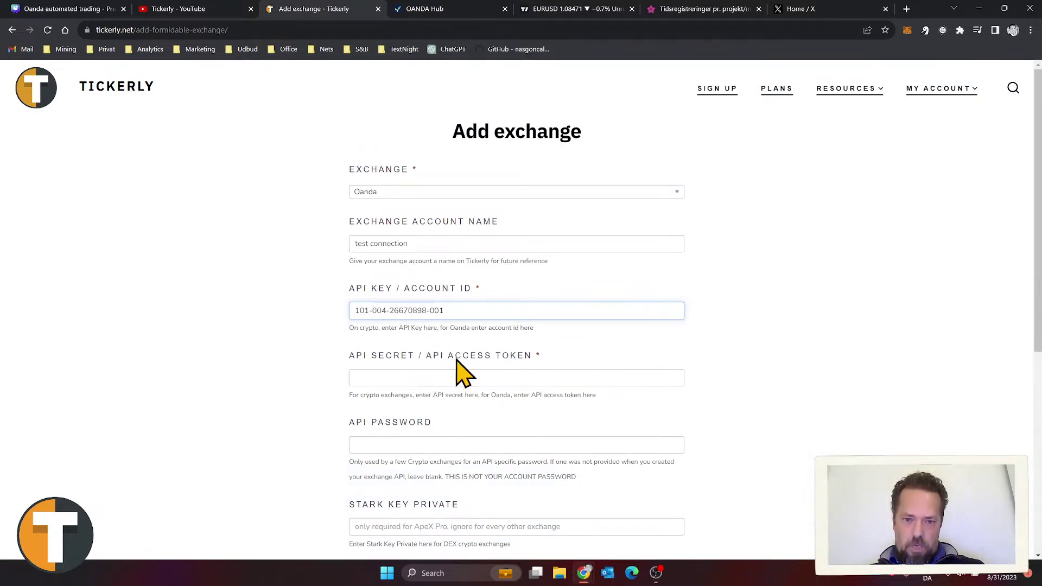
# Step: Open OANDA Hub's Manage API Access in a new tab and select the whole personal access token
pyautogui.click(415, 10)
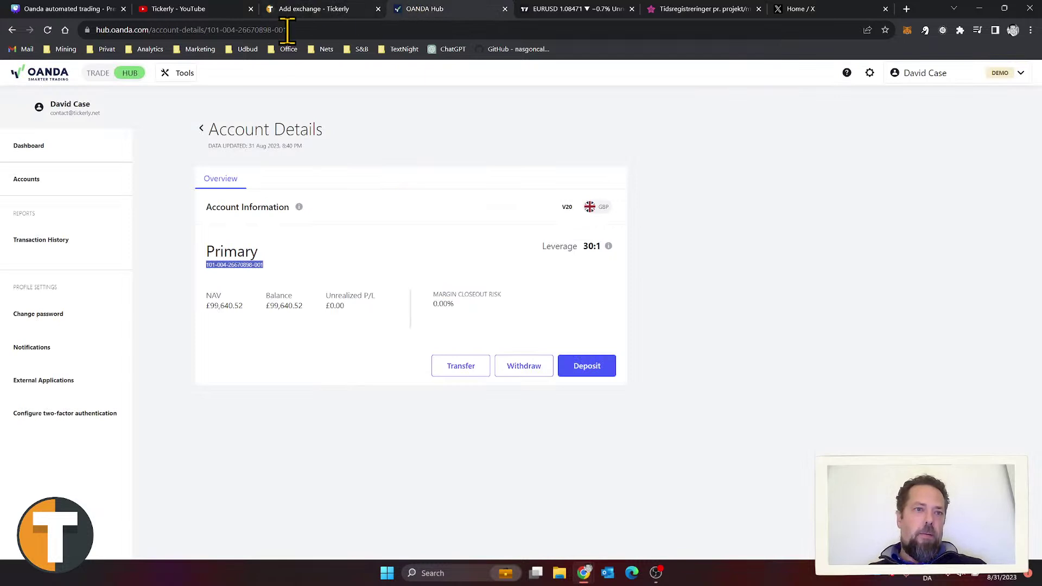
pyautogui.click(180, 76)
pyautogui.click(197, 232)
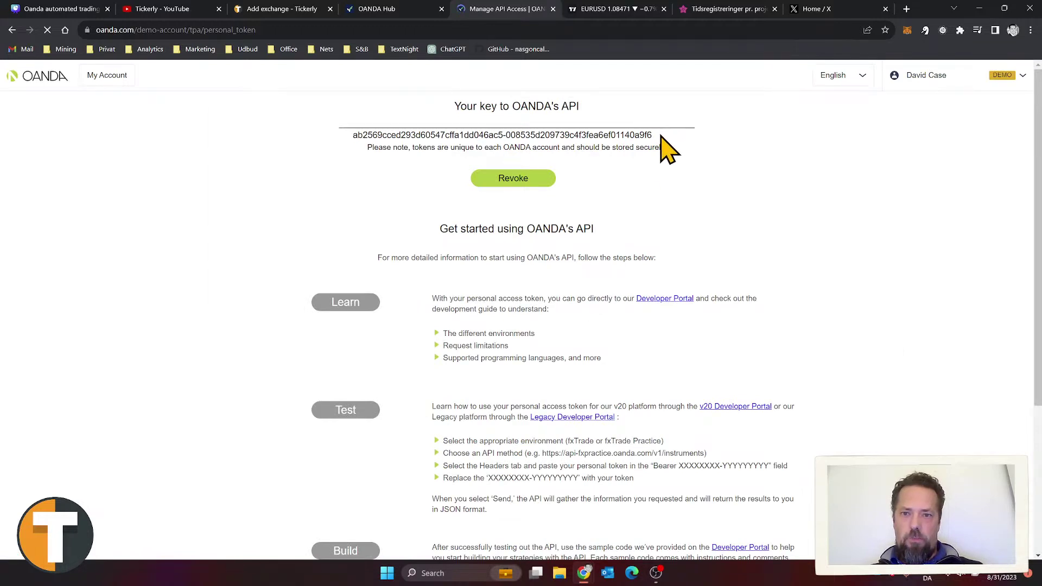
pyautogui.moveTo(661, 137); pyautogui.dragTo(562, 137)
pyautogui.click(659, 140)
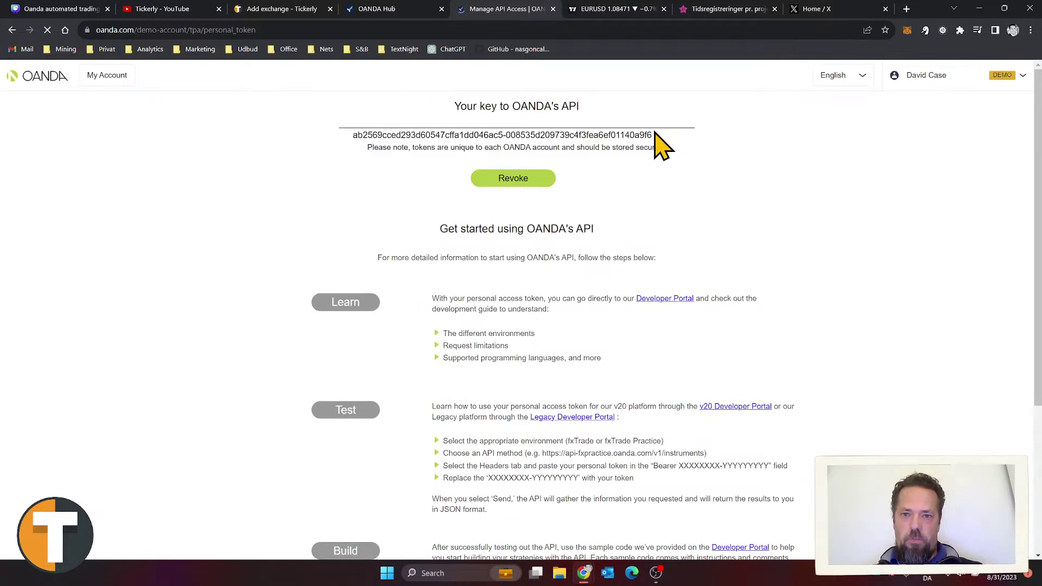
pyautogui.moveTo(654, 136); pyautogui.dragTo(368, 137)
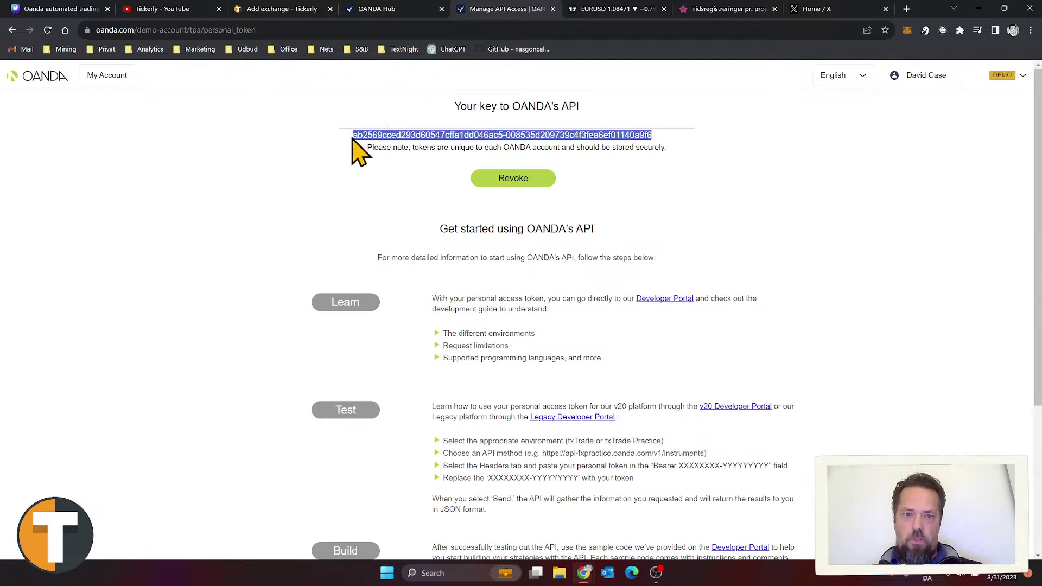
# Step: Paste the Oanda API access token into the add exchange form and submit it
pyautogui.click(325, 17)
pyautogui.click(452, 375)
pyautogui.hotkey('ctrl', 'v')
pyautogui.scroll(-1, 243, 346)
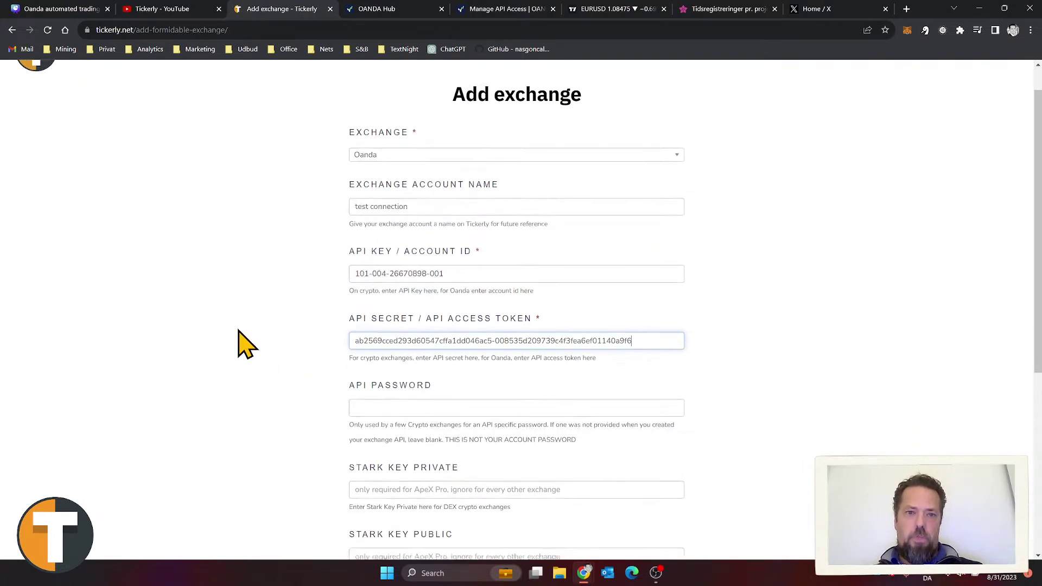
pyautogui.scroll(-5, 243, 346)
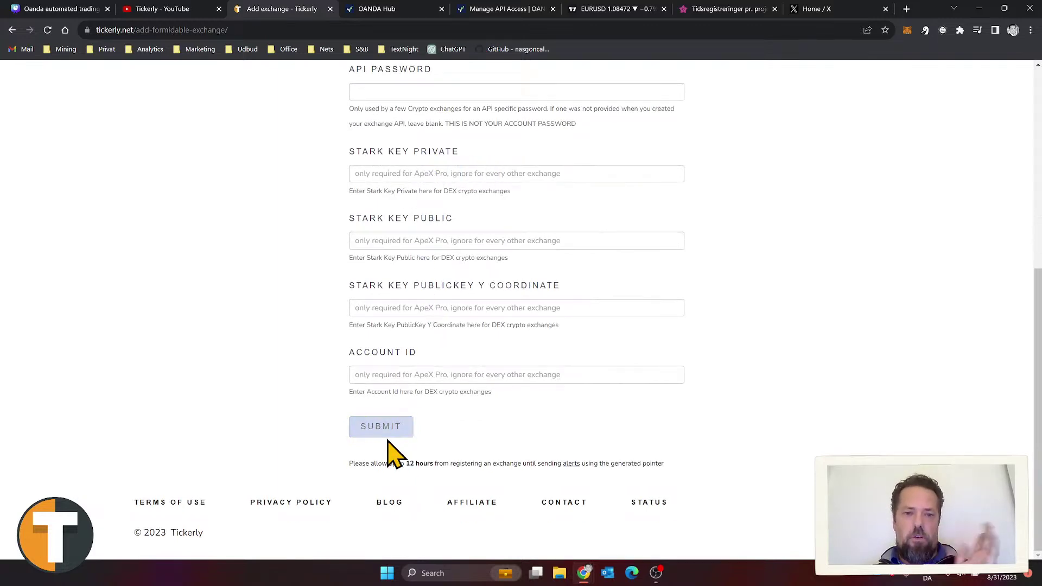
pyautogui.click(382, 427)
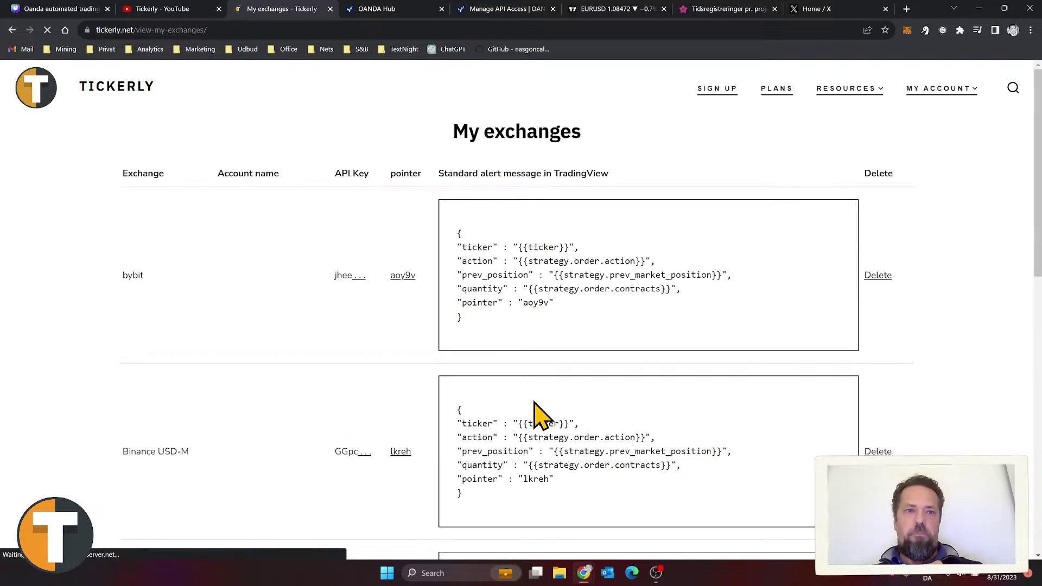
# Step: Review the new Oanda 'test connection' row and select its pointer 6czsv
pyautogui.scroll(-5, 263, 237)
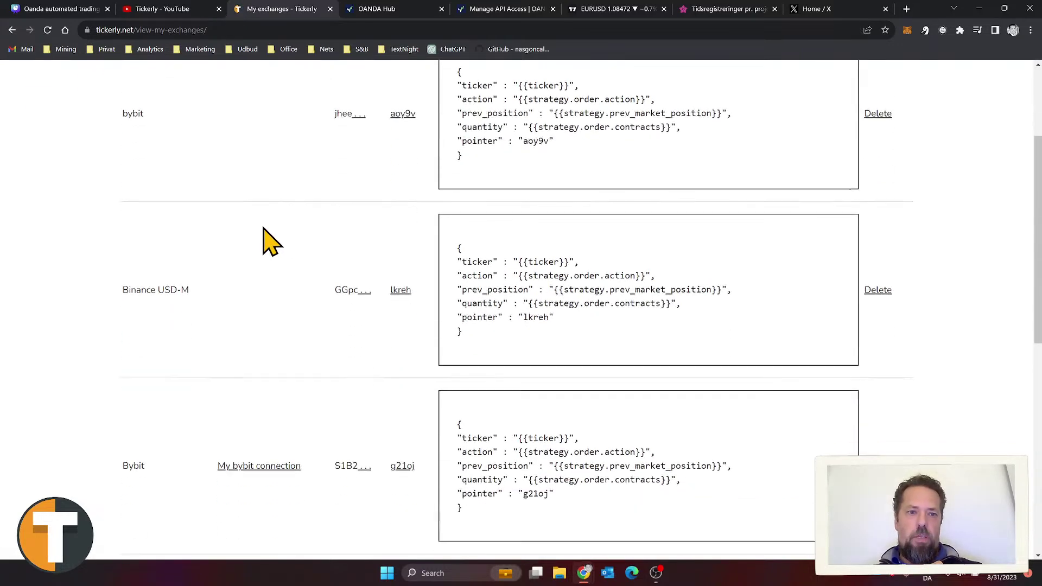
pyautogui.scroll(5, 263, 237)
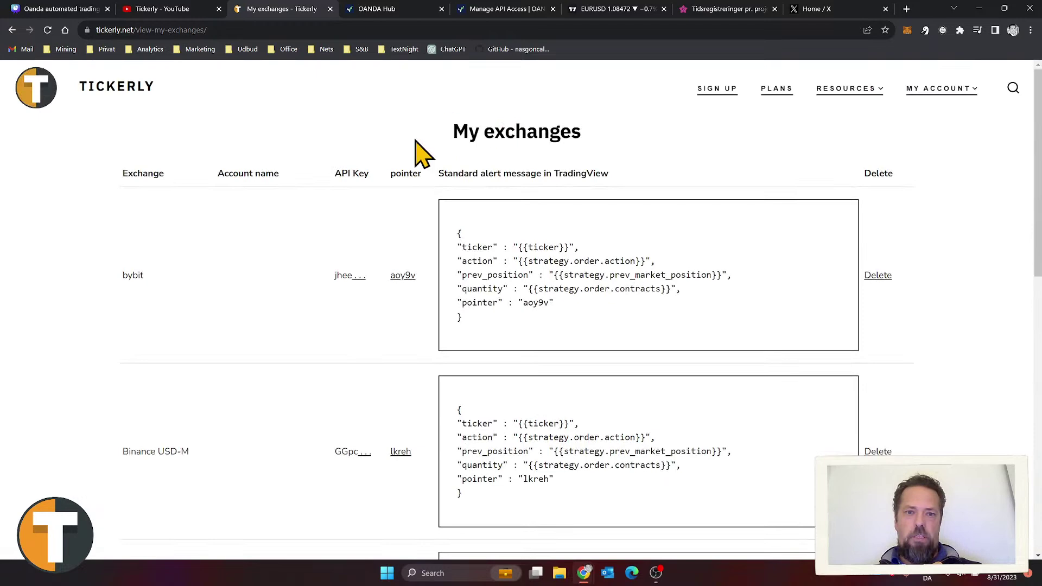
pyautogui.scroll(-7, 369, 239)
pyautogui.scroll(-3, 364, 258)
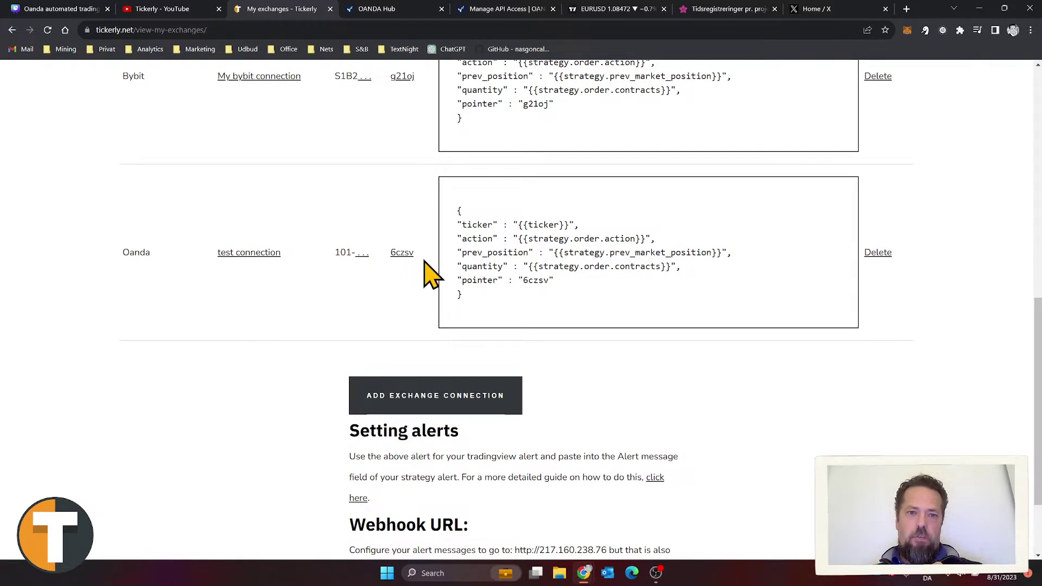
pyautogui.doubleClick(402, 253)
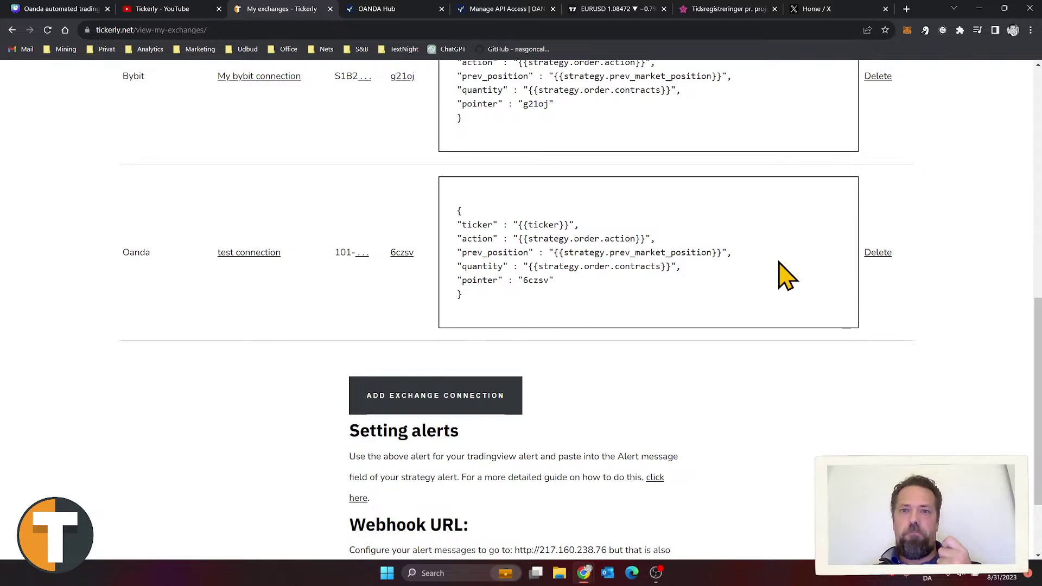
pyautogui.scroll(1, 744, 272)
pyautogui.scroll(10, 746, 280)
# Step: Open the Resources > How It Works guide, glance at the EURUSD hourly chart, then return
pyautogui.moveTo(851, 93)
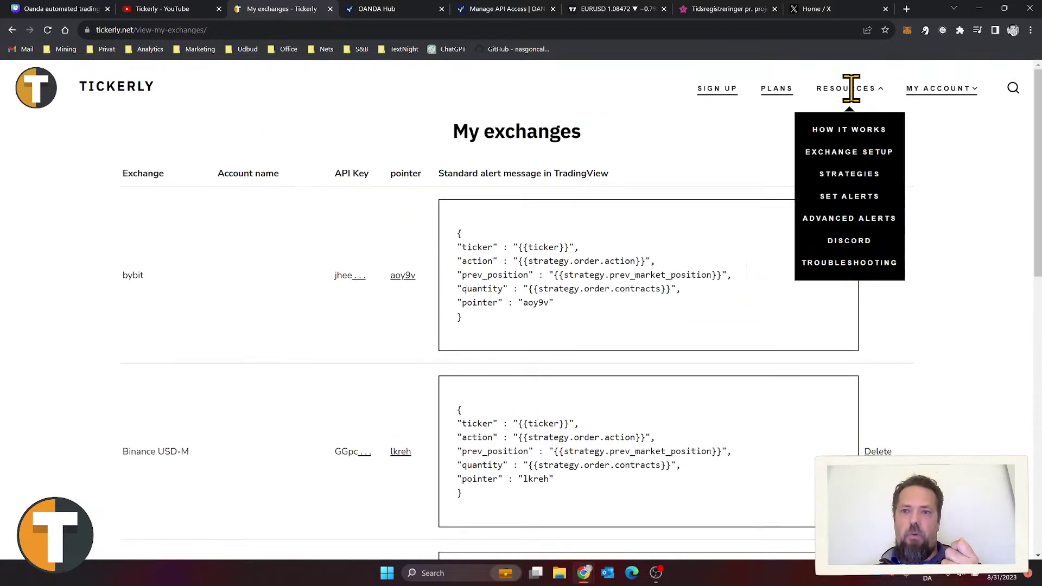
pyautogui.click(852, 132)
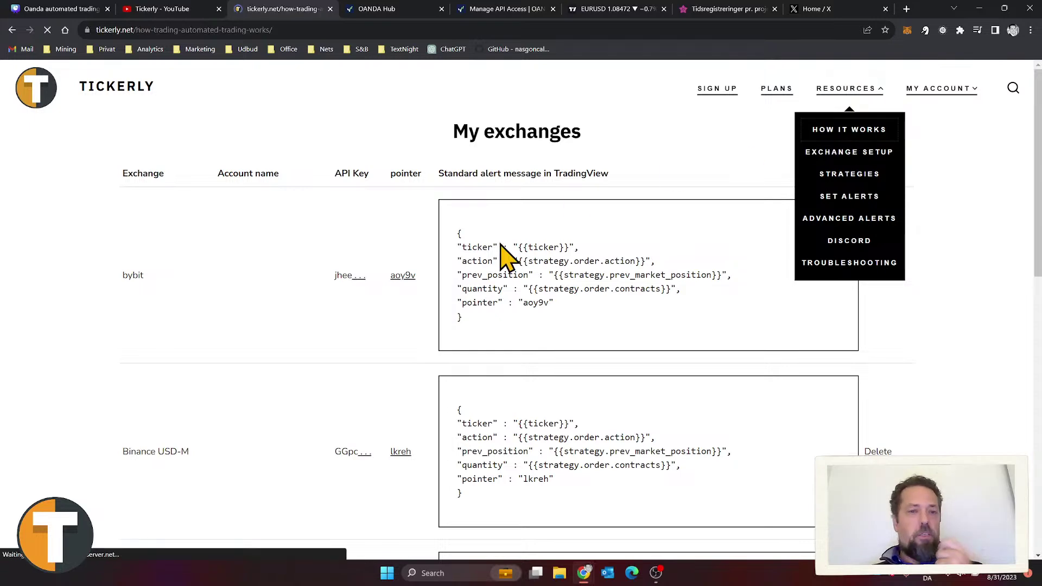
pyautogui.scroll(-2, 545, 225)
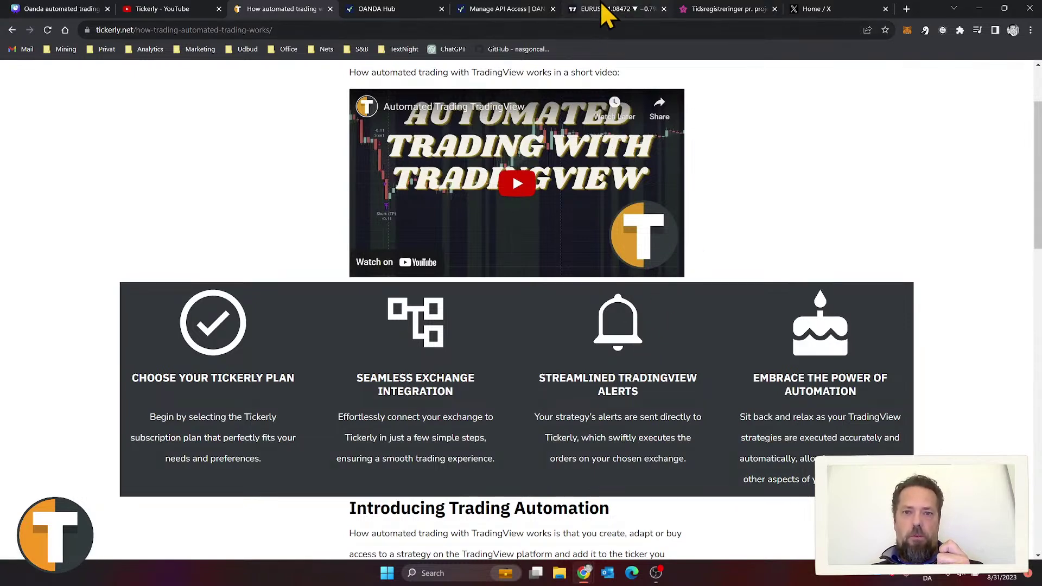
pyautogui.click(602, 7)
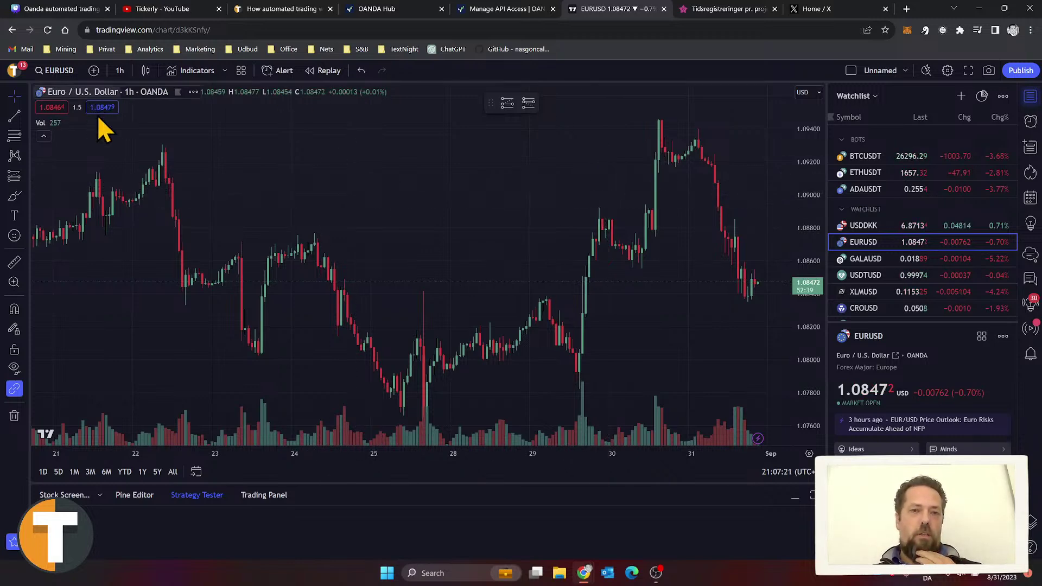
pyautogui.click(276, 9)
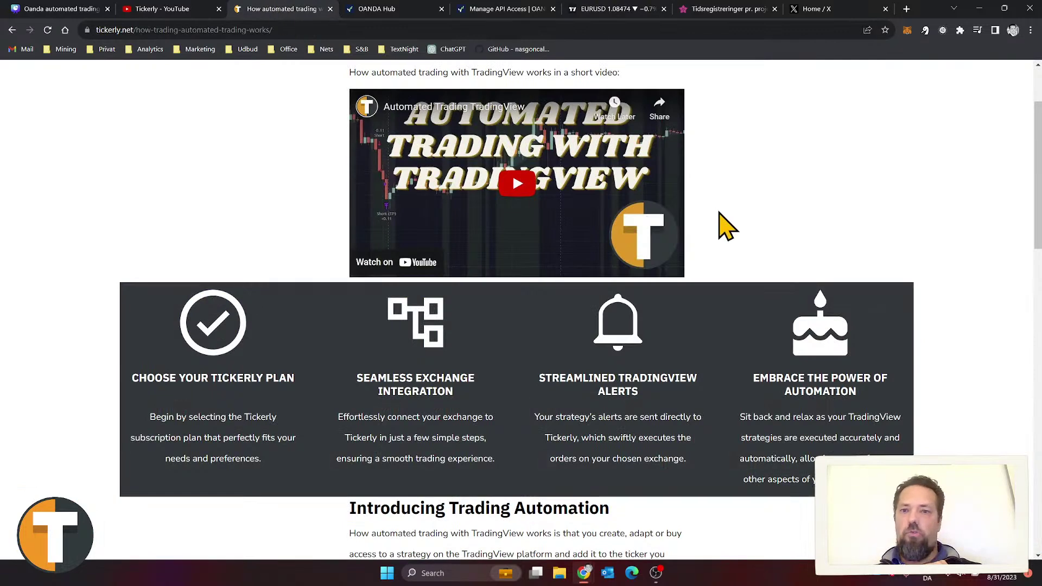
pyautogui.scroll(3, 721, 226)
pyautogui.moveTo(856, 93)
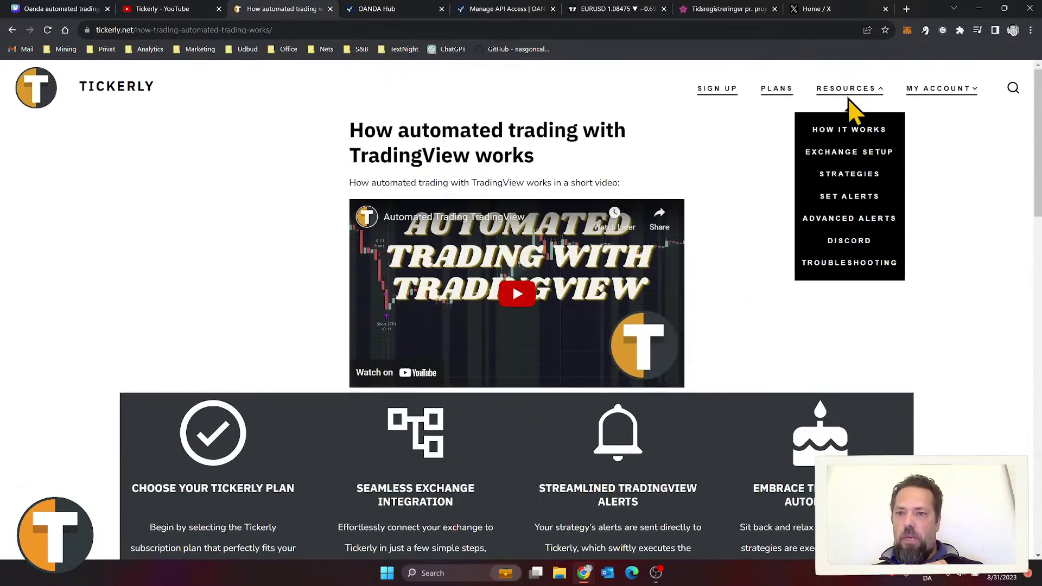
# Step: On the Strategies page, scroll to FTB Strategy, note its EURUSD timeframe, and follow its TradingView link
pyautogui.click(850, 175)
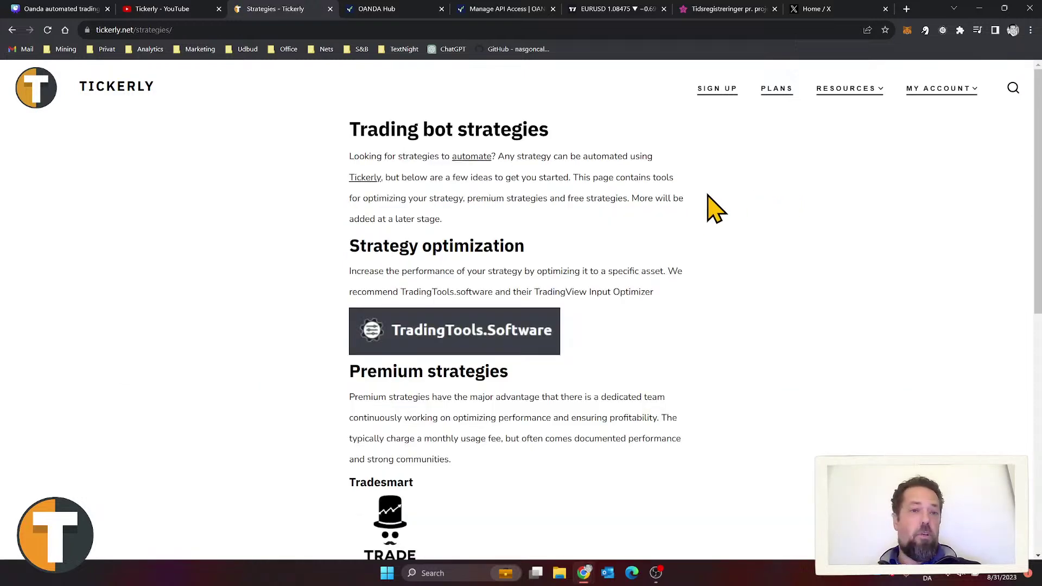
pyautogui.scroll(-2, 651, 200)
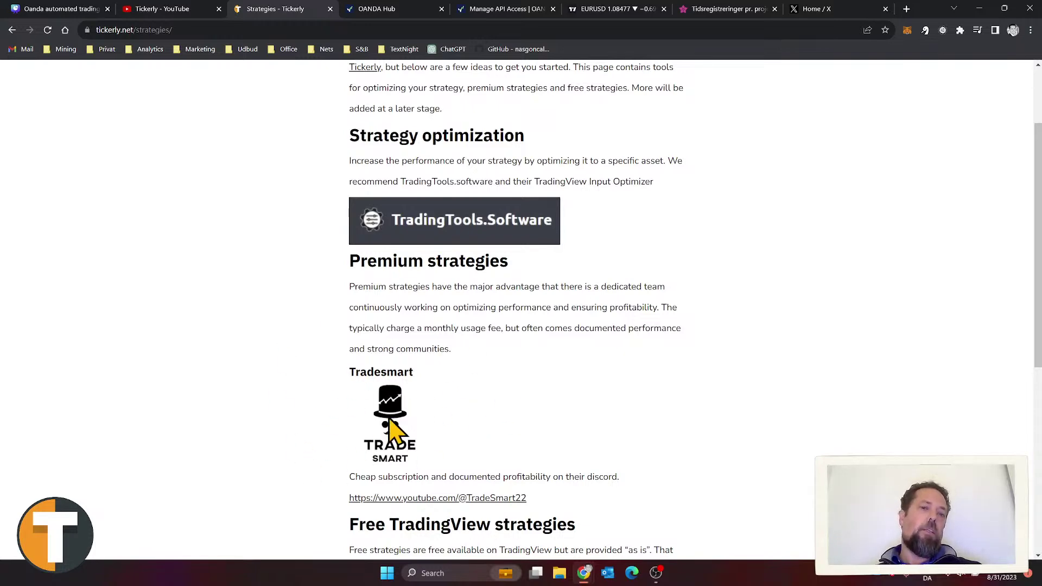
pyautogui.scroll(-7, 426, 418)
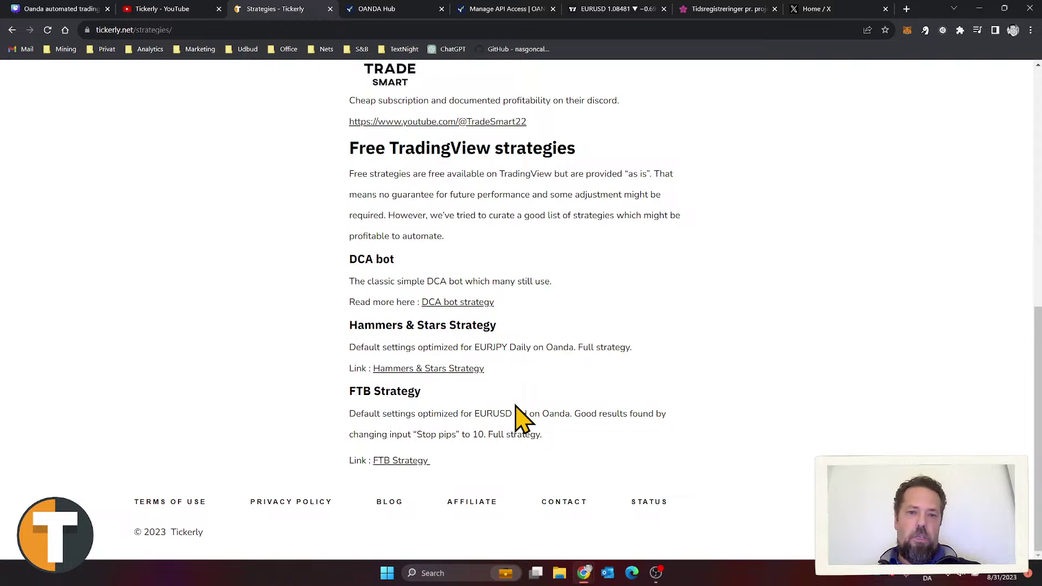
pyautogui.moveTo(521, 413); pyautogui.dragTo(465, 414)
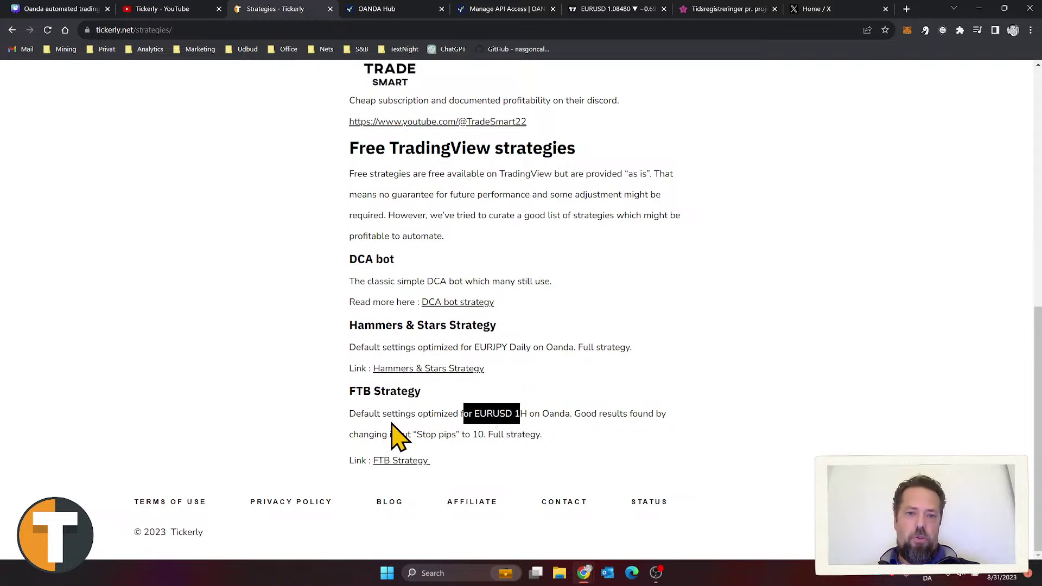
pyautogui.click(421, 414)
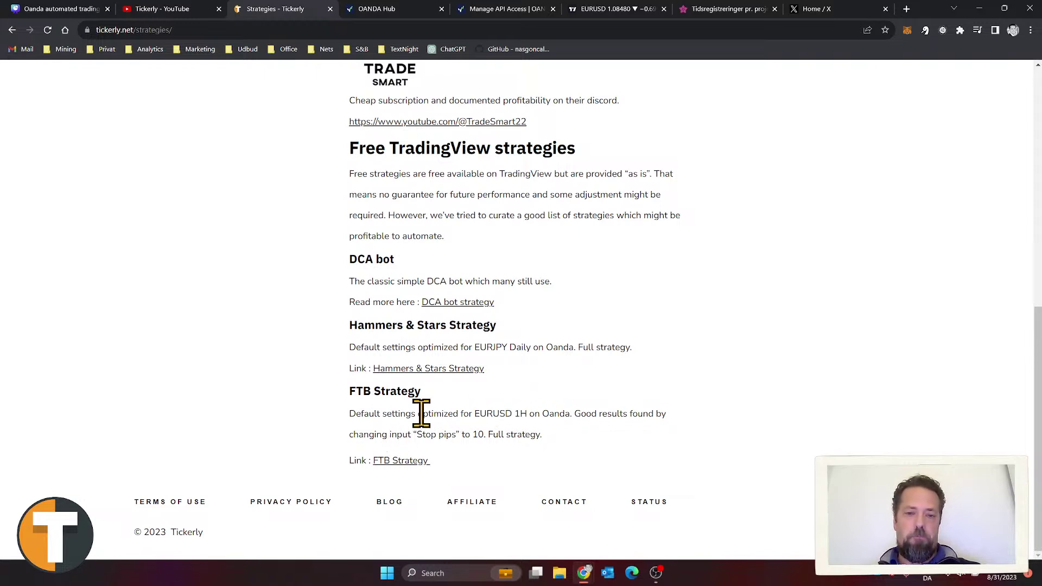
pyautogui.click(414, 460)
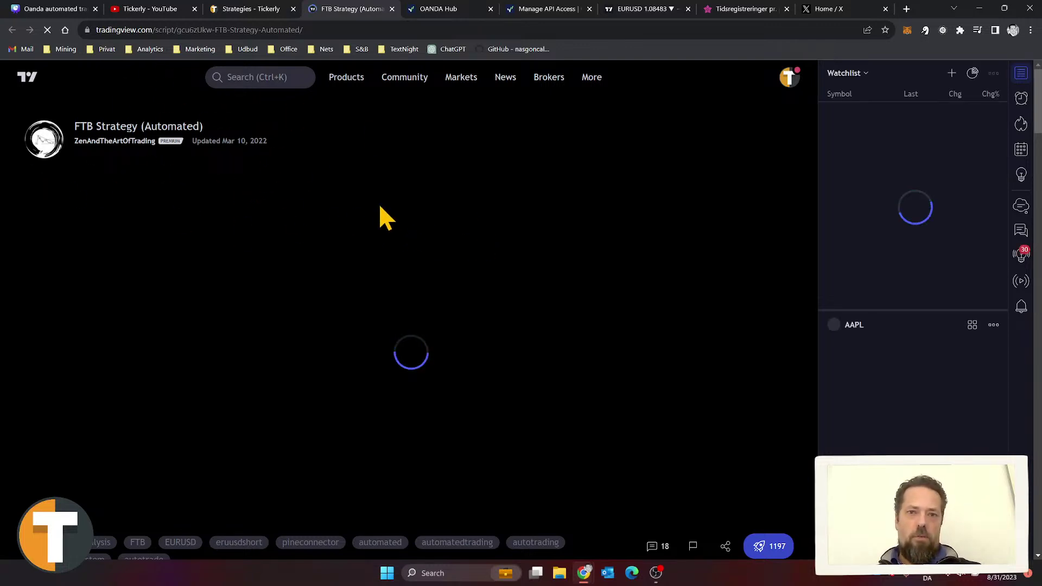
# Step: Scroll the FTB Strategy (Automated) page and leave the script in favourite indicators
pyautogui.scroll(-3, 434, 230)
pyautogui.scroll(-15, 434, 228)
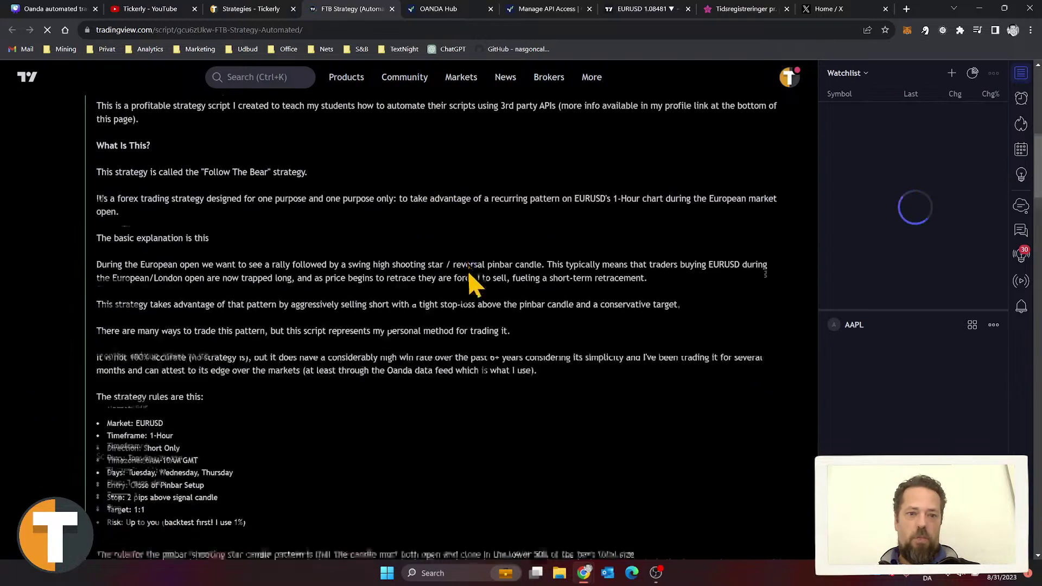
pyautogui.scroll(-6, 468, 263)
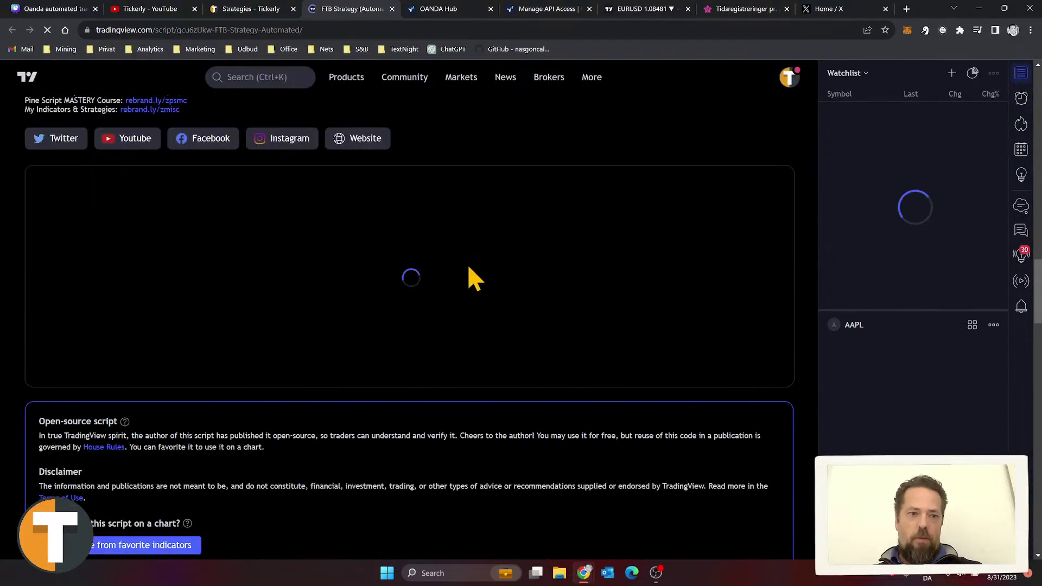
pyautogui.scroll(-4, 468, 267)
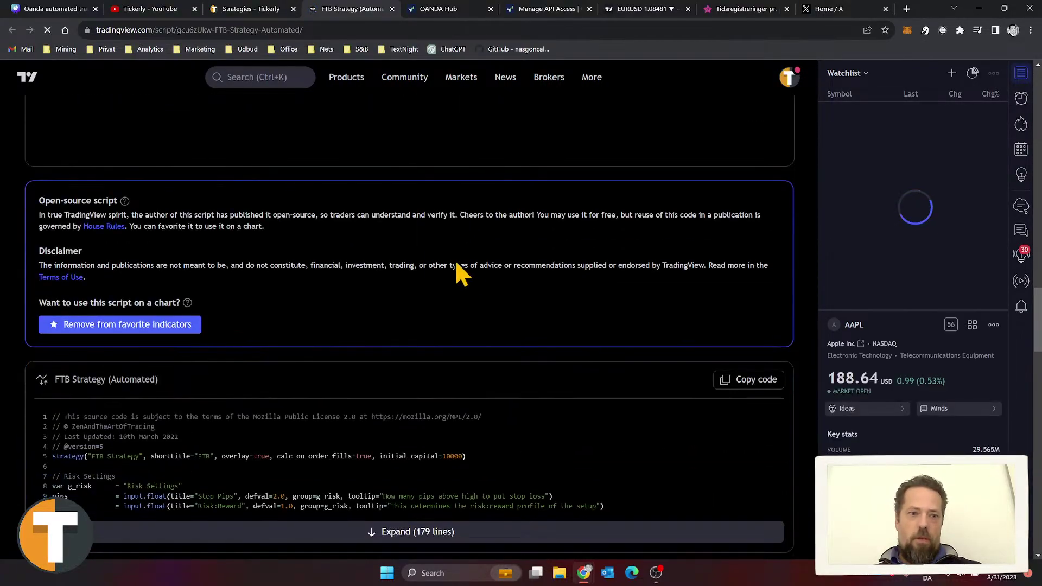
pyautogui.click(141, 327)
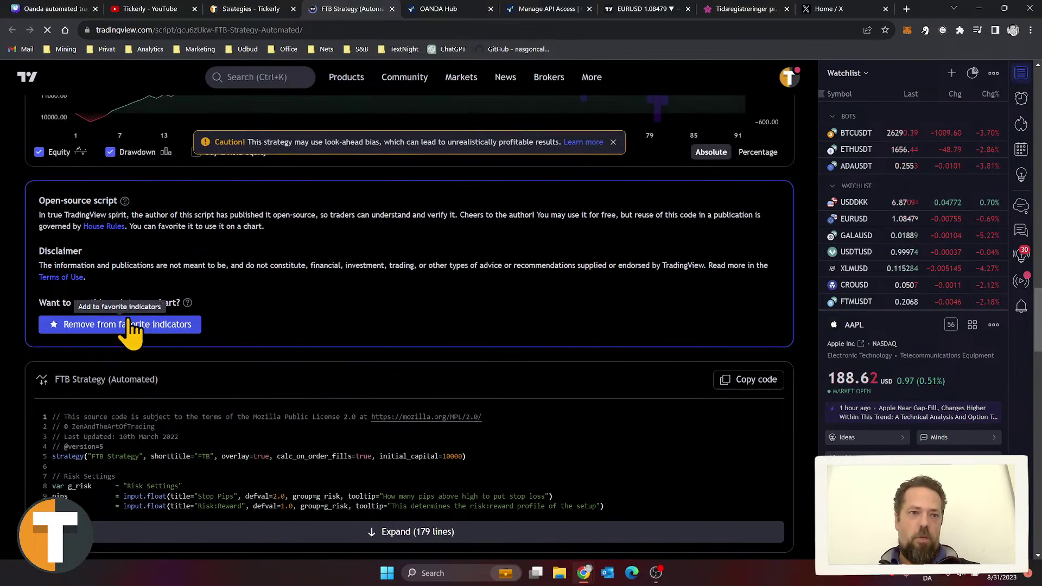
pyautogui.click(127, 328)
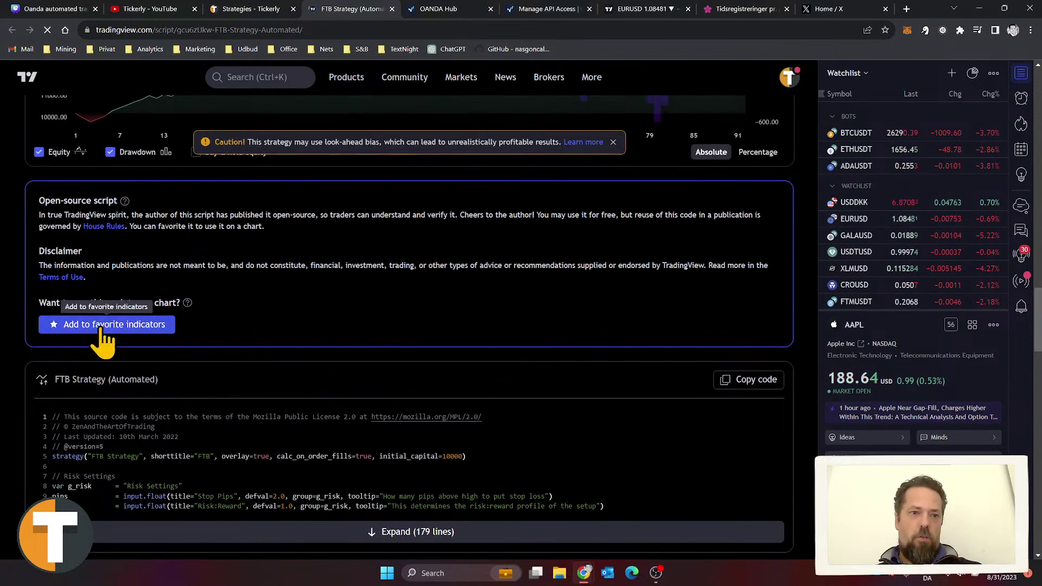
pyautogui.click(105, 330)
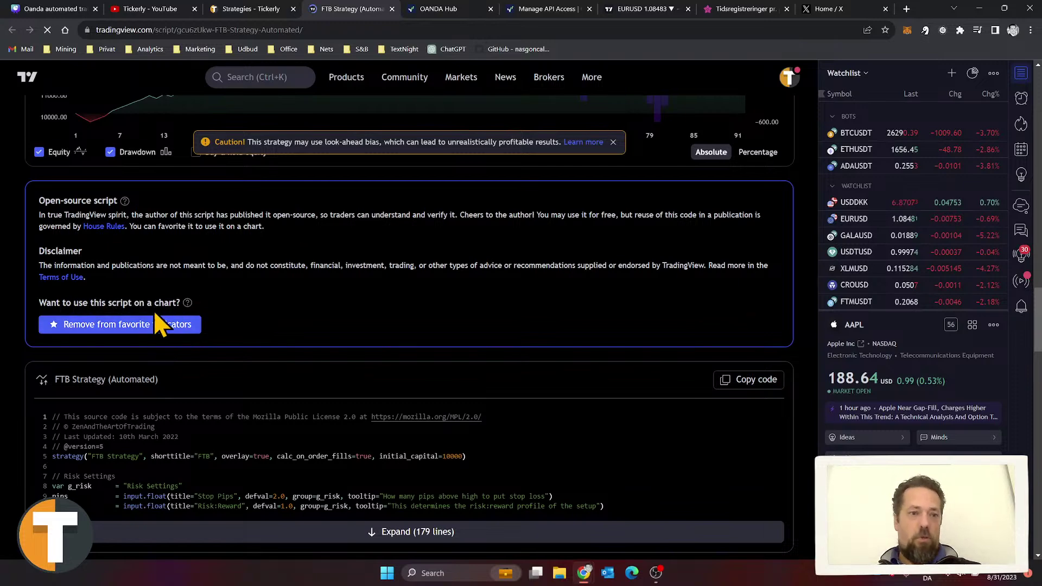
# Step: Add FTB Strategy (Automated) from Favorites to the EURUSD chart and enlarge the Strategy Tester
pyautogui.click(638, 10)
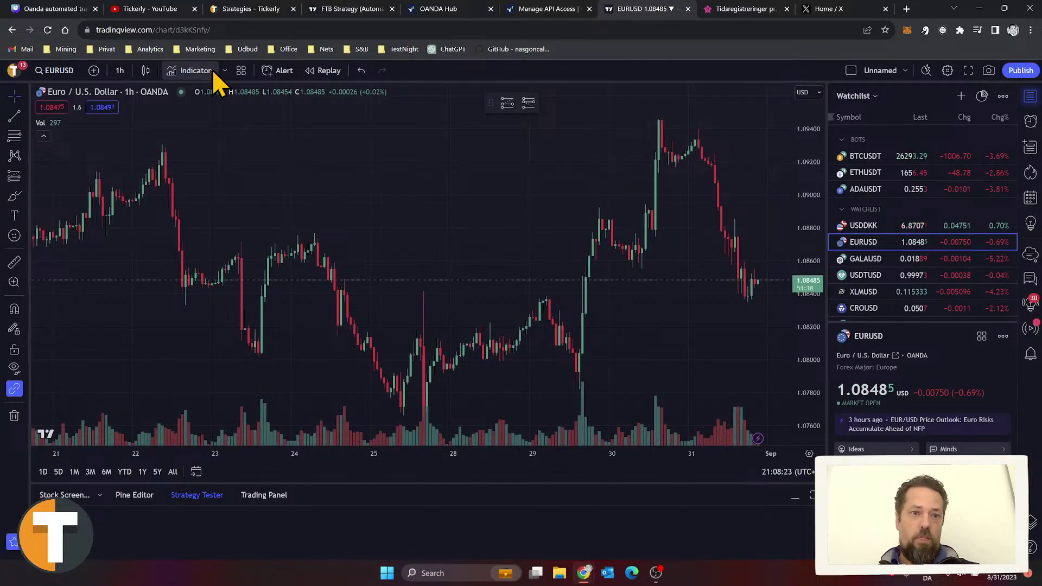
pyautogui.click(215, 75)
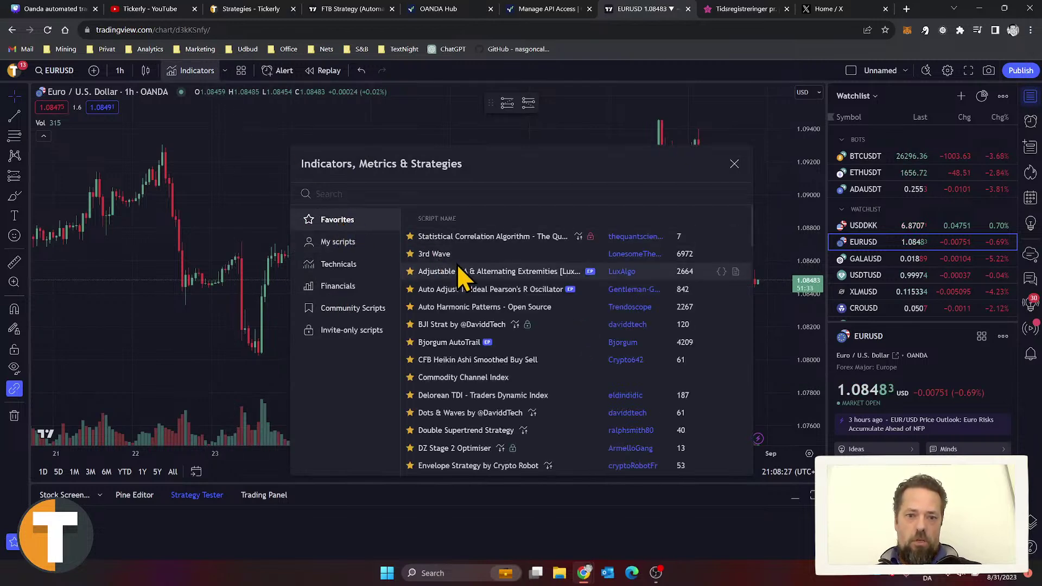
pyautogui.scroll(-3, 457, 264)
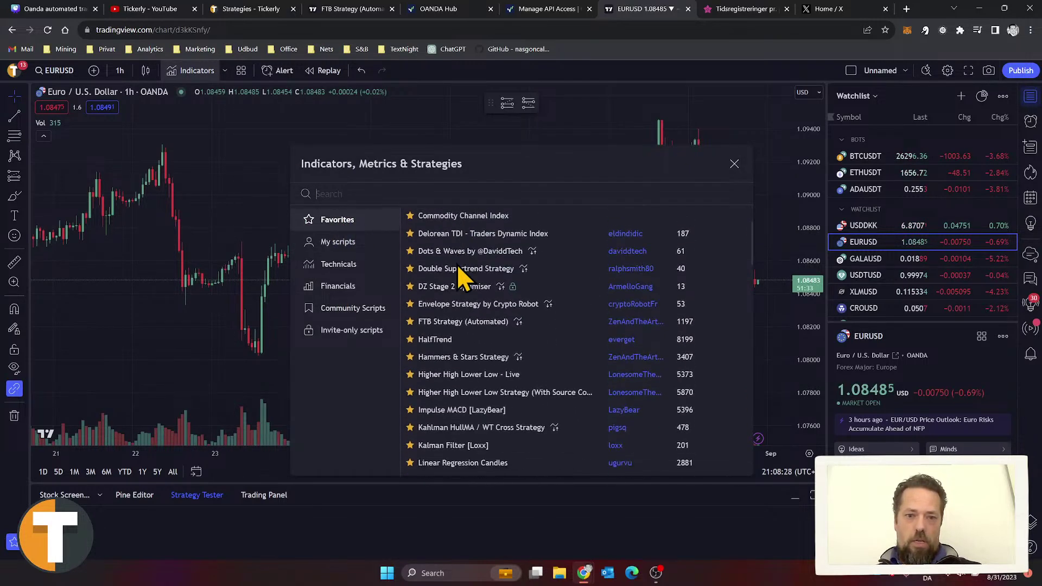
pyautogui.click(457, 319)
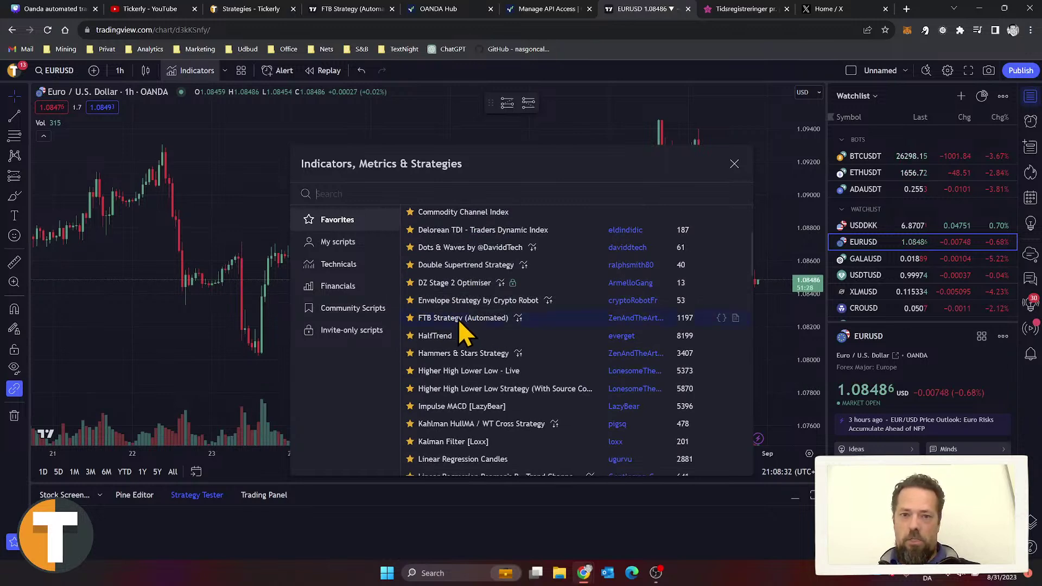
pyautogui.click(735, 163)
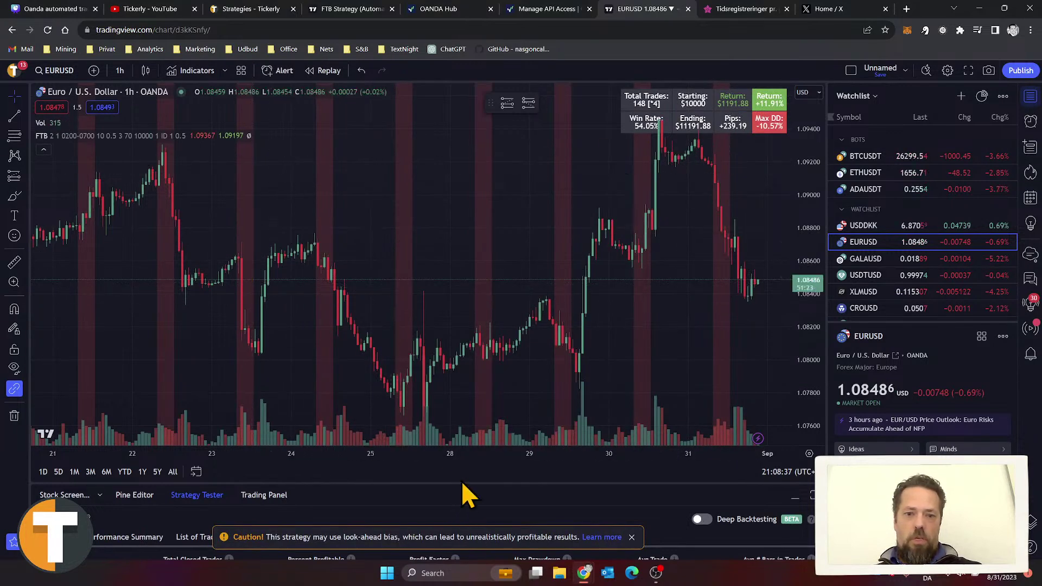
pyautogui.moveTo(462, 482); pyautogui.dragTo(468, 312)
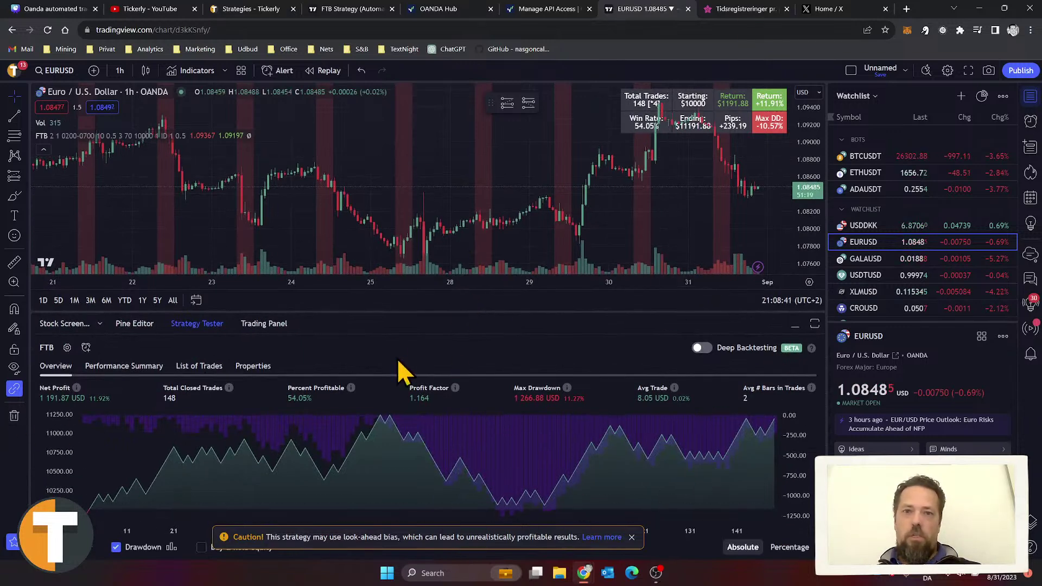
# Step: Check the recommended Stop pips value of 10 on Tickerly's strategies page
pyautogui.click(252, 9)
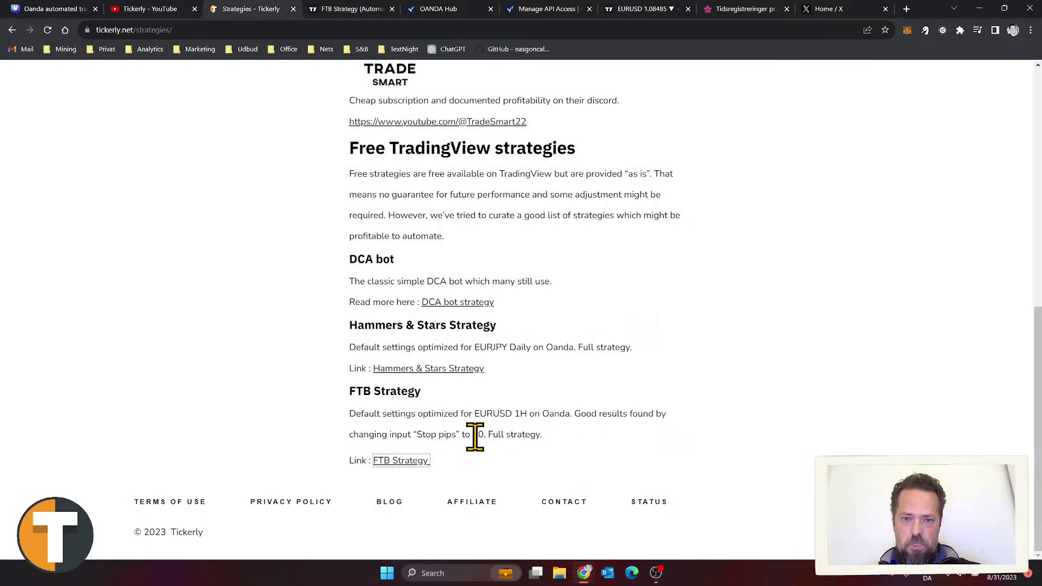
pyautogui.moveTo(486, 438); pyautogui.dragTo(417, 436)
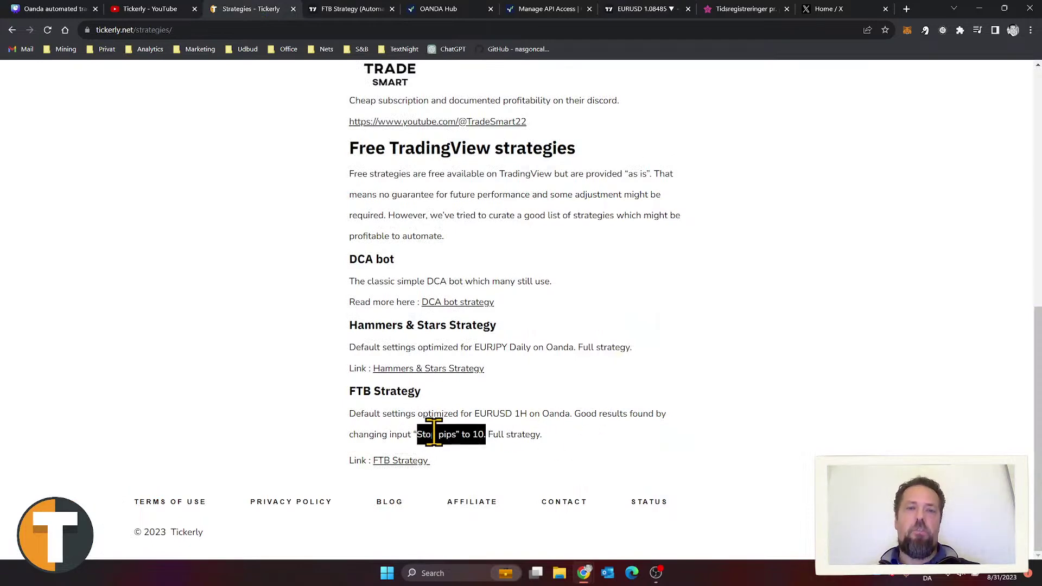
pyautogui.click(629, 8)
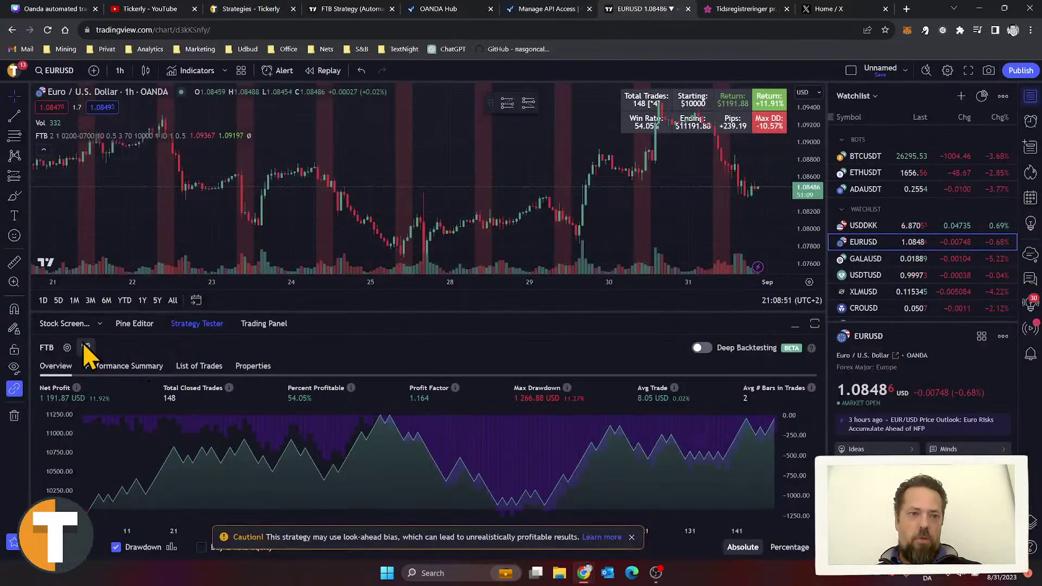
# Step: Change the FTB strategy's Stop Pips from 2 to 10 and enlarge the Strategy Tester panel
pyautogui.click(67, 348)
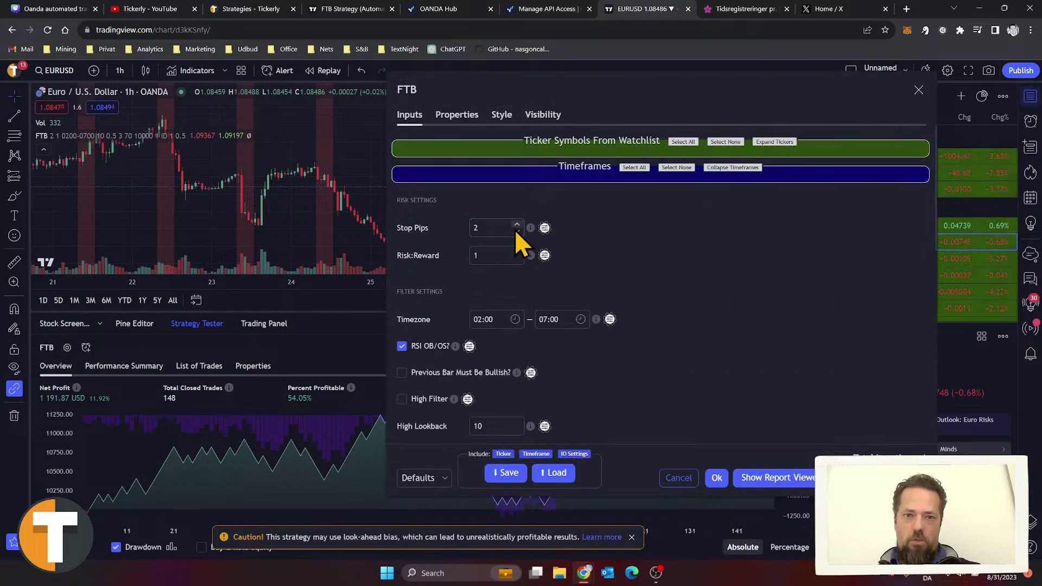
pyautogui.click(495, 227)
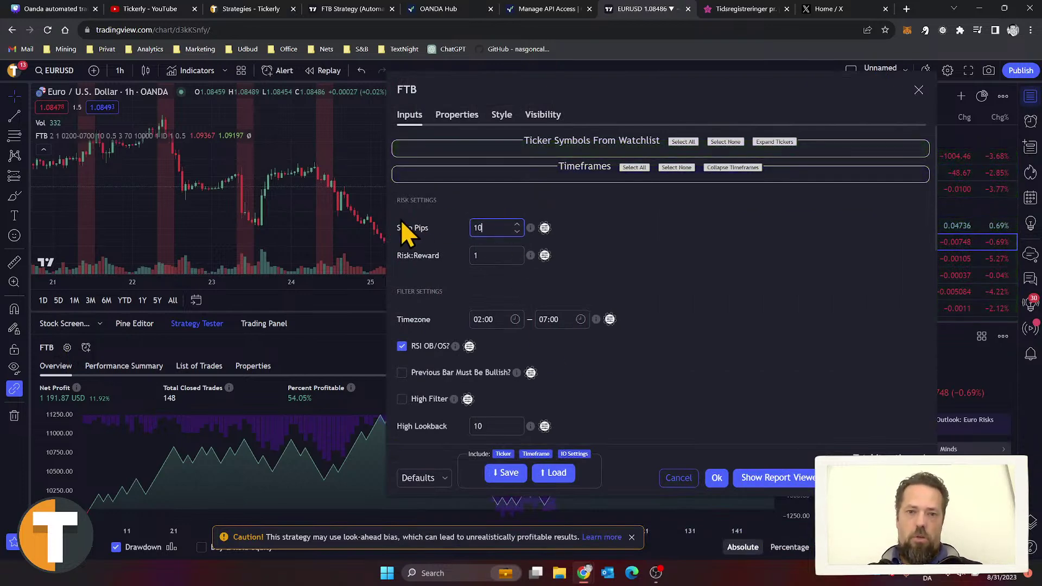
pyautogui.click(502, 255)
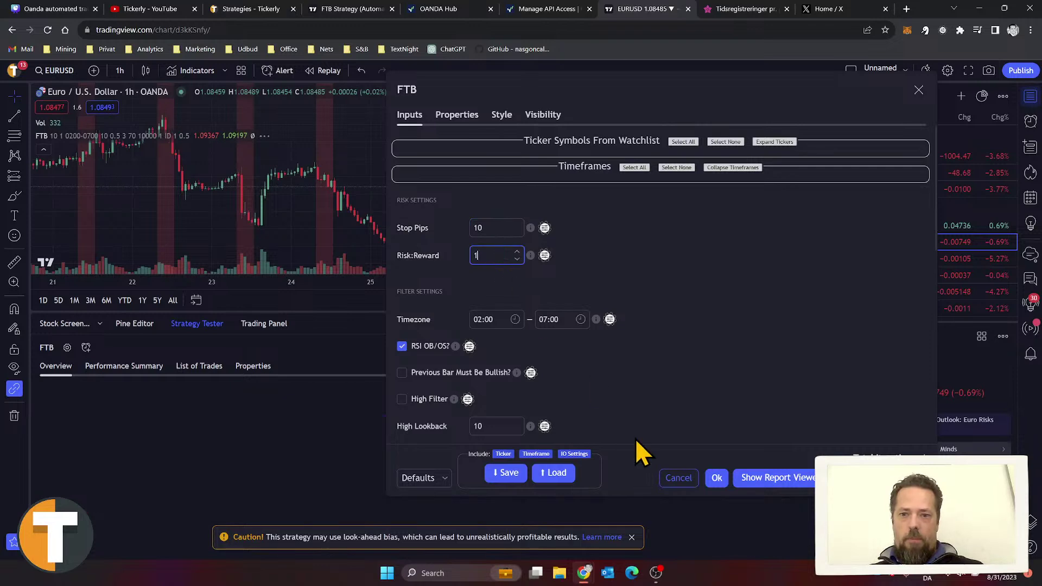
pyautogui.click(716, 479)
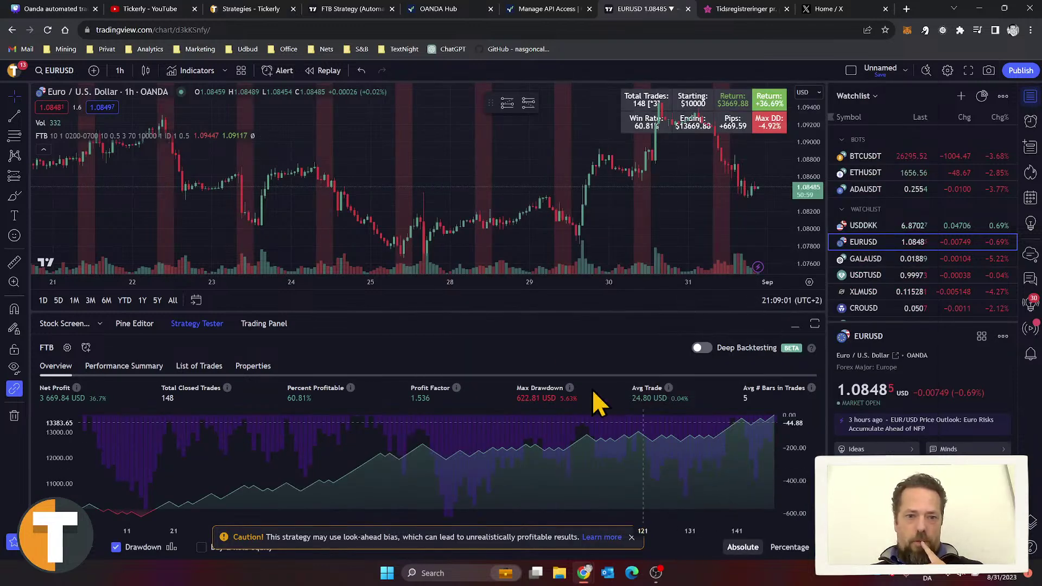
pyautogui.moveTo(553, 311); pyautogui.dragTo(556, 170)
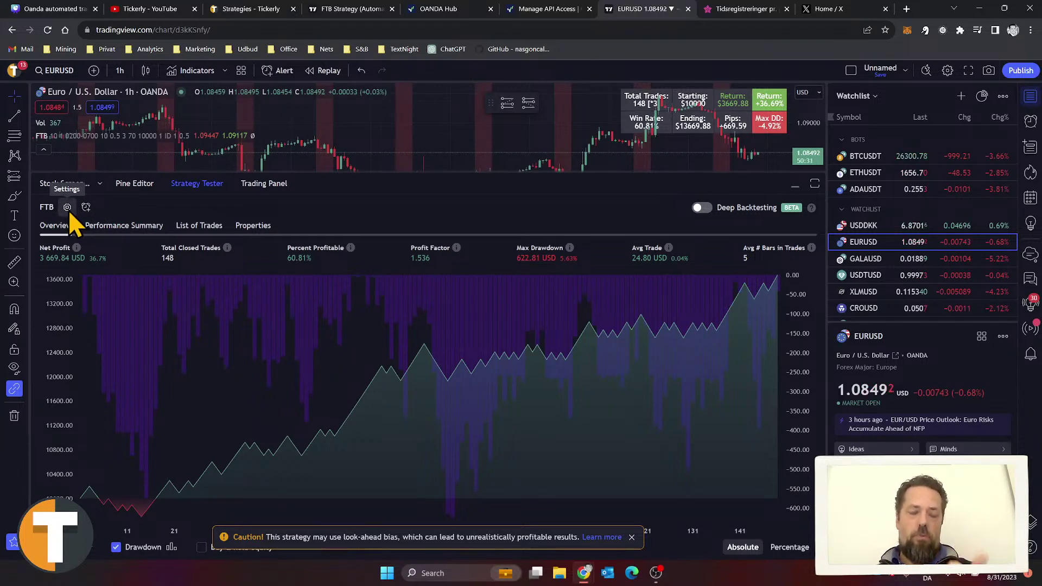
# Step: Glance at the FTB settings unchanged, then view the List of Trades and the Overview
pyautogui.click(68, 209)
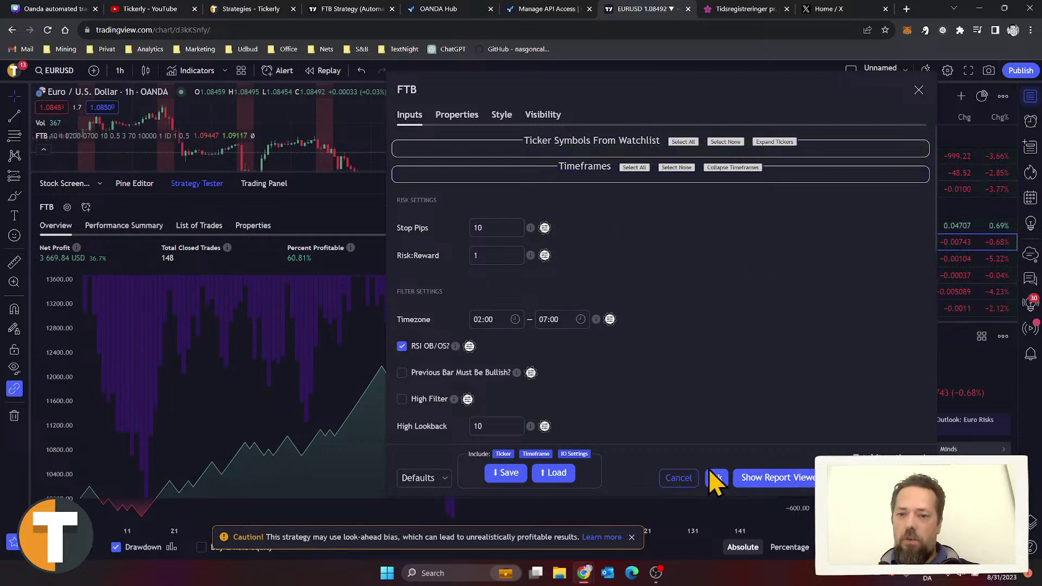
pyautogui.click(681, 478)
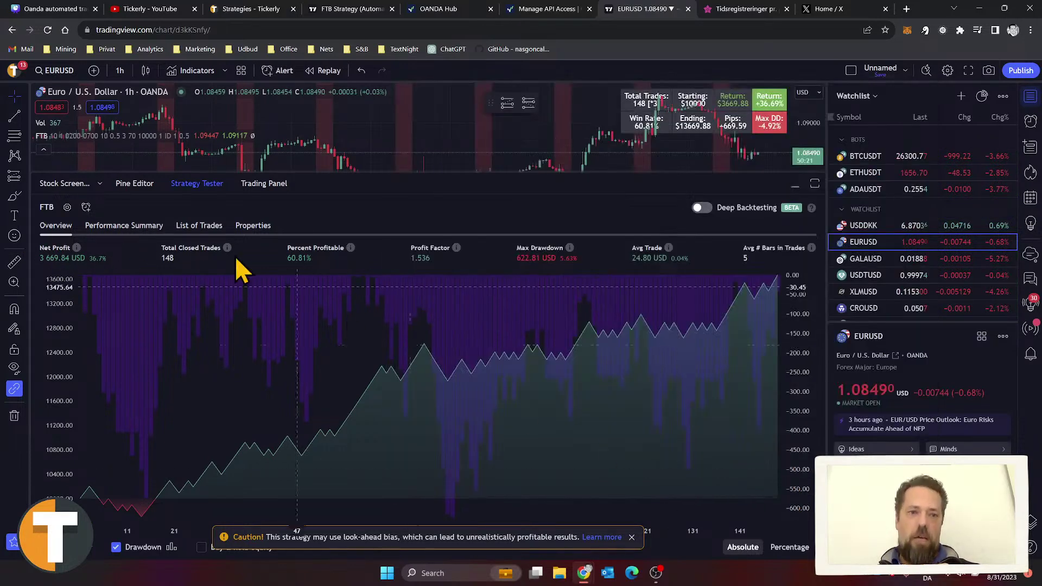
pyautogui.click(199, 226)
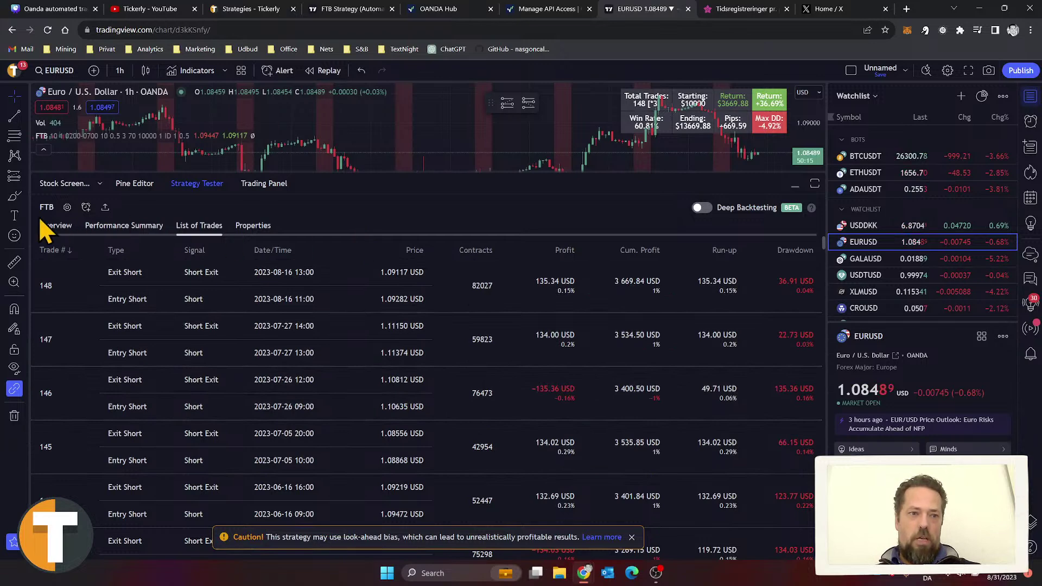
pyautogui.click(48, 226)
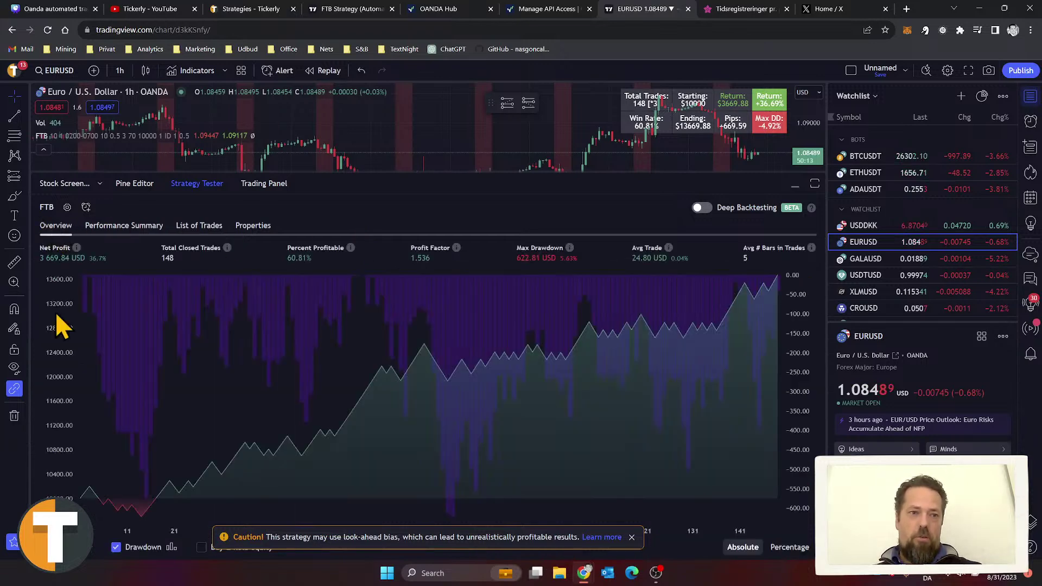
# Step: Edit the FTB Starting Balance, Risk Per Trade and Initial capital settings and apply them
pyautogui.click(66, 207)
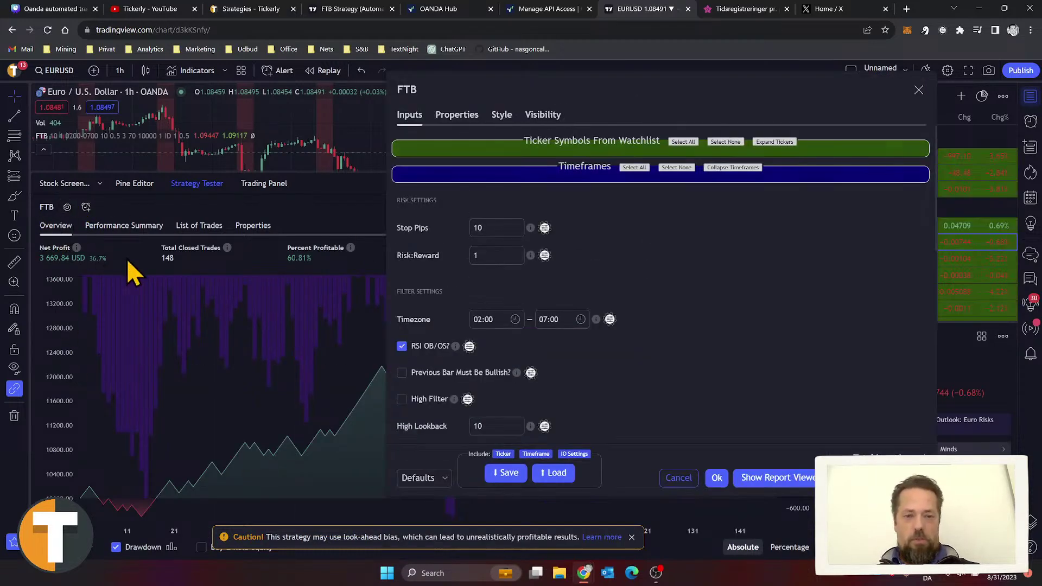
pyautogui.scroll(-5, 585, 337)
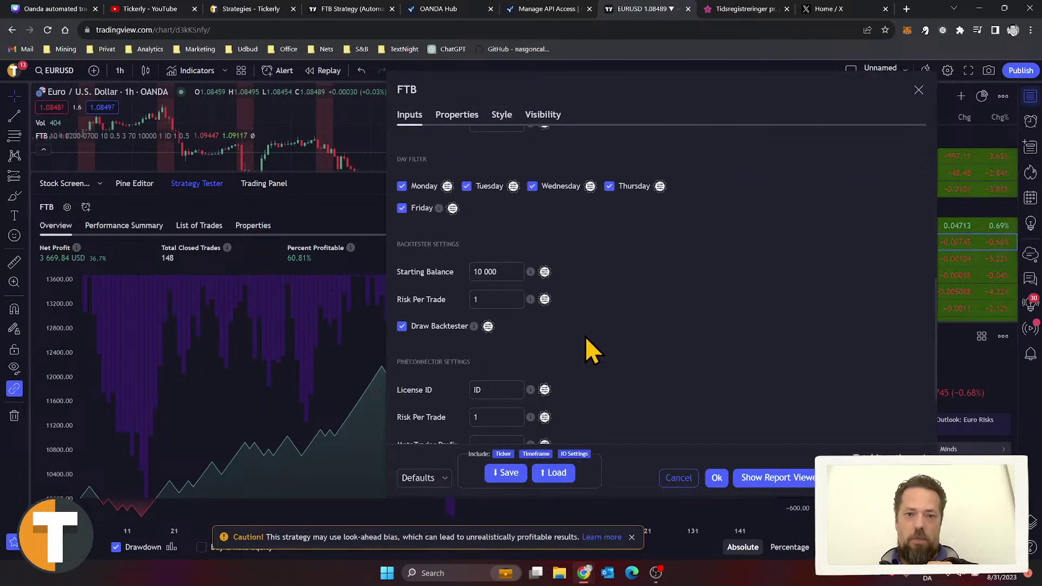
pyautogui.click(496, 271)
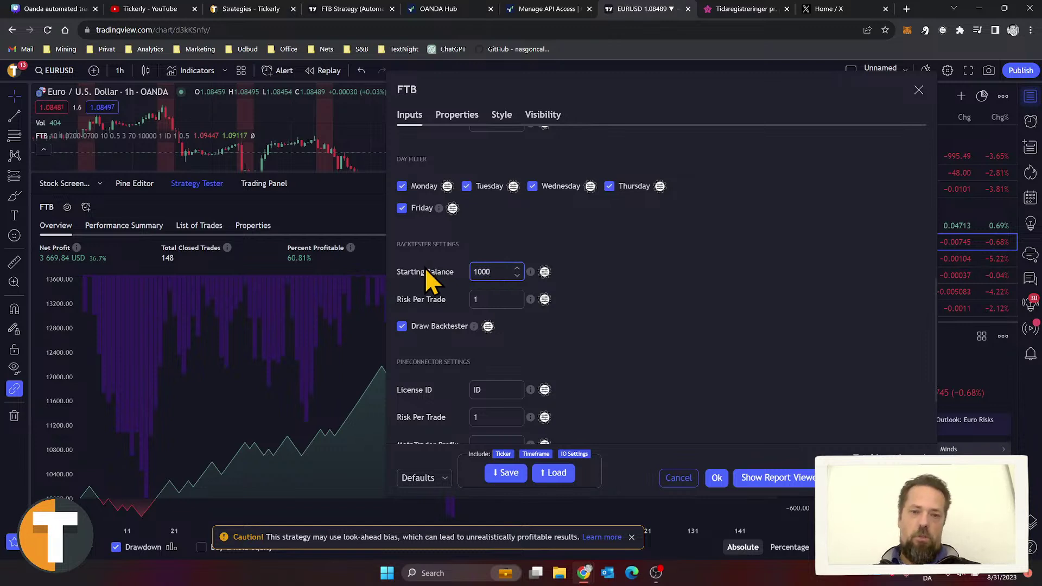
pyautogui.click(493, 299)
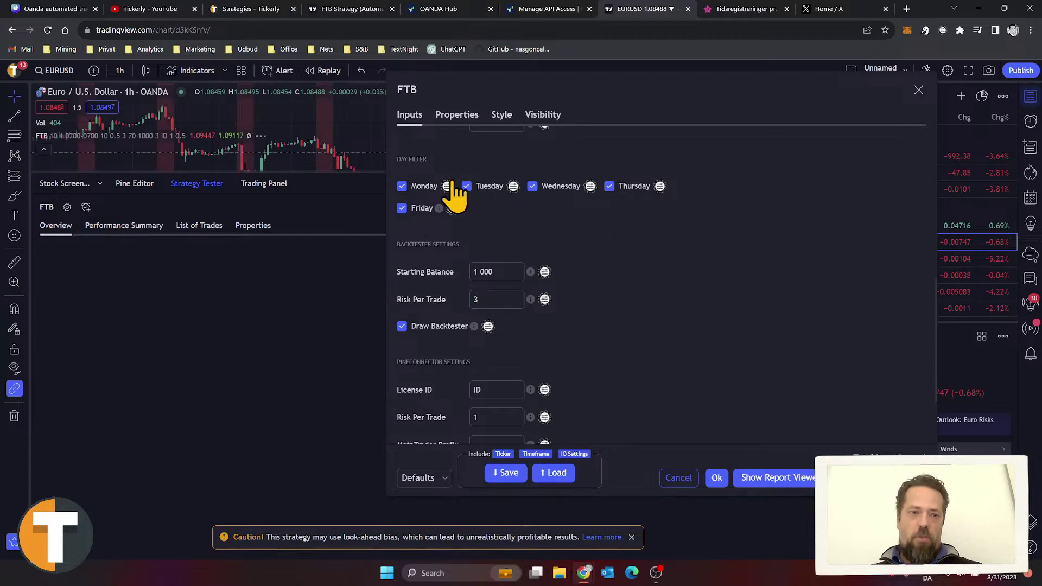
pyautogui.click(464, 114)
pyautogui.scroll(3, 553, 237)
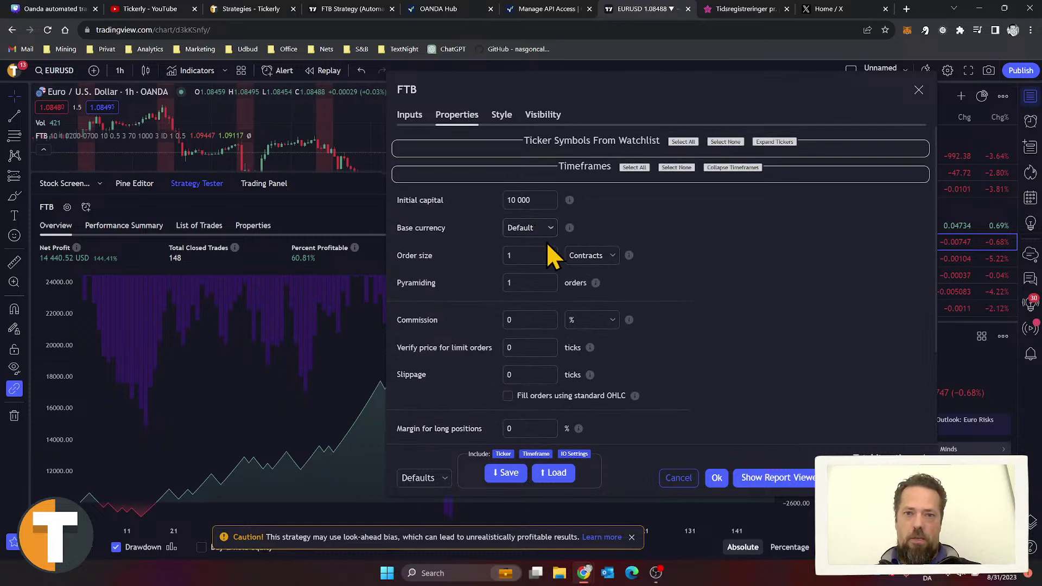
pyautogui.click(531, 200)
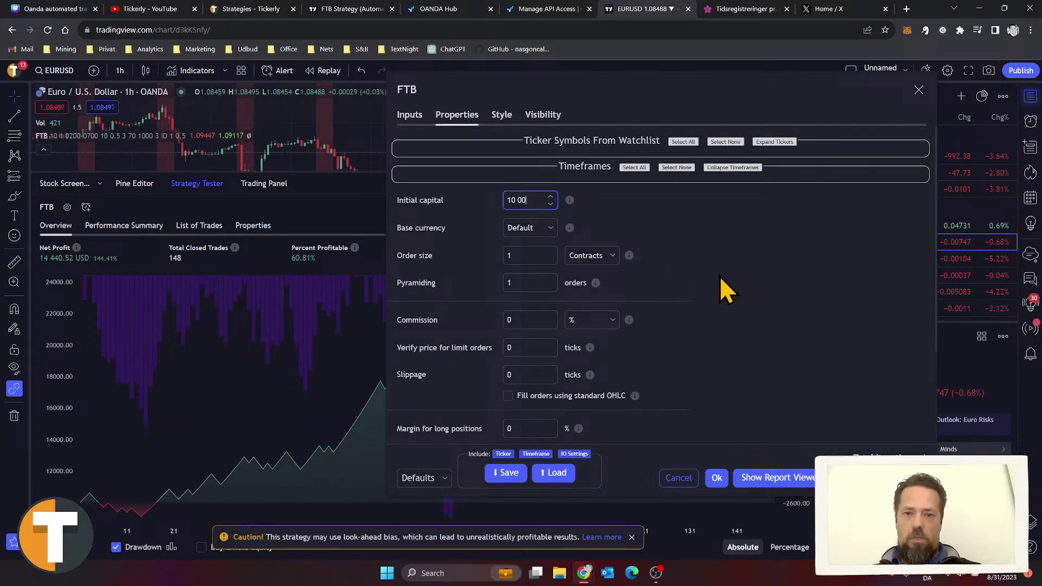
pyautogui.click(410, 114)
pyautogui.click(715, 479)
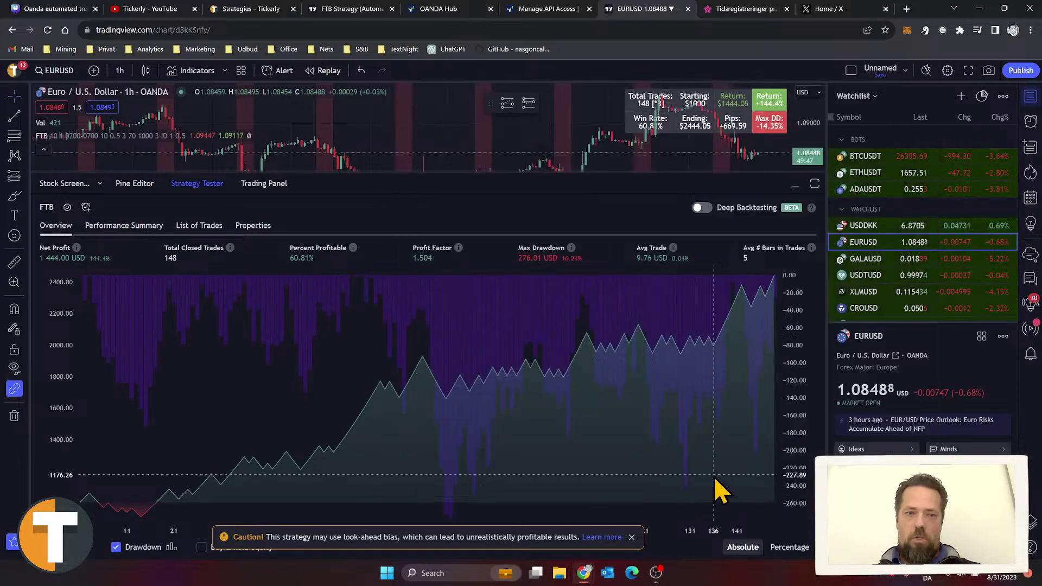
# Step: Review the trade list, return to Overview, and enlarge the EURUSD price chart
pyautogui.click(199, 224)
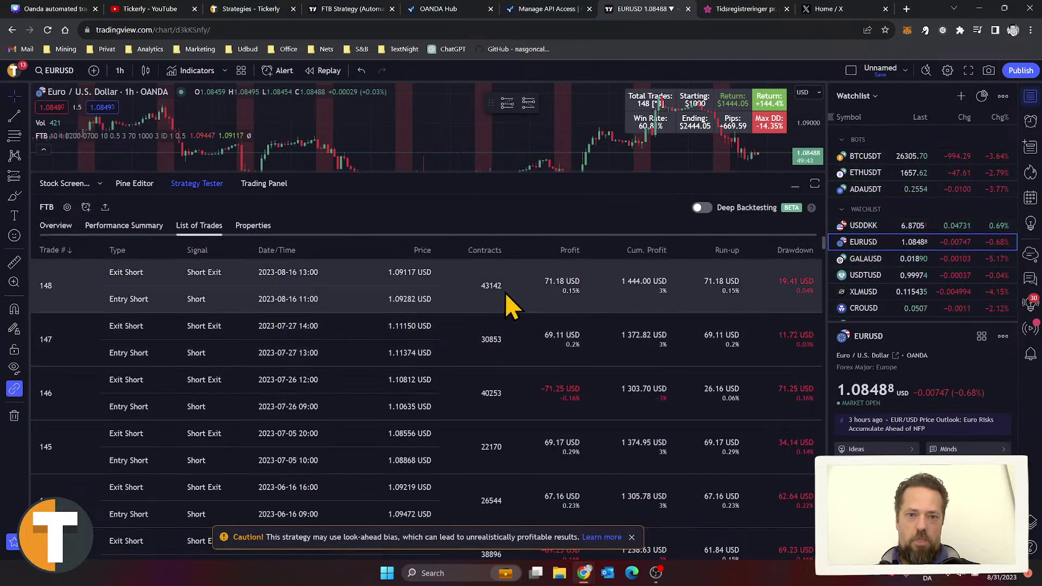
pyautogui.click(65, 227)
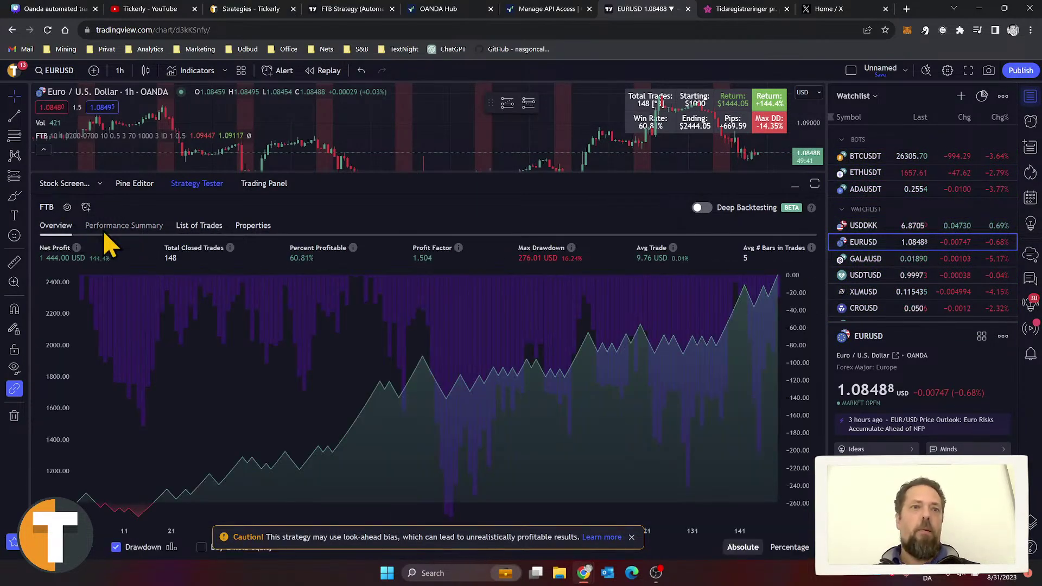
pyautogui.moveTo(293, 172); pyautogui.dragTo(295, 343)
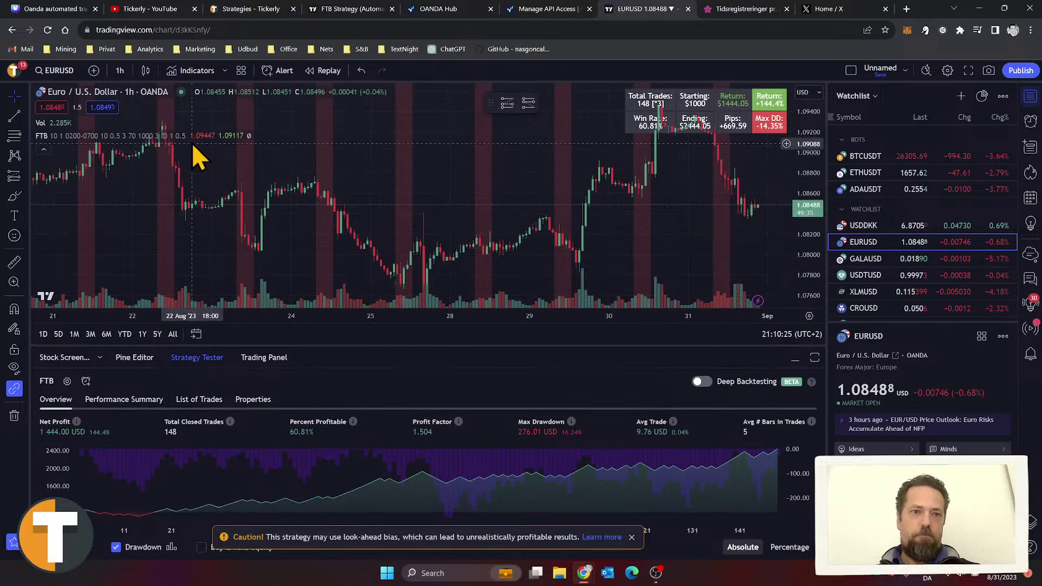
# Step: Create a EURUSD FTB alert triggering on Order fills only, named 'Test strategy'
pyautogui.click(86, 381)
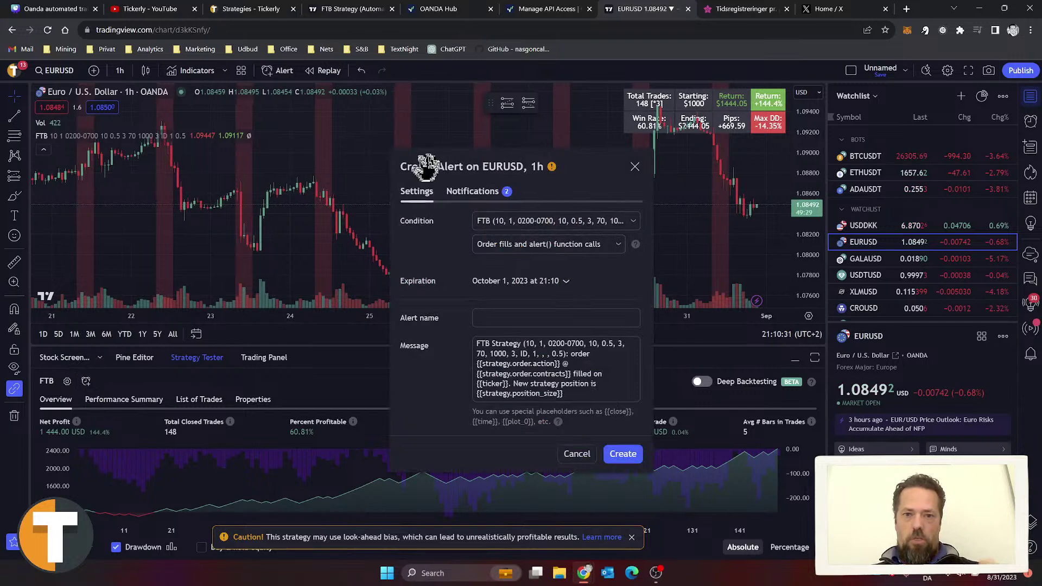
pyautogui.click(513, 243)
pyautogui.click(522, 283)
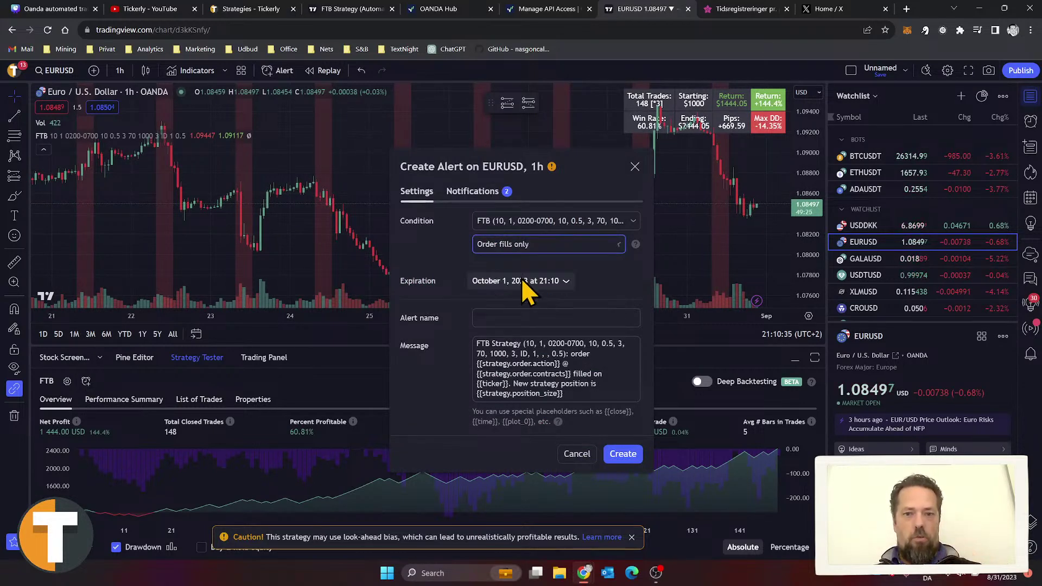
pyautogui.click(515, 318)
pyautogui.write('Test strategy')
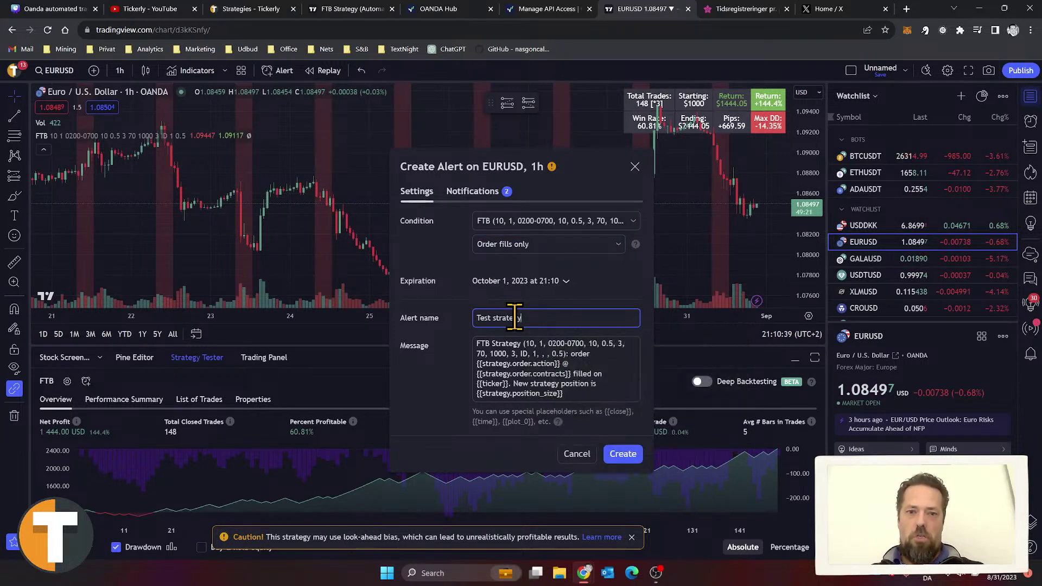
pyautogui.click(511, 364)
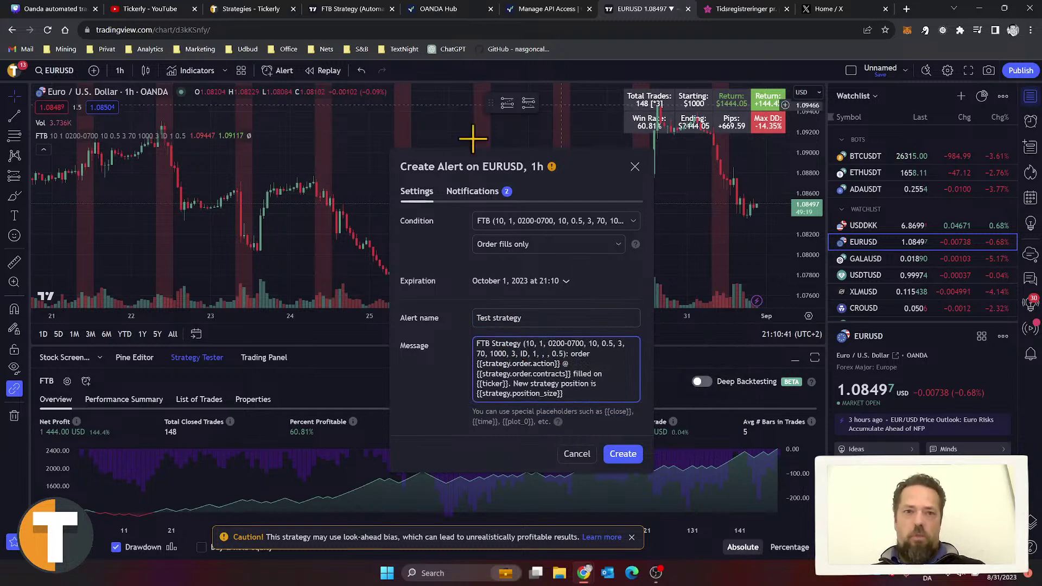
# Step: Copy the Oanda test connection's alert message from Tickerly's My Exchanges page
pyautogui.click(249, 9)
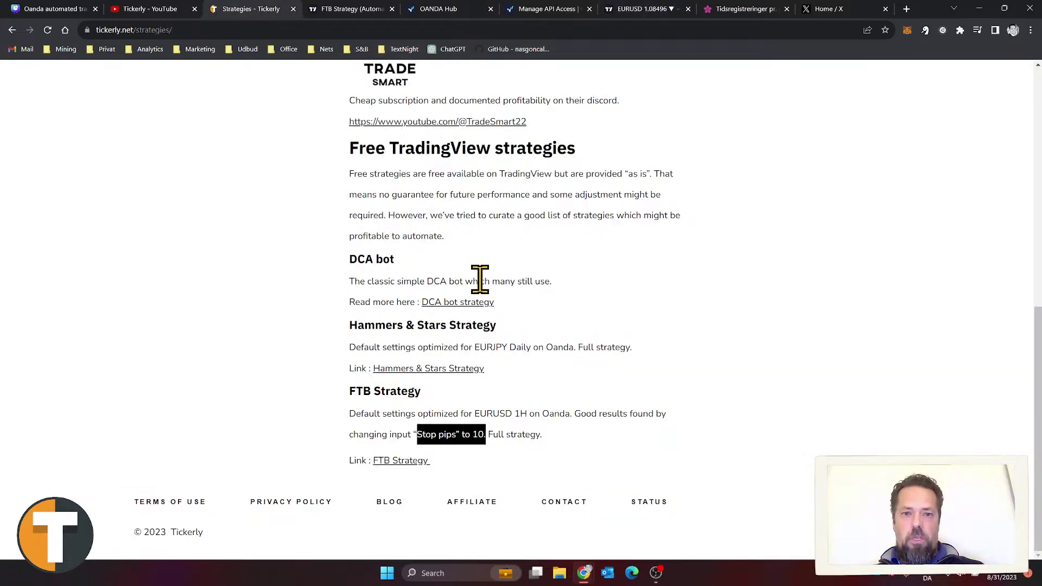
pyautogui.scroll(9, 542, 282)
pyautogui.moveTo(943, 87)
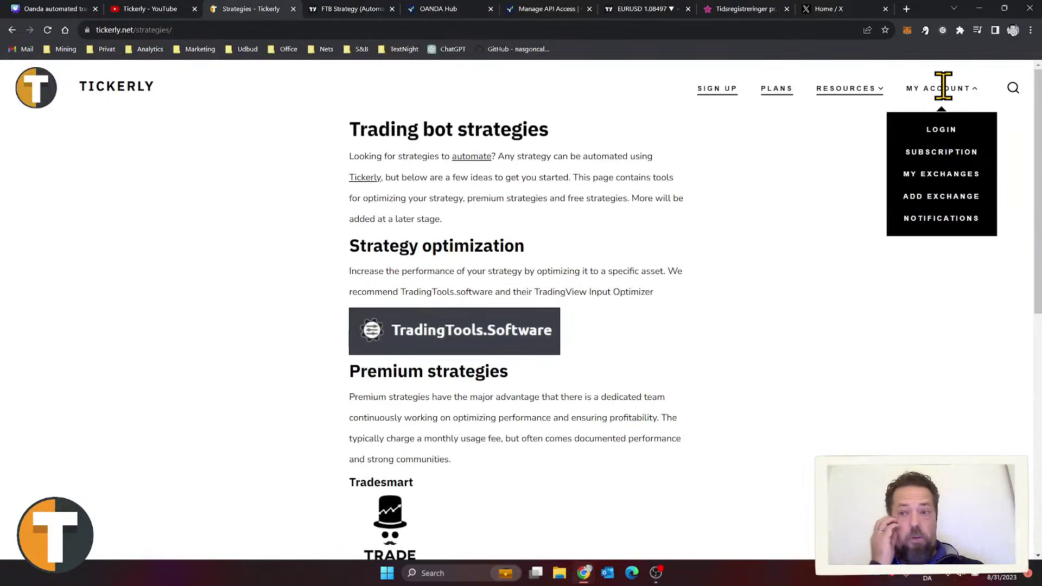
pyautogui.click(945, 174)
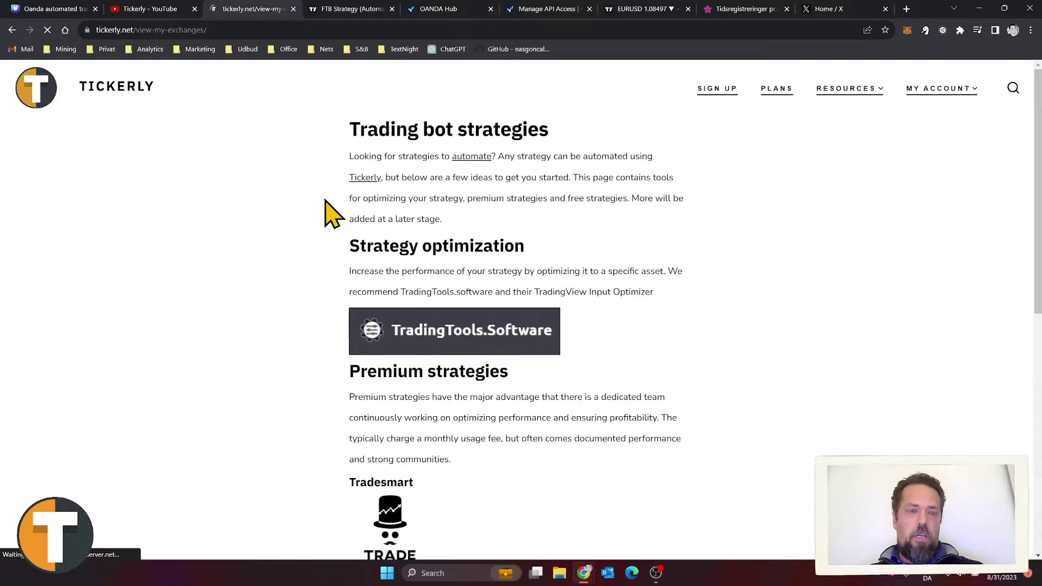
pyautogui.scroll(-10, 646, 214)
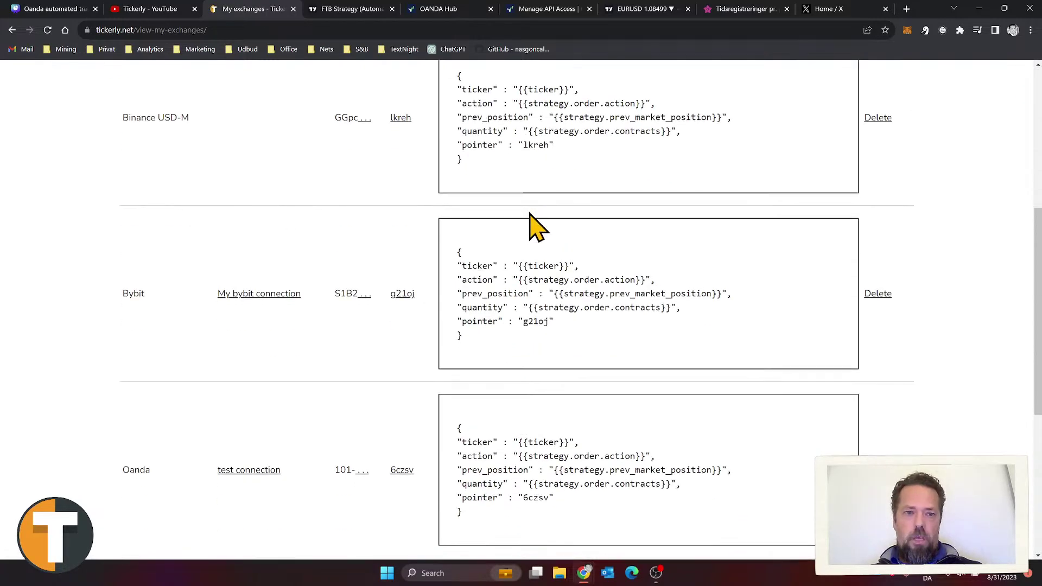
pyautogui.moveTo(515, 298); pyautogui.dragTo(460, 206)
pyautogui.hotkey('ctrl', 'c')
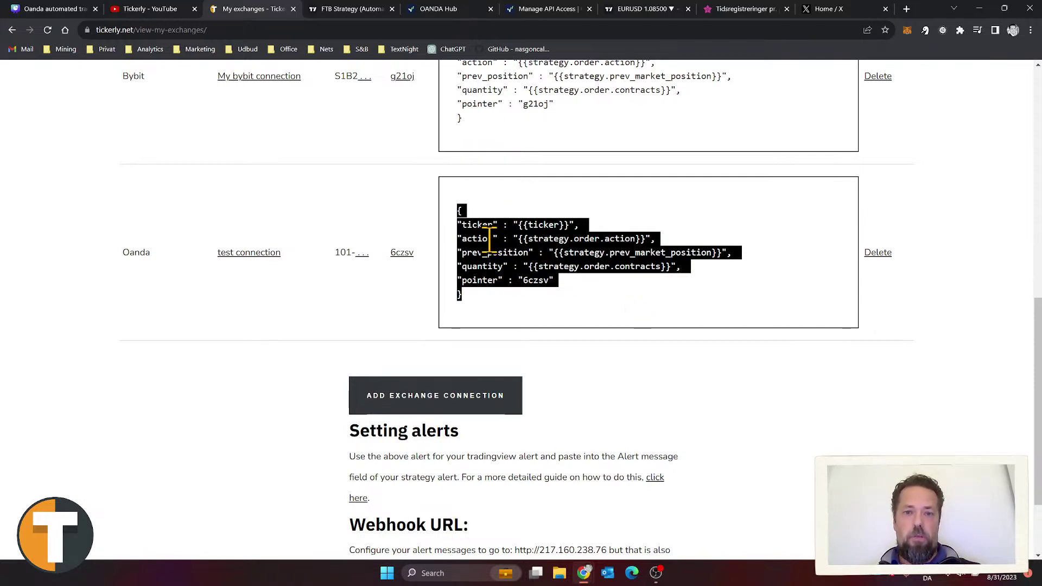
pyautogui.click(350, 10)
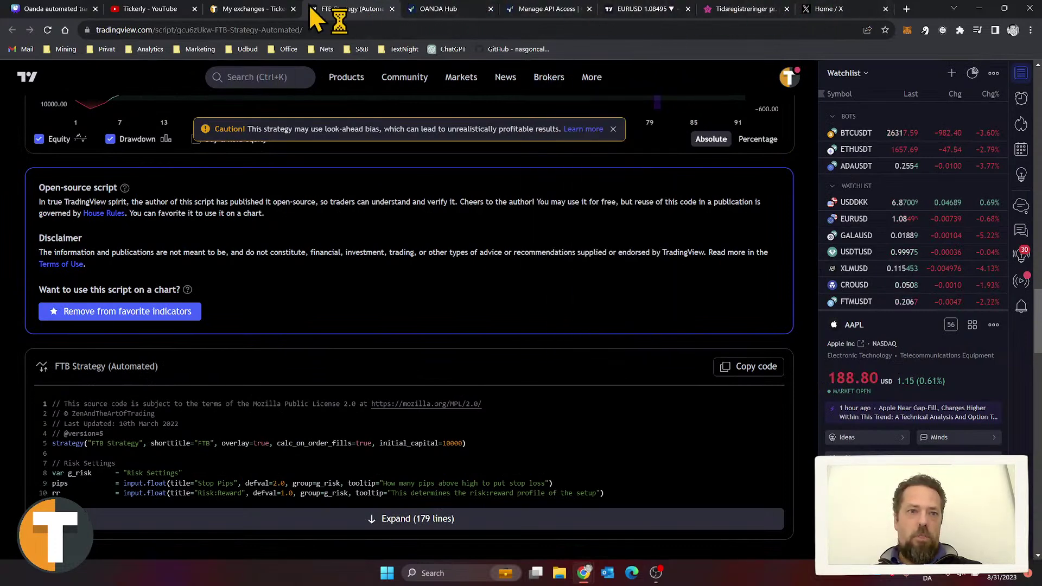
# Step: Replace the alert message with Tickerly's JSON and start clearing the Notifications Webhook URL
pyautogui.click(643, 9)
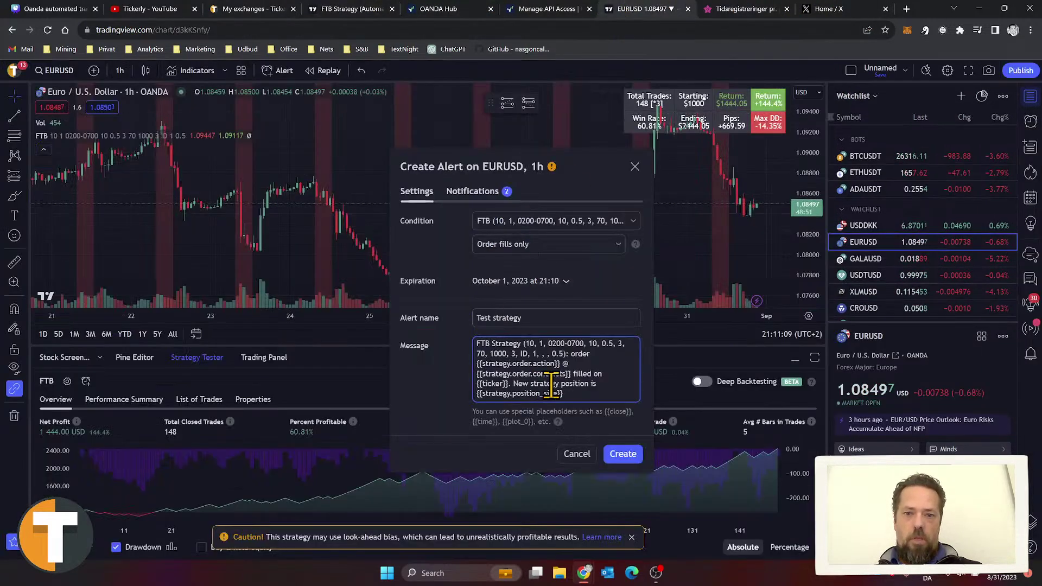
pyautogui.hotkey('ctrl', 'a')
pyautogui.hotkey('ctrl', 'v')
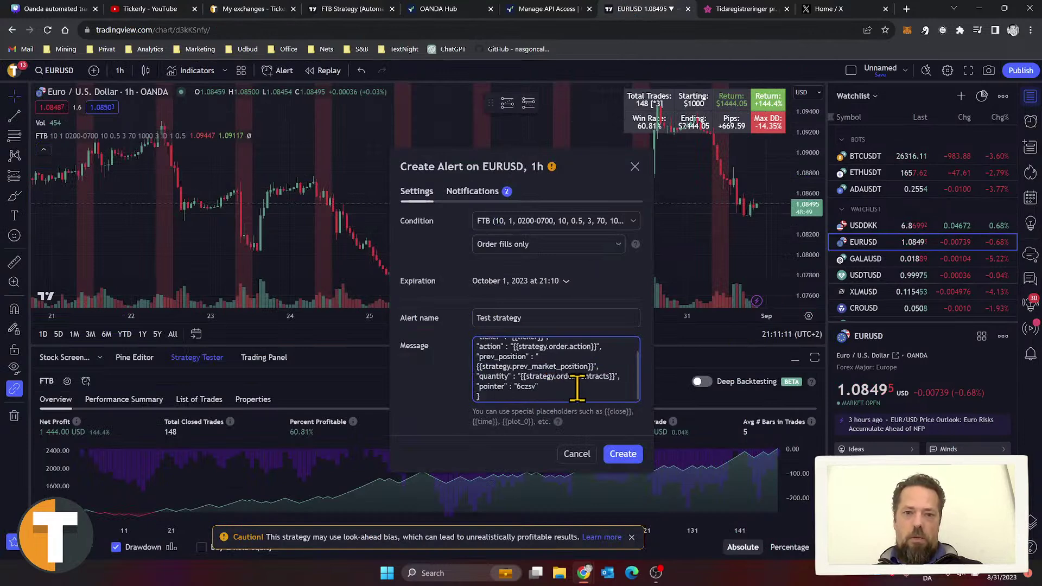
pyautogui.scroll(3, 576, 386)
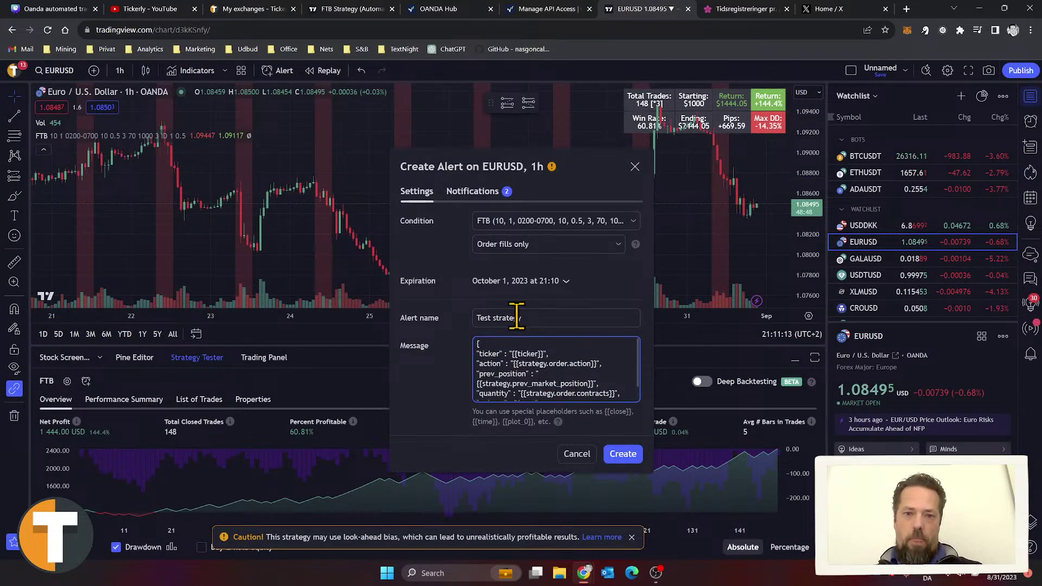
pyautogui.click(551, 317)
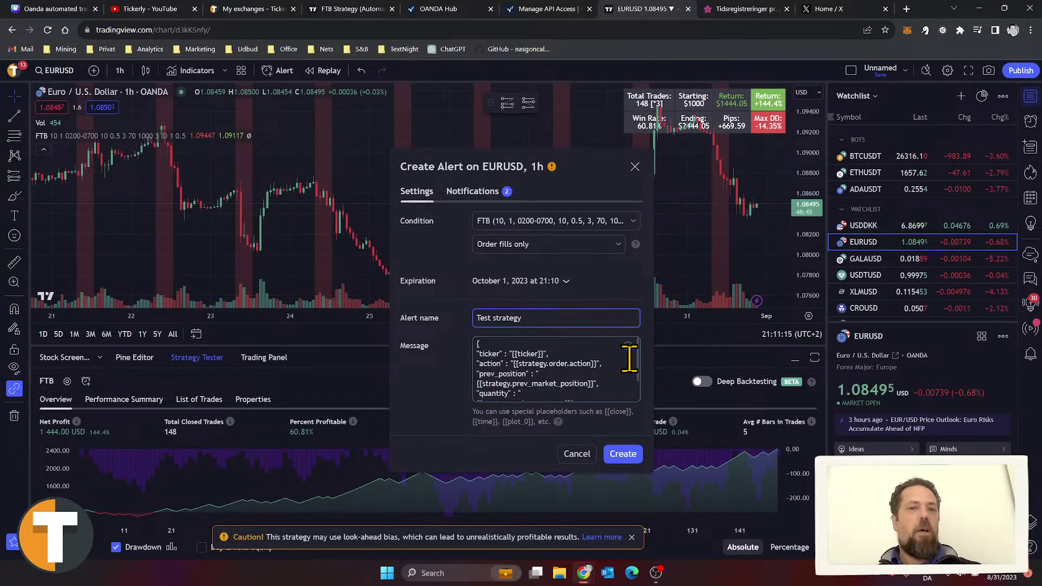
pyautogui.click(478, 193)
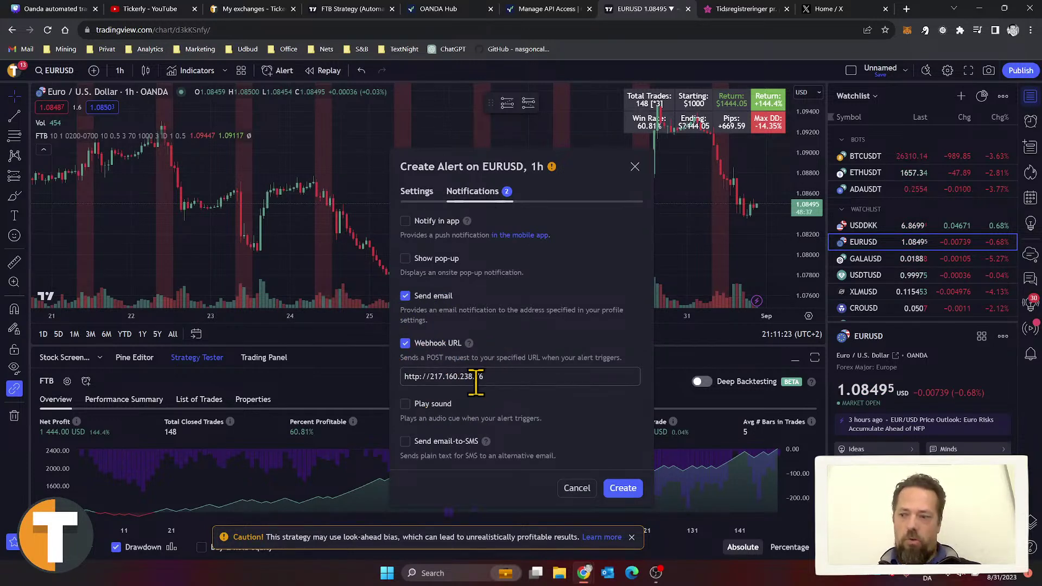
pyautogui.press('BackSpace')
pyautogui.click(251, 10)
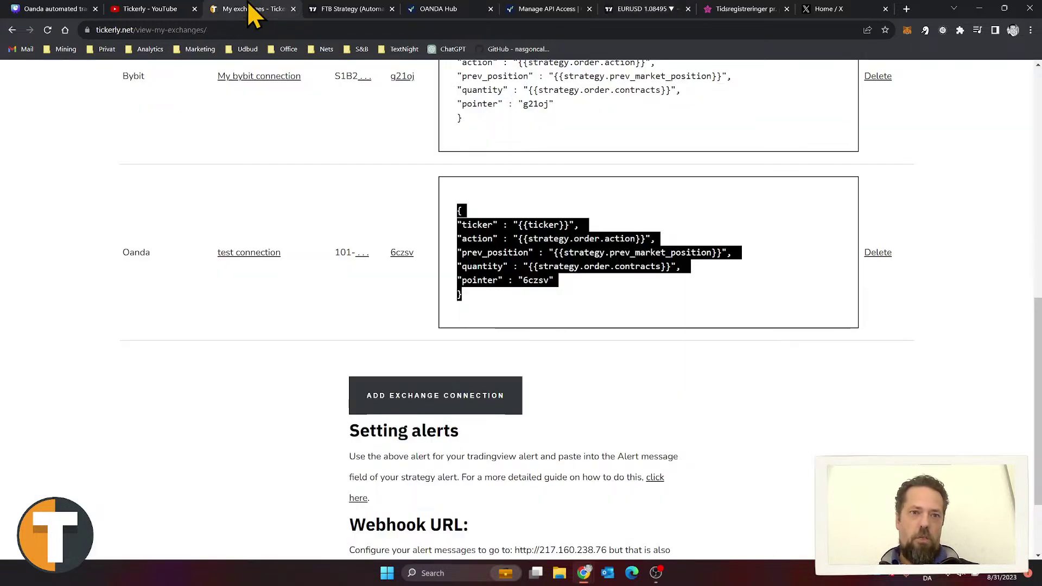
pyautogui.scroll(-2, 542, 407)
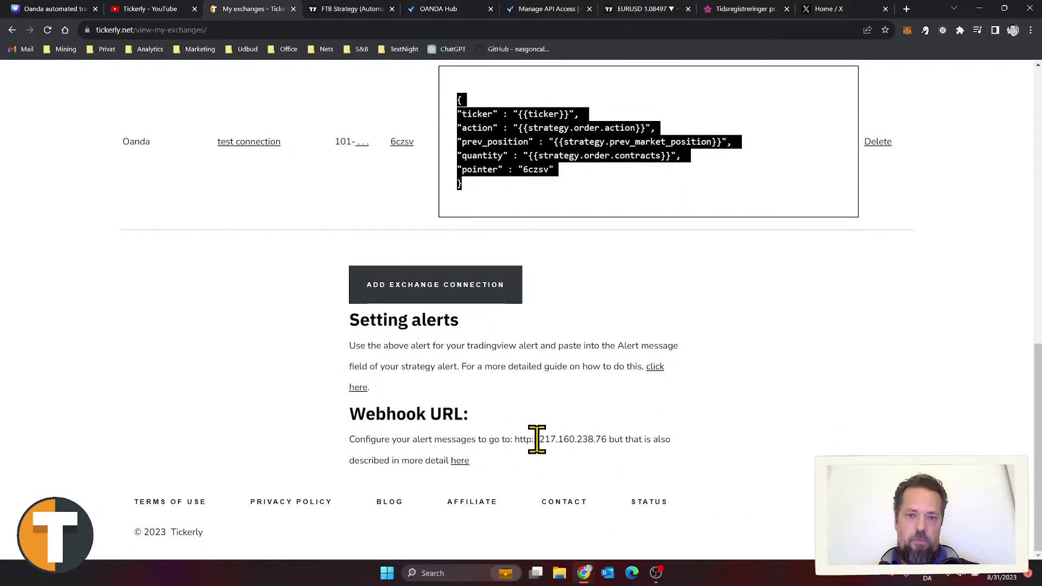
pyautogui.moveTo(607, 439); pyautogui.dragTo(523, 440)
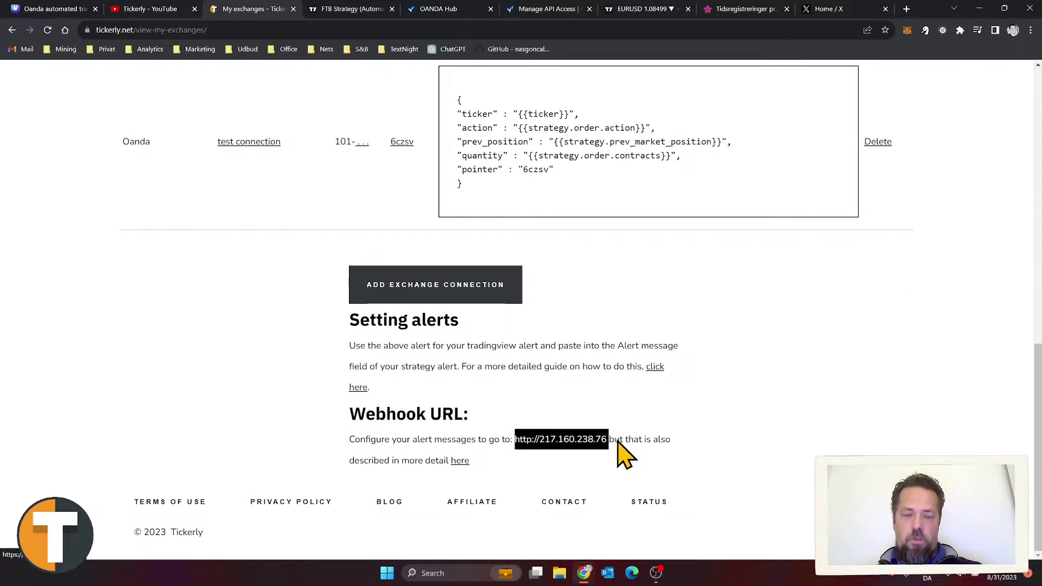
pyautogui.click(640, 9)
# Step: Put Tickerly's webhook URL in the alert and create the 'Test strategy' alert
pyautogui.click(505, 378)
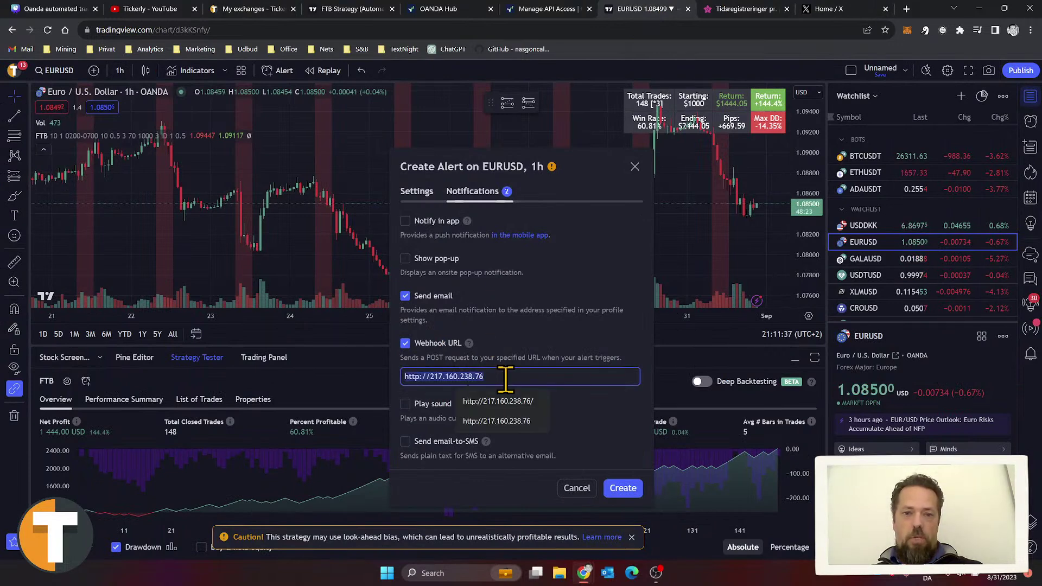
pyautogui.click(588, 261)
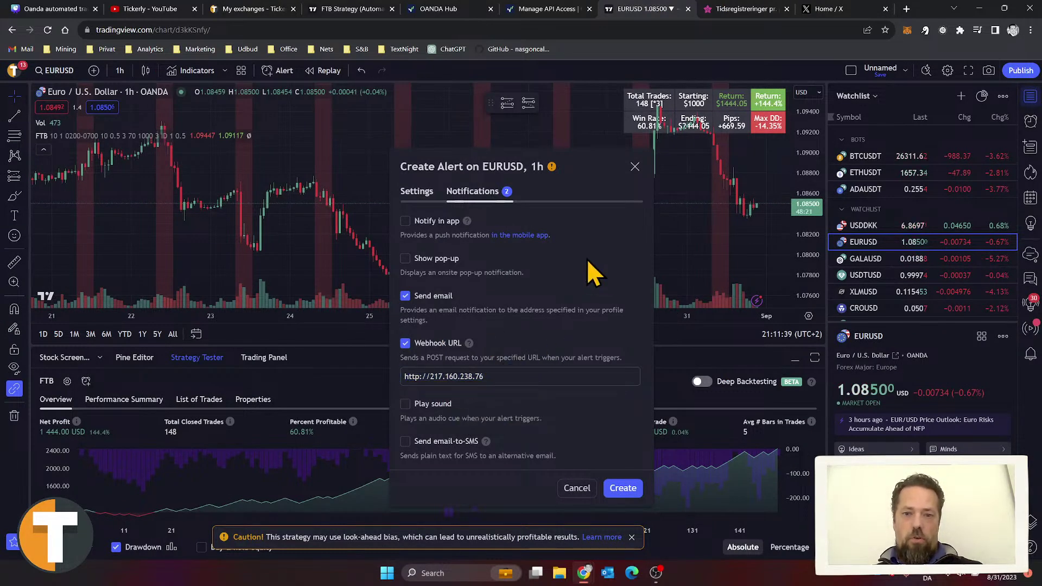
pyautogui.click(623, 488)
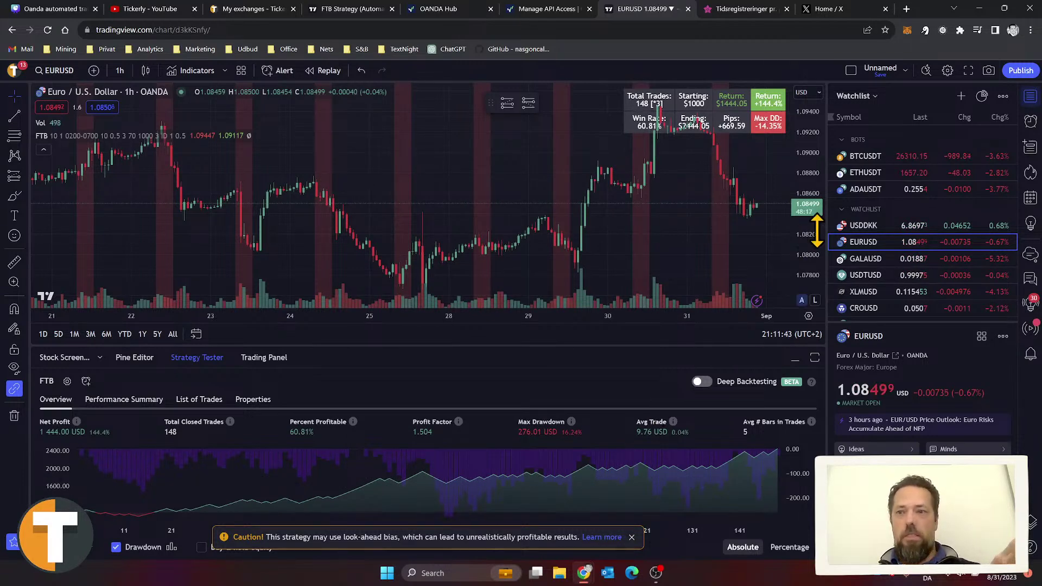
# Step: Open the alerts list and pan the EURUSD 1h chart back to earlier August trades
pyautogui.click(1029, 122)
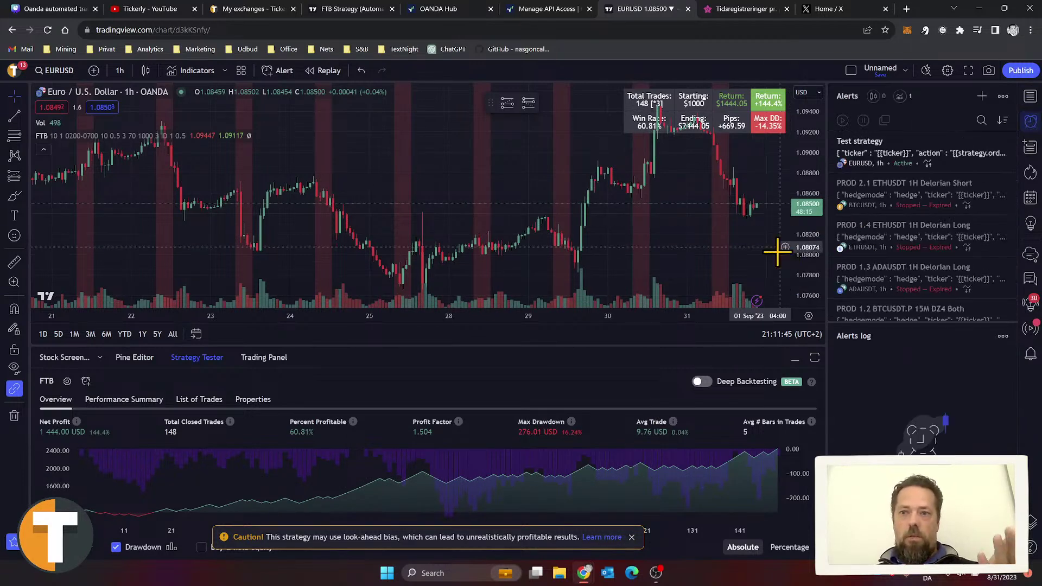
pyautogui.moveTo(886, 190)
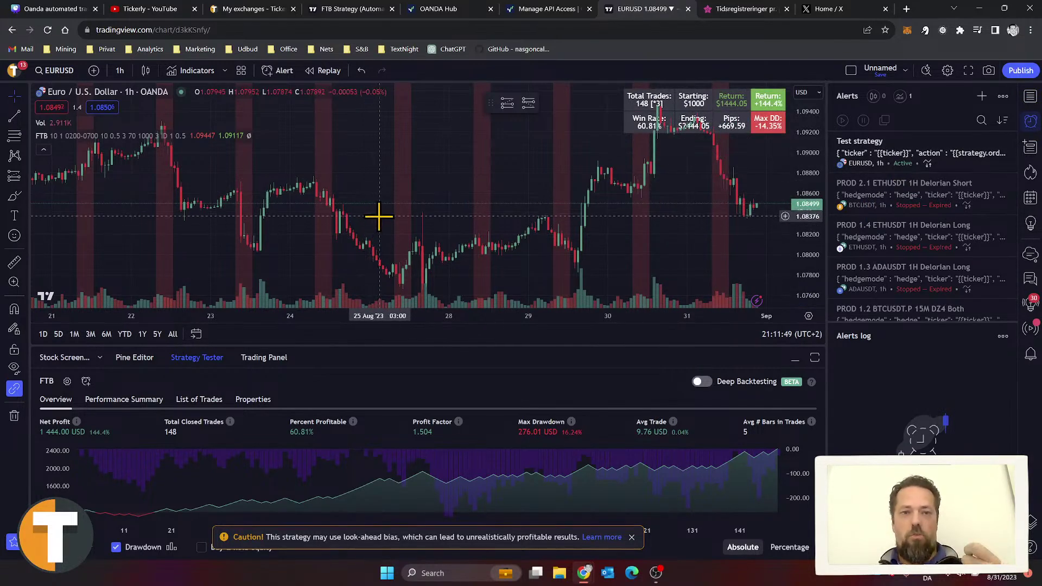
pyautogui.scroll(-1, 378, 219)
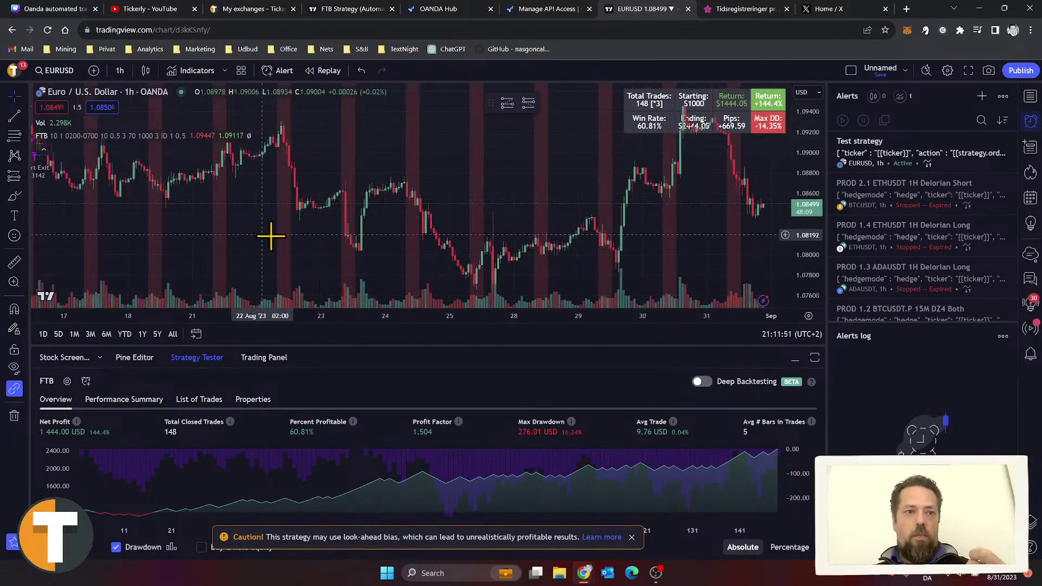
pyautogui.moveTo(288, 239); pyautogui.dragTo(730, 260)
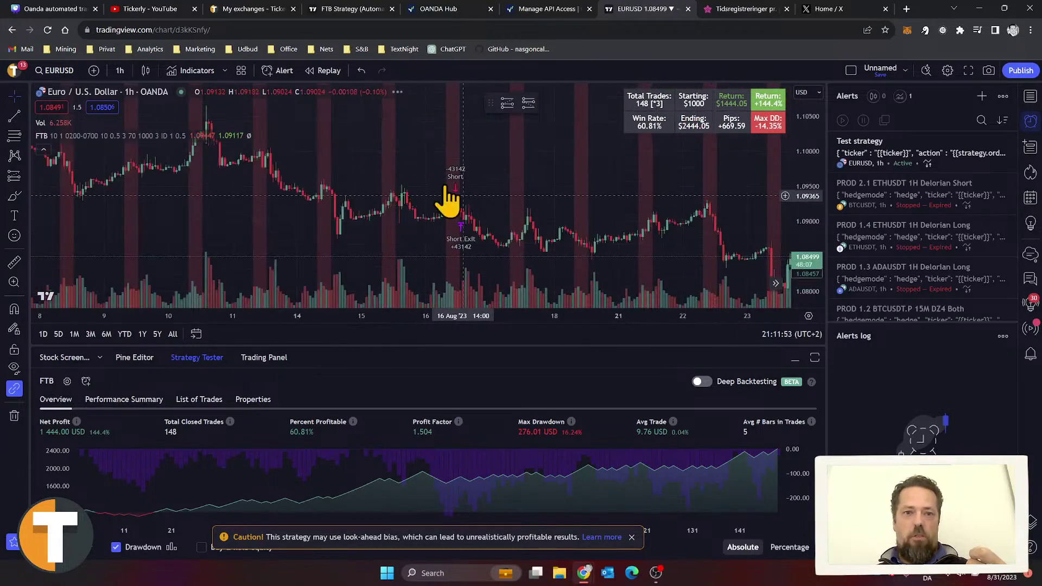
pyautogui.scroll(2, 470, 214)
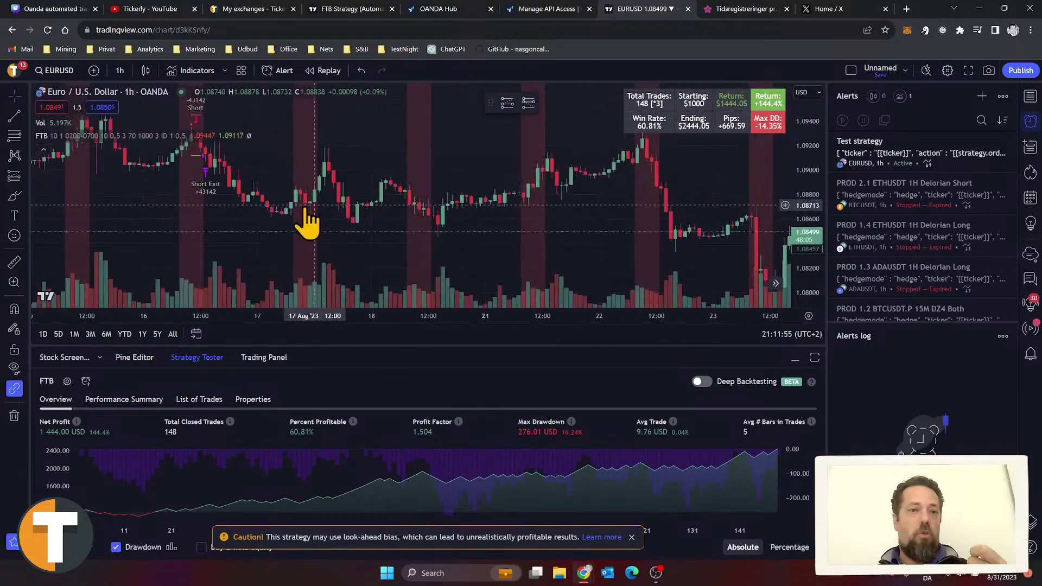
pyautogui.moveTo(274, 172); pyautogui.dragTo(497, 214)
pyautogui.scroll(2, 494, 233)
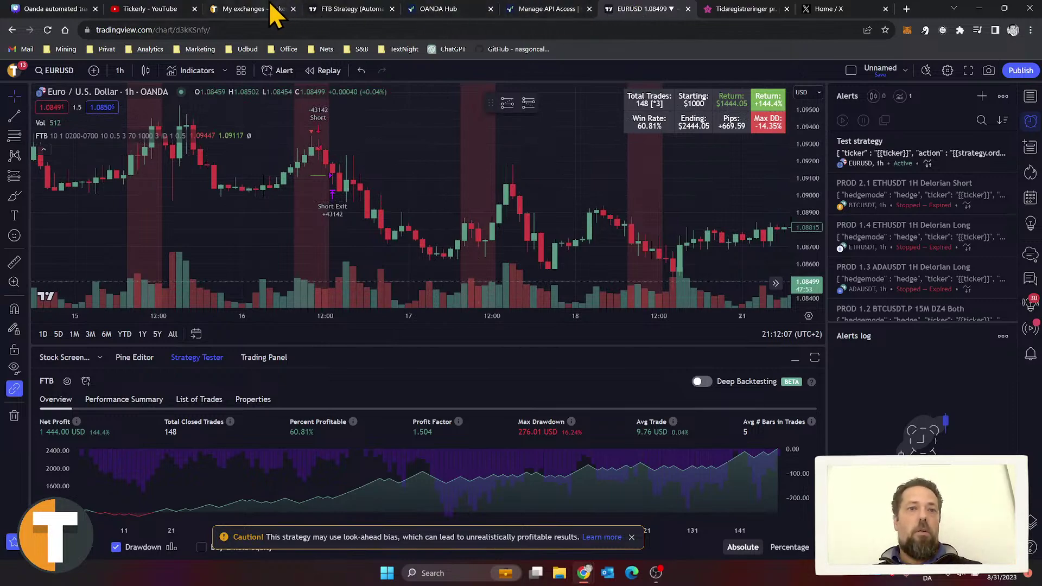
# Step: Scroll through Tickerly's exchange connections and their alert messages
pyautogui.click(252, 8)
pyautogui.scroll(8, 770, 271)
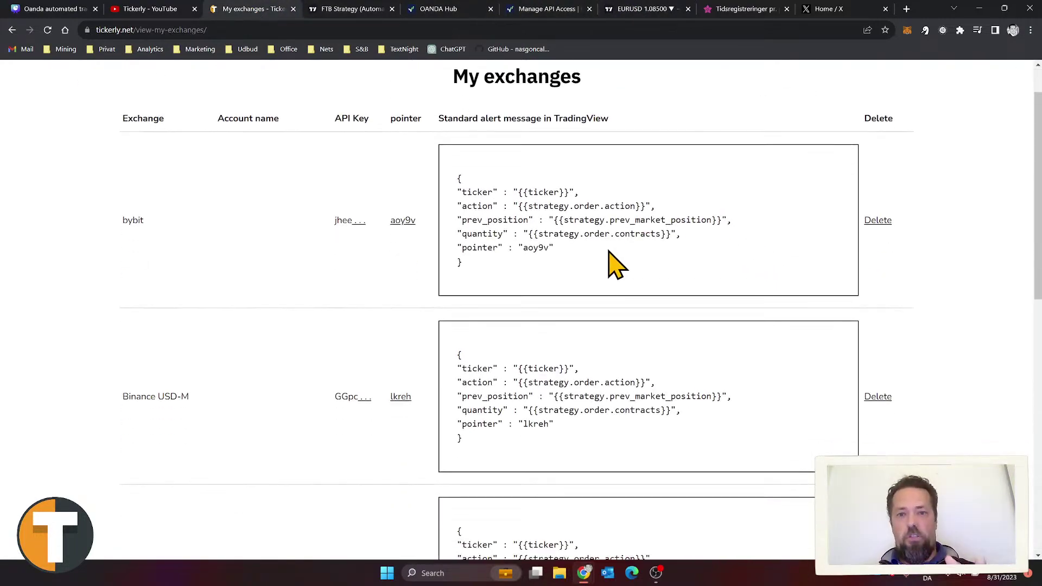
pyautogui.scroll(-9, 616, 266)
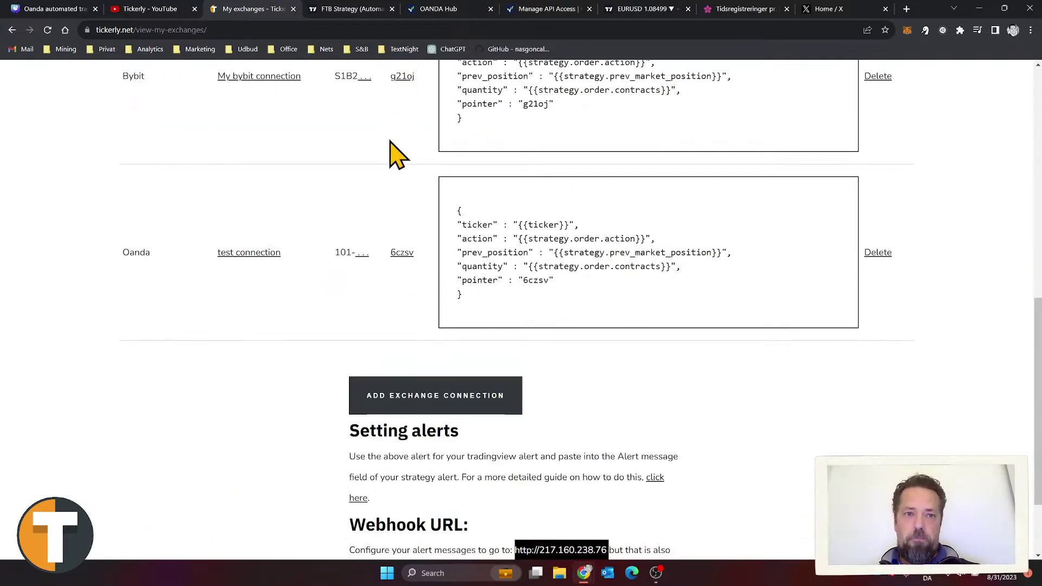
pyautogui.scroll(8, 458, 209)
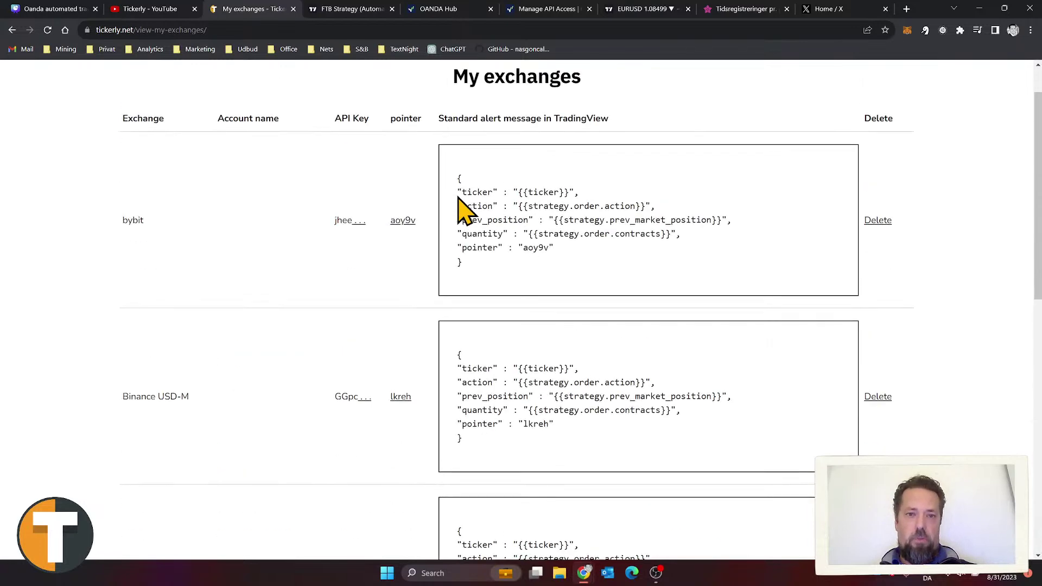
pyautogui.scroll(1, 461, 209)
# Step: Read the 'How automated trading with TradingView works' page from the Resources menu
pyautogui.moveTo(842, 87)
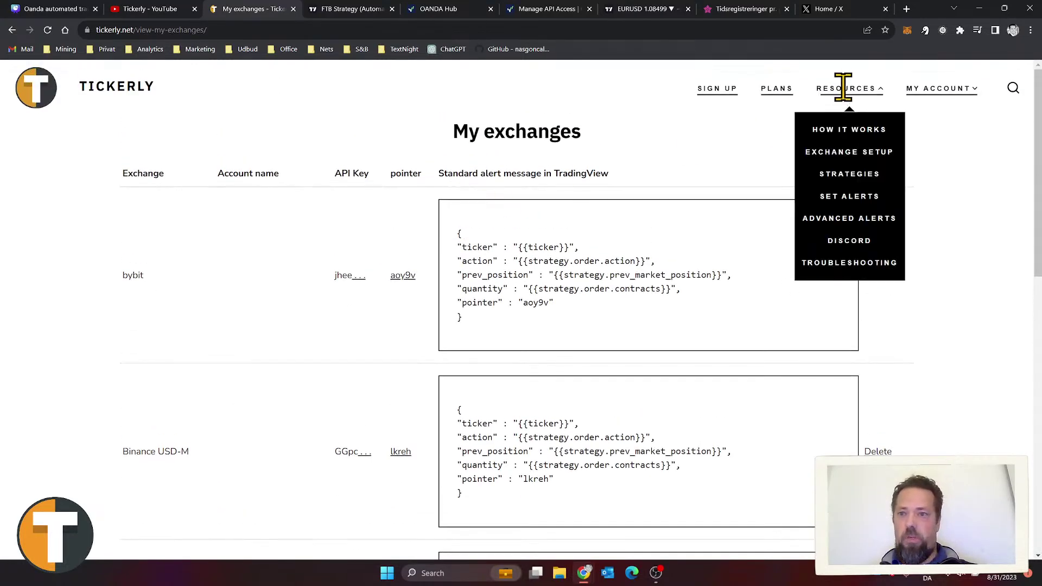
pyautogui.click(838, 131)
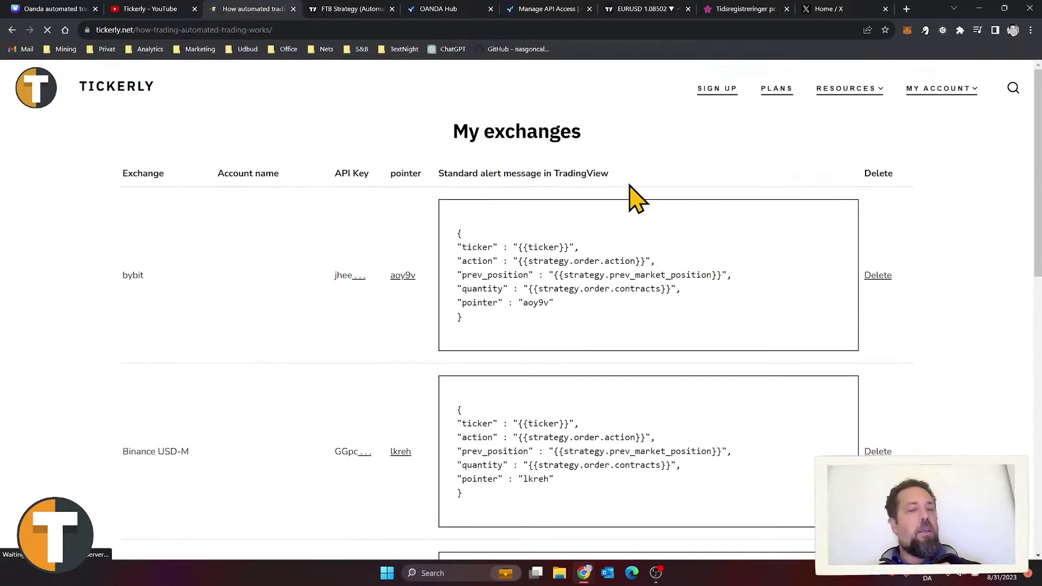
pyautogui.scroll(-3, 754, 265)
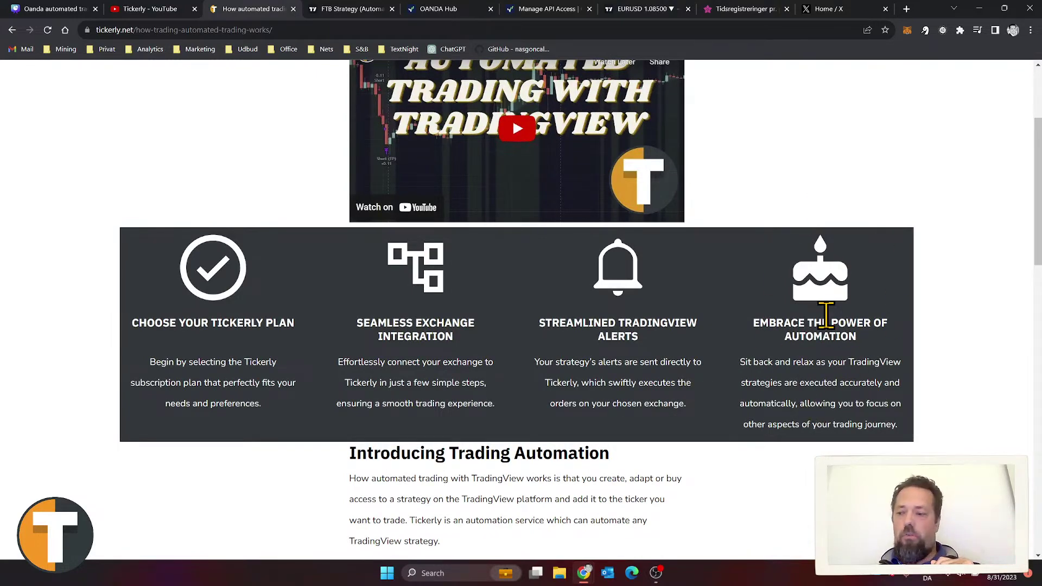
pyautogui.scroll(3, 825, 314)
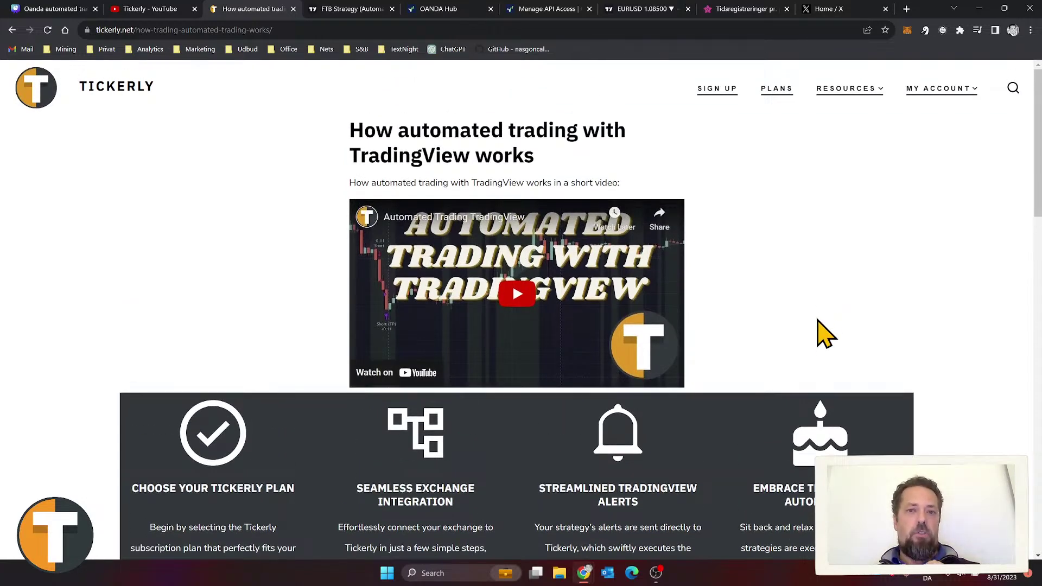
# Step: Enable email notifications for successful and failed trades, save with UPDATE, then go to OANDA Hub
pyautogui.moveTo(938, 91)
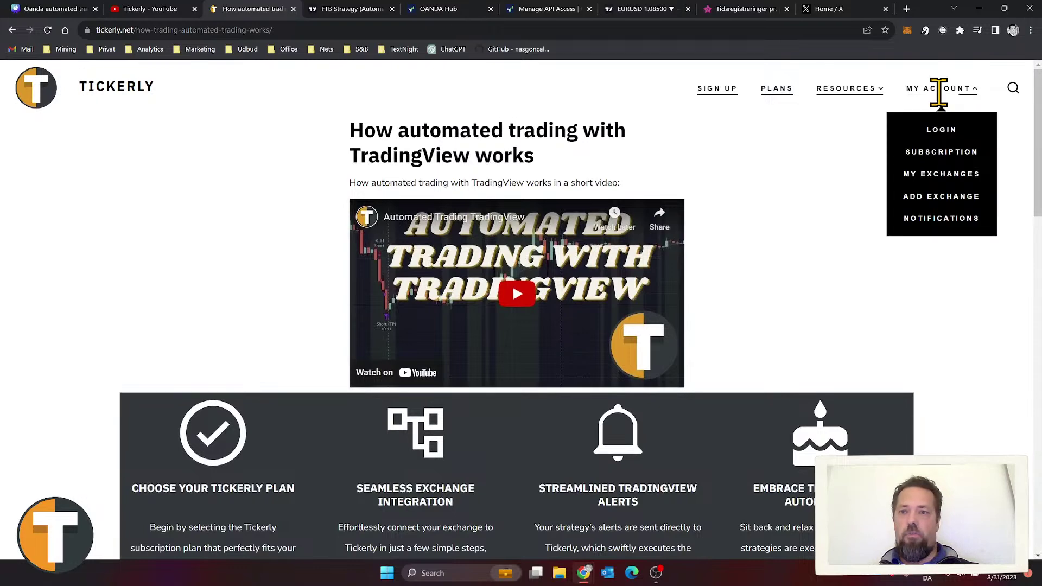
pyautogui.click(934, 220)
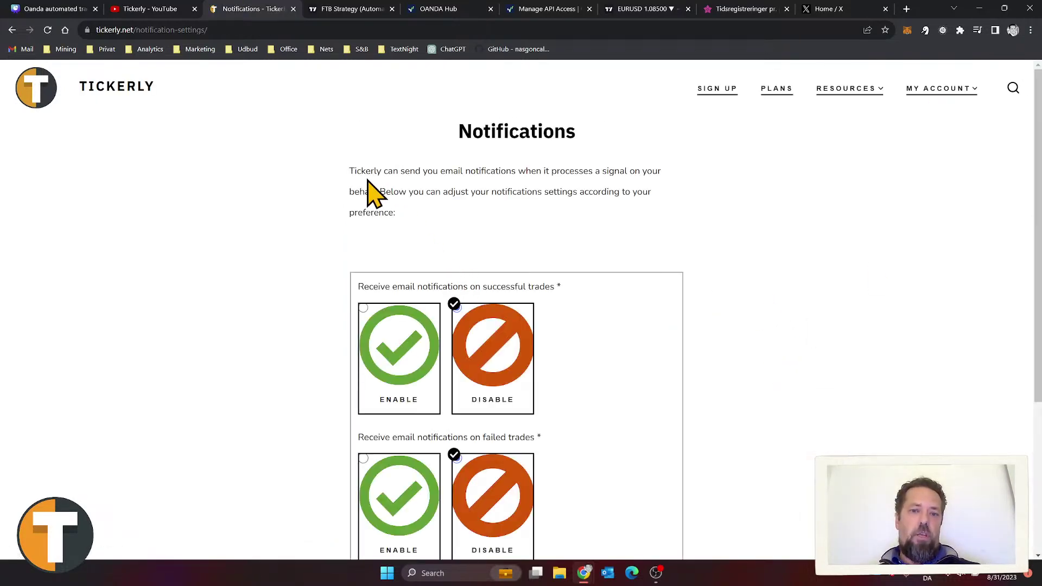
pyautogui.scroll(-1, 542, 291)
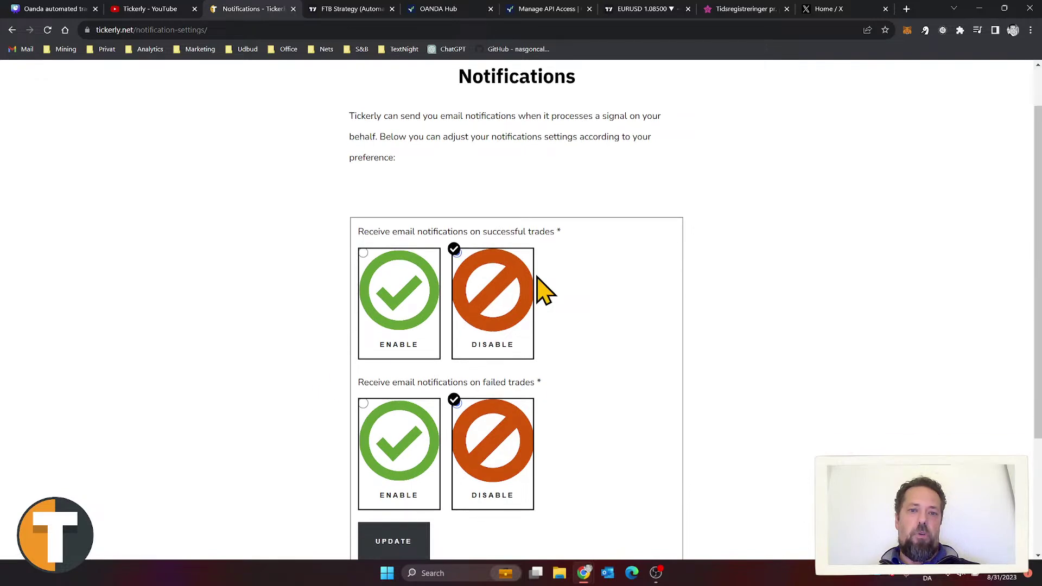
pyautogui.click(365, 253)
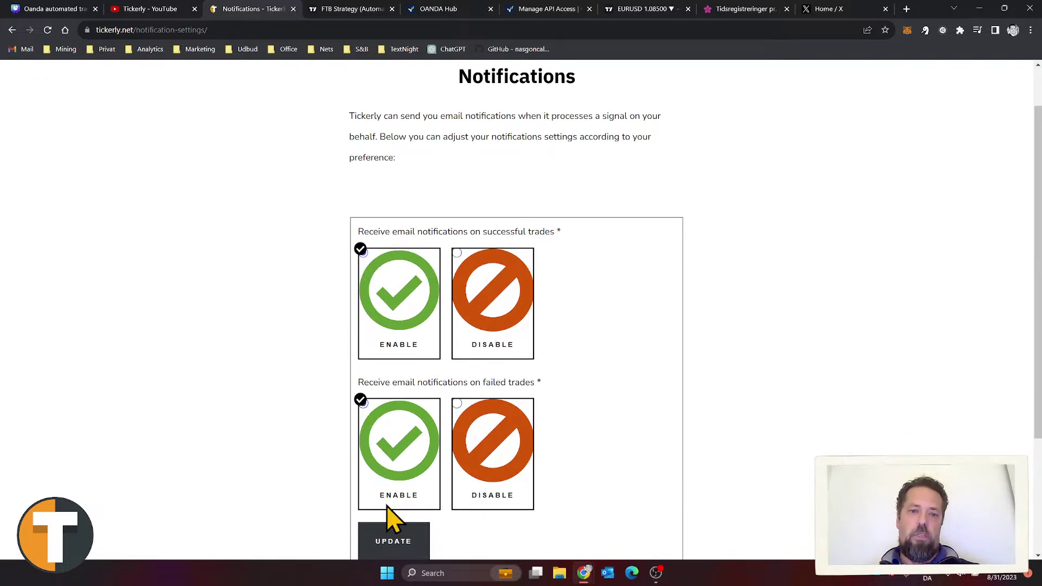
pyautogui.click(388, 537)
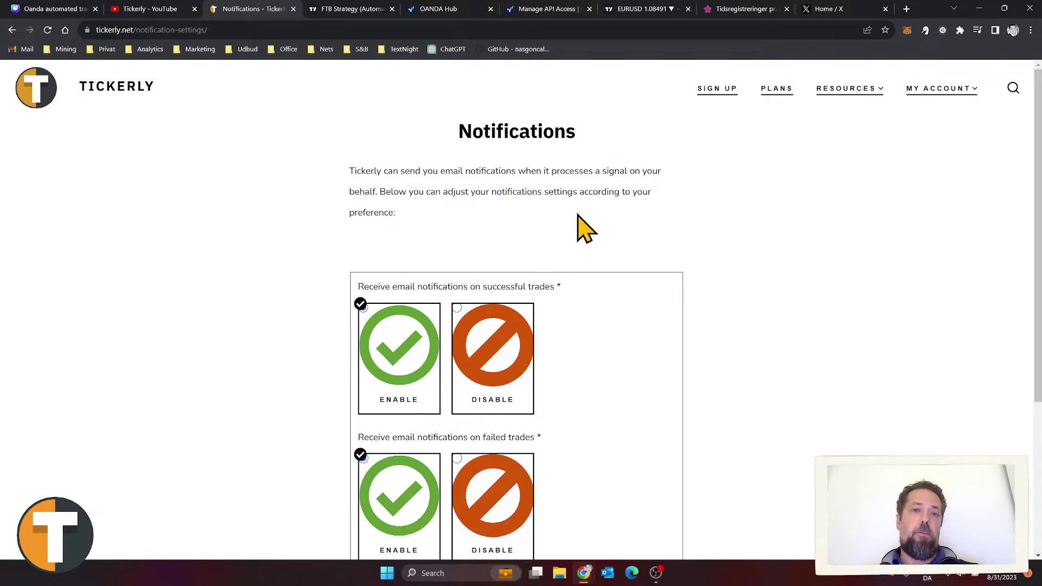
pyautogui.click(453, 17)
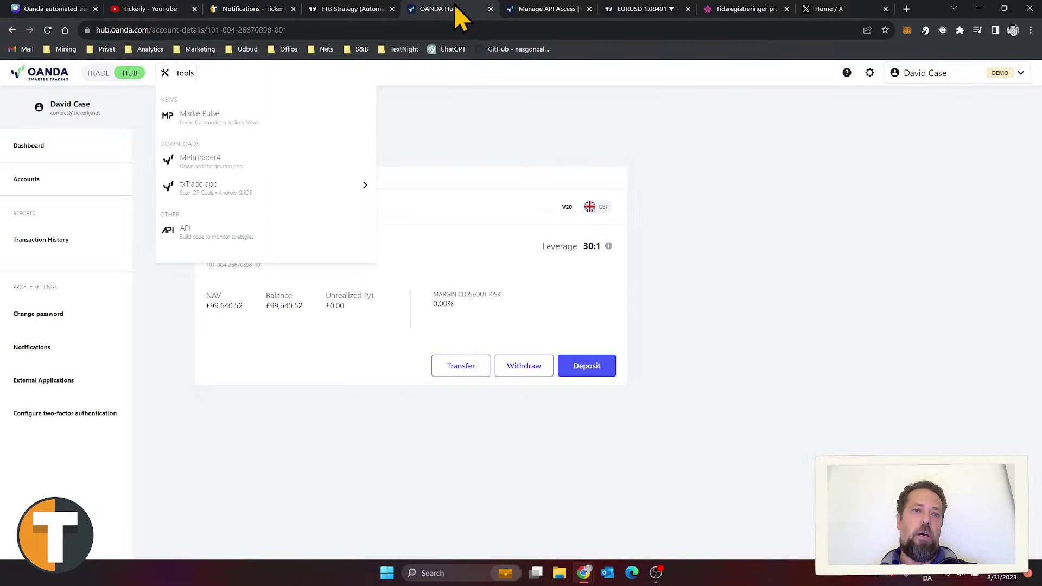
# Step: View the OANDA Primary account dashboard (£99,640.52 balance), then return to Tickerly Notifications
pyautogui.click(484, 154)
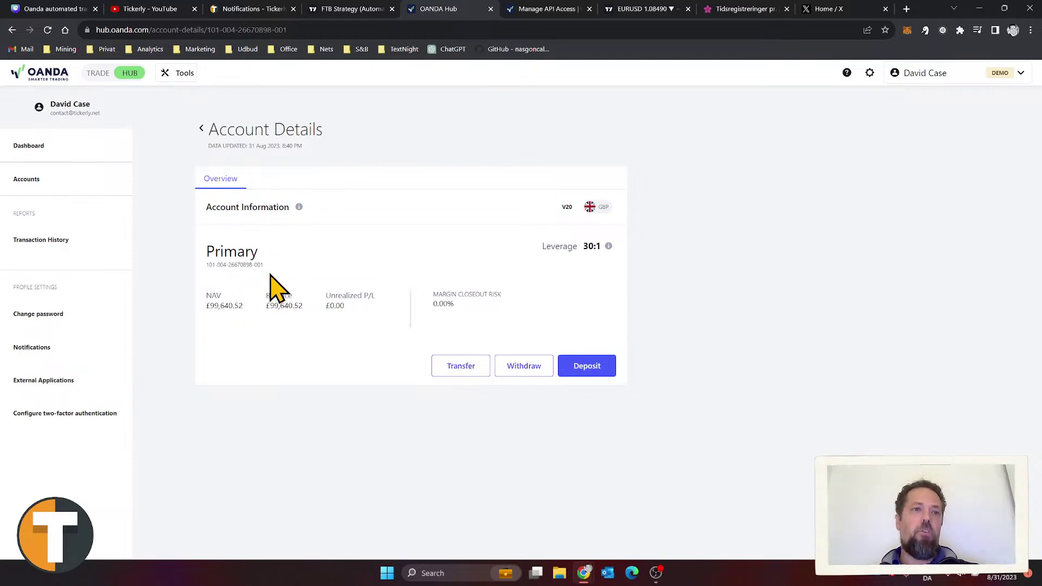
pyautogui.click(47, 147)
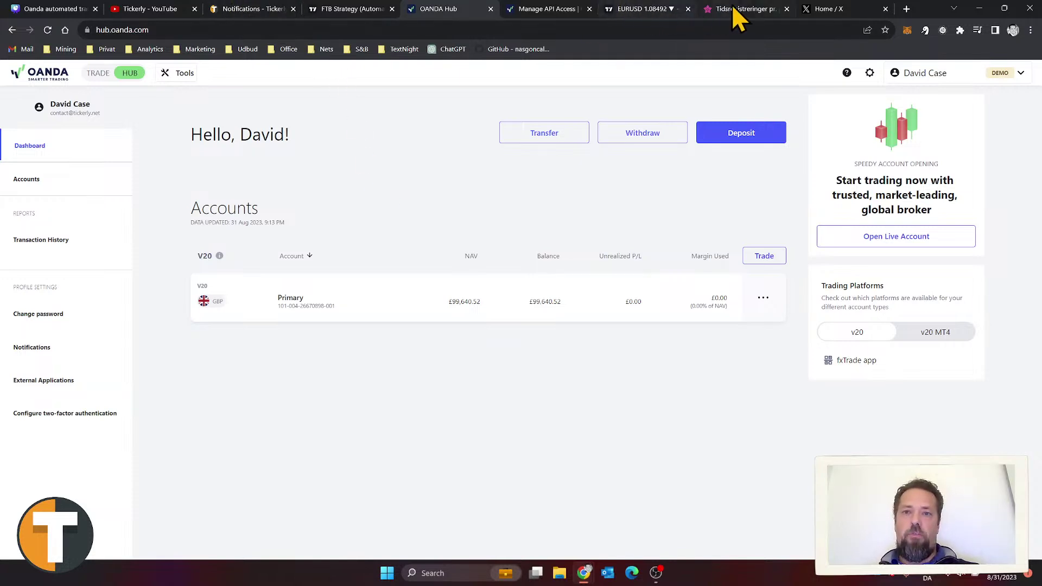
pyautogui.click(264, 9)
pyautogui.moveTo(861, 86)
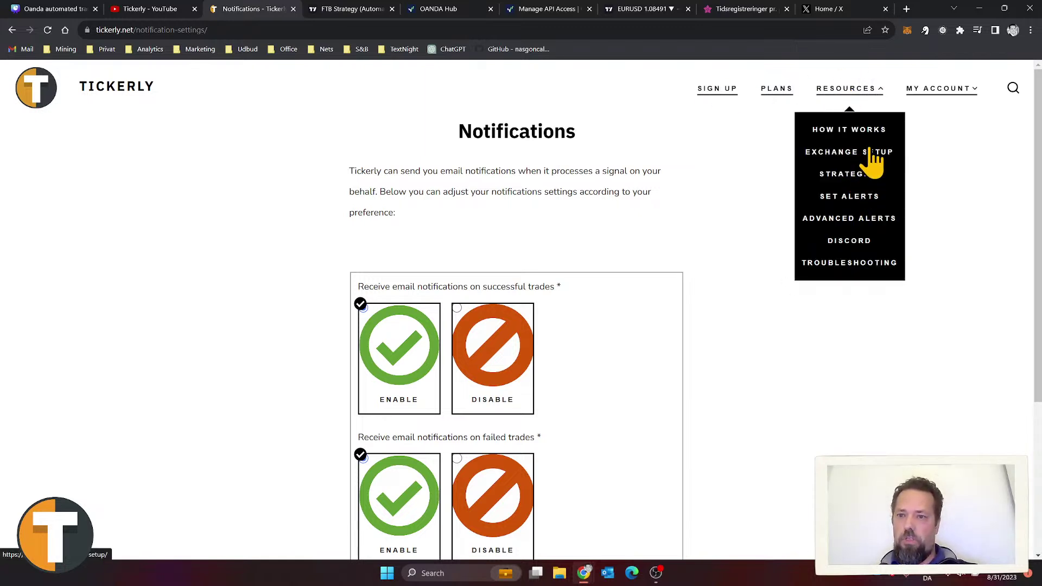
# Step: Read through the Set alerts guide from the Resources menu
pyautogui.click(853, 199)
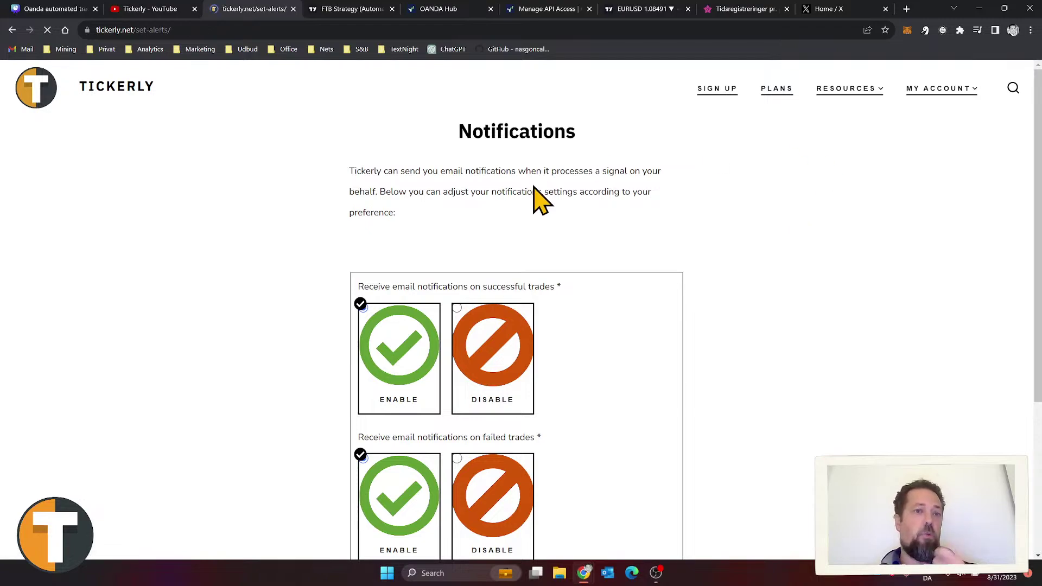
pyautogui.scroll(-3, 551, 251)
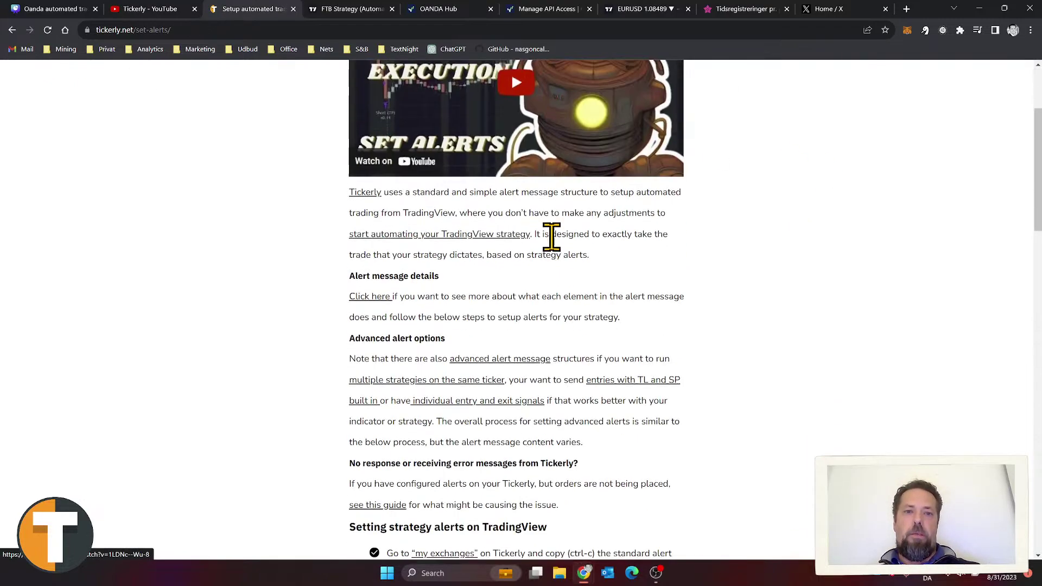
pyautogui.scroll(-8, 488, 279)
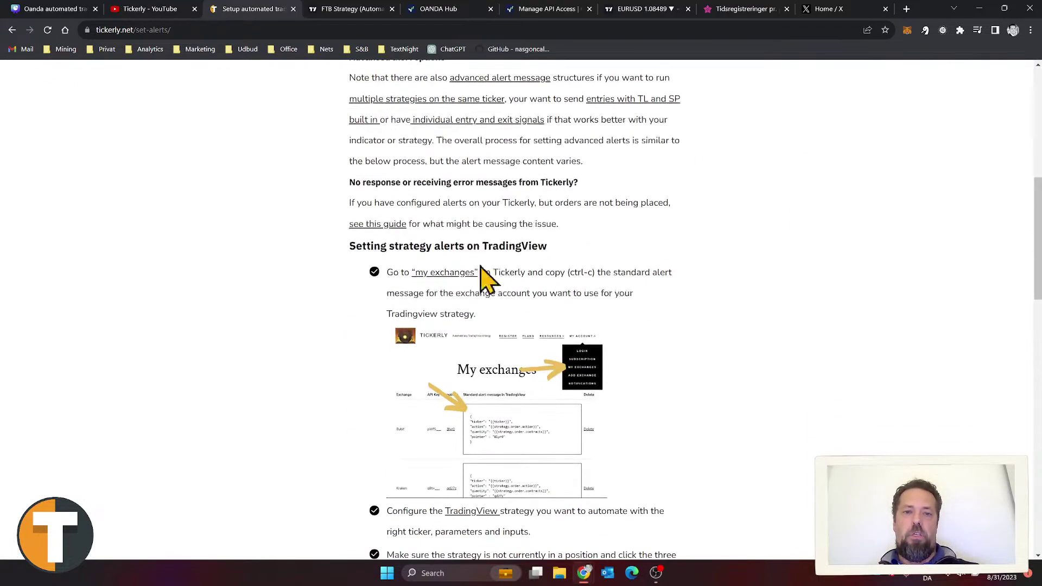
pyautogui.scroll(-4, 579, 349)
pyautogui.scroll(6, 682, 396)
pyautogui.scroll(9, 673, 369)
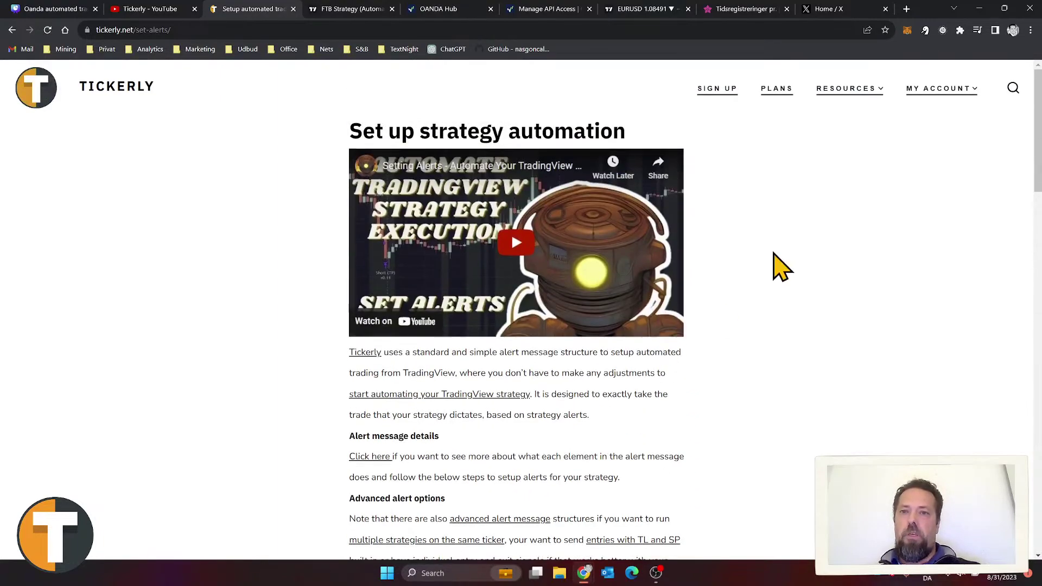
# Step: Read the Advanced alert messages guide covering hedge mode, full trade and limit alerts
pyautogui.moveTo(861, 84)
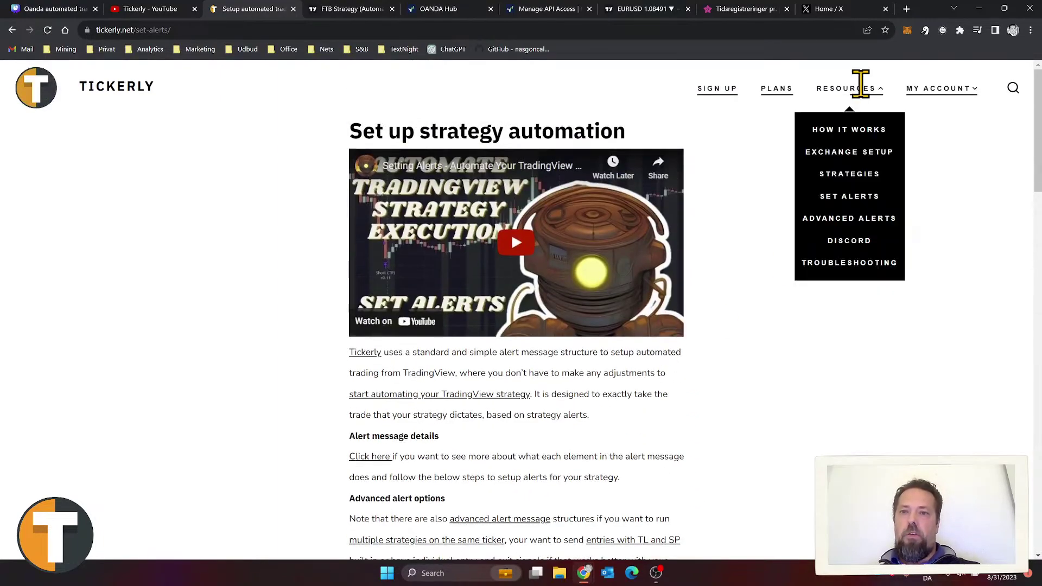
pyautogui.click(859, 221)
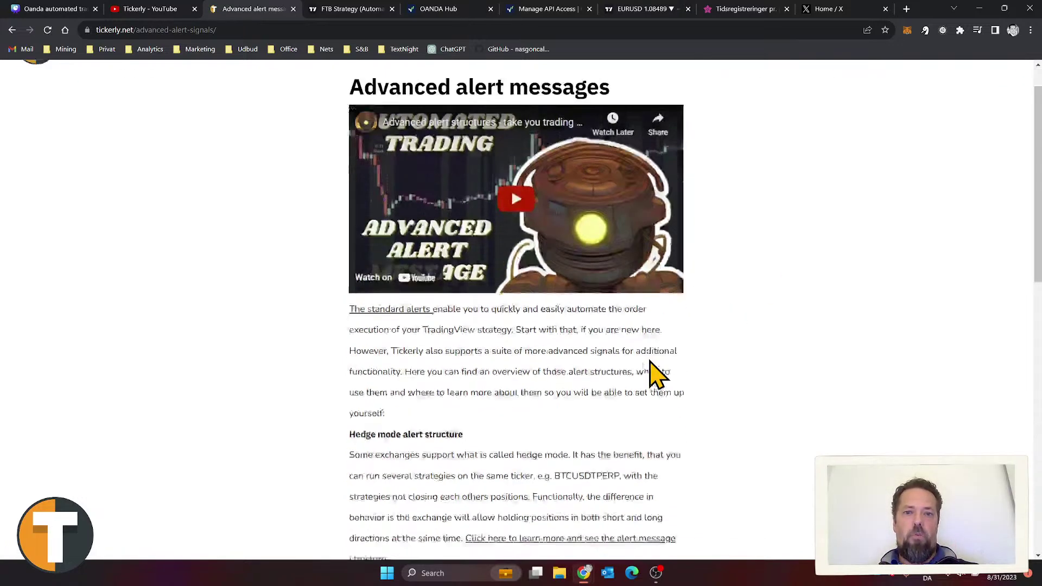
pyautogui.scroll(-10, 654, 369)
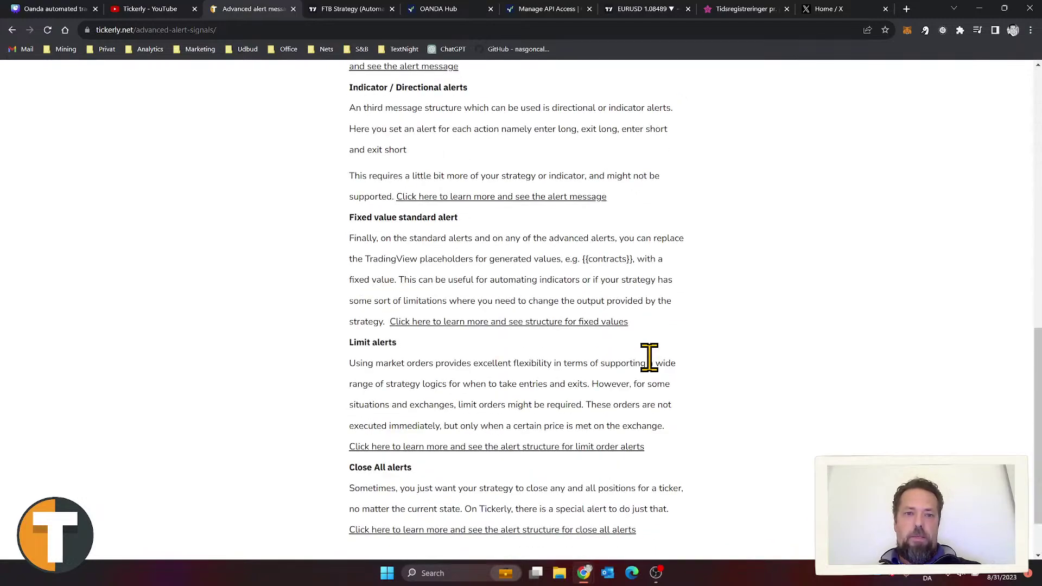
pyautogui.scroll(-2, 650, 357)
pyautogui.scroll(15, 649, 357)
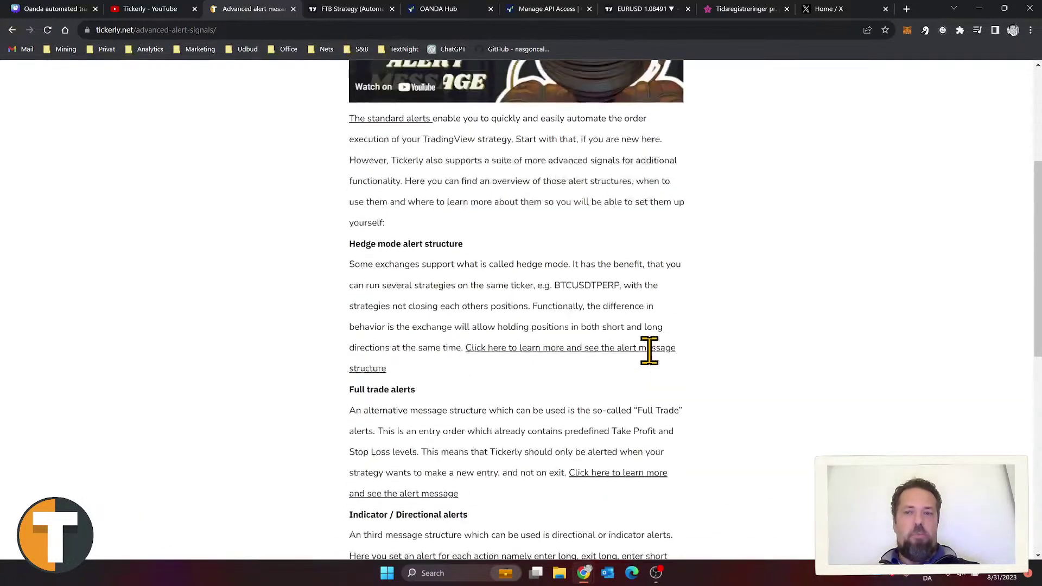
# Step: Return to the Set alerts guide and scroll down it
pyautogui.moveTo(848, 88)
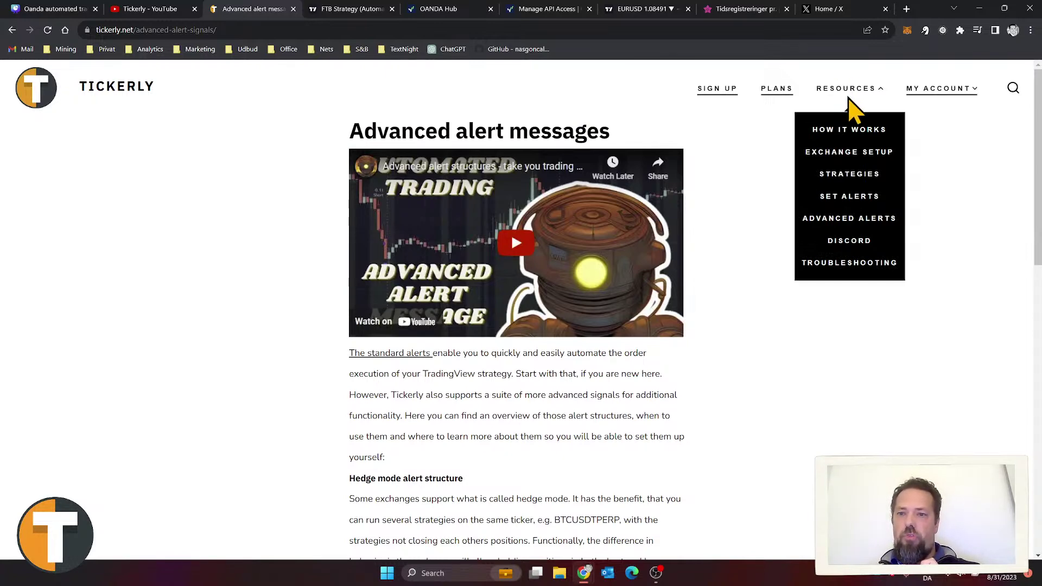
pyautogui.click(842, 196)
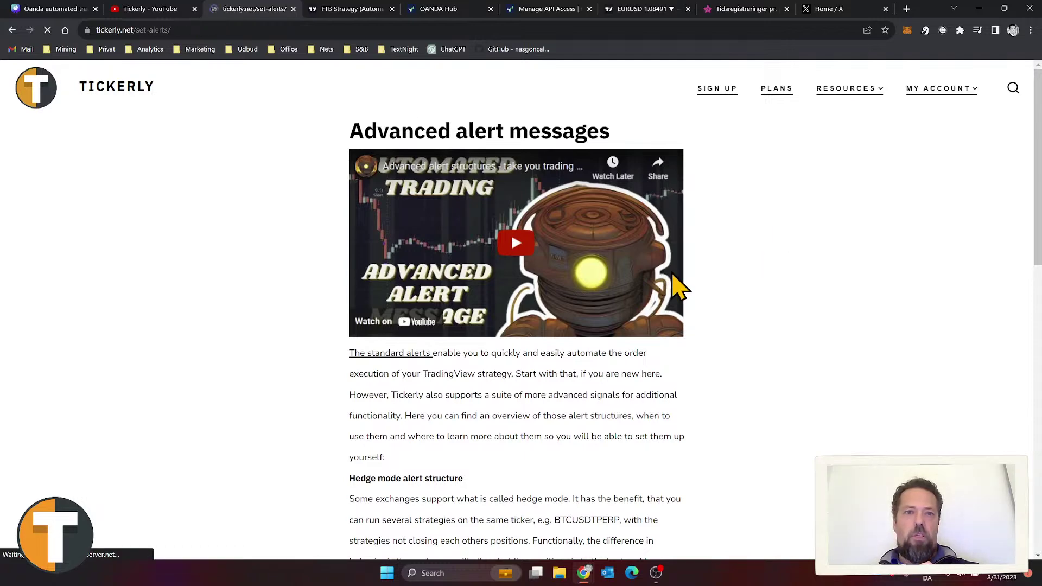
pyautogui.scroll(-4, 512, 333)
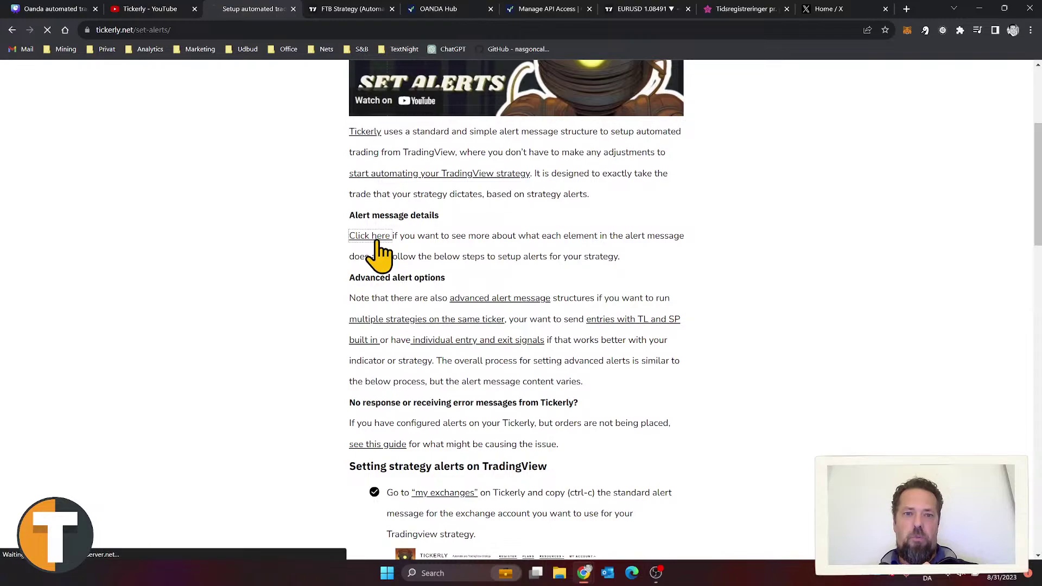
# Step: Open the Standard alert message structure details and highlight the ticker line
pyautogui.click(373, 238)
pyautogui.scroll(-6, 575, 293)
pyautogui.scroll(-2, 572, 293)
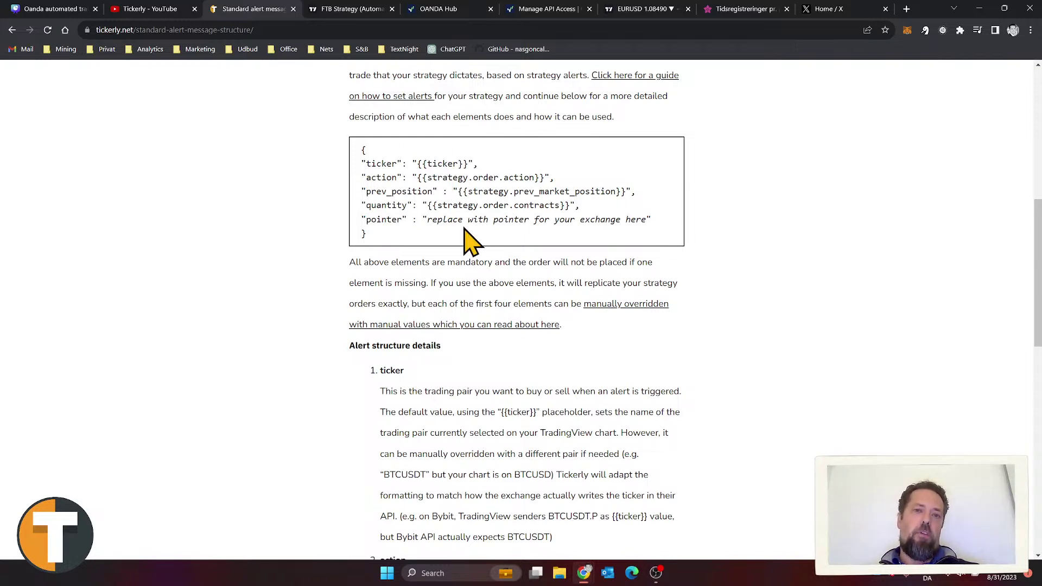
pyautogui.moveTo(479, 164); pyautogui.dragTo(360, 168)
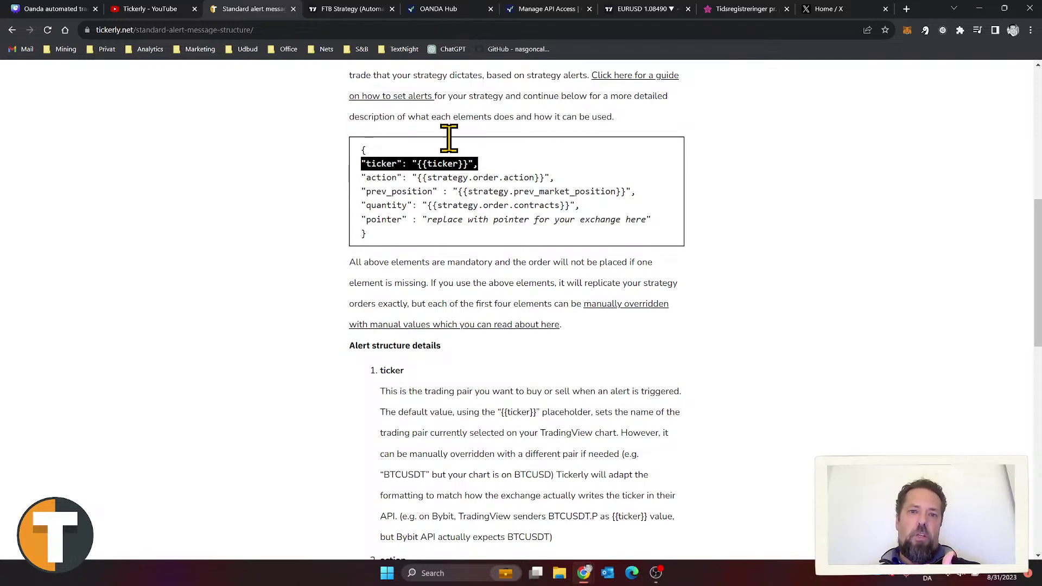
# Step: Close the FTB Strategy script page and return to the alert message structure page
pyautogui.click(337, 9)
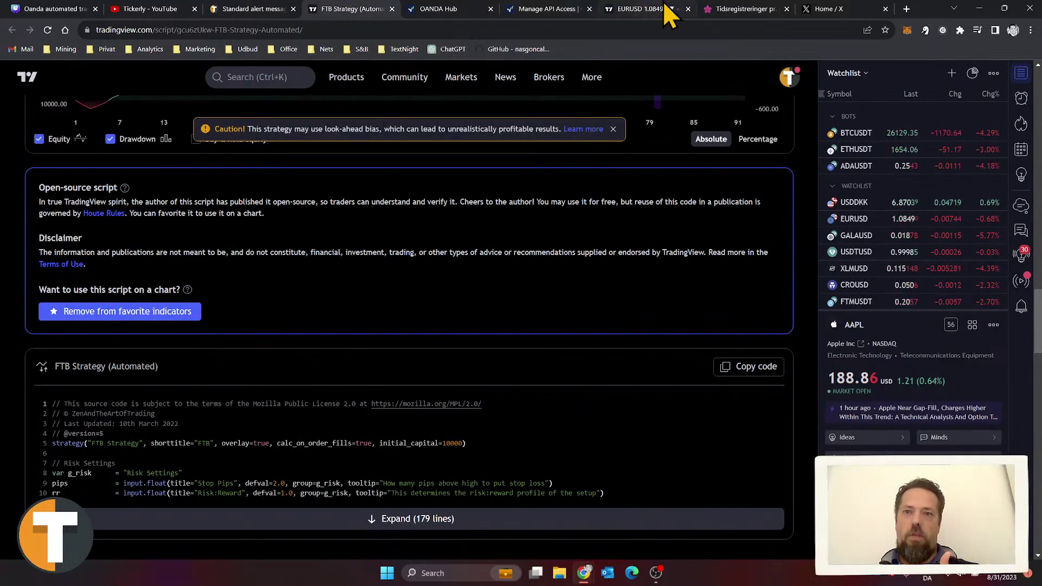
pyautogui.click(392, 9)
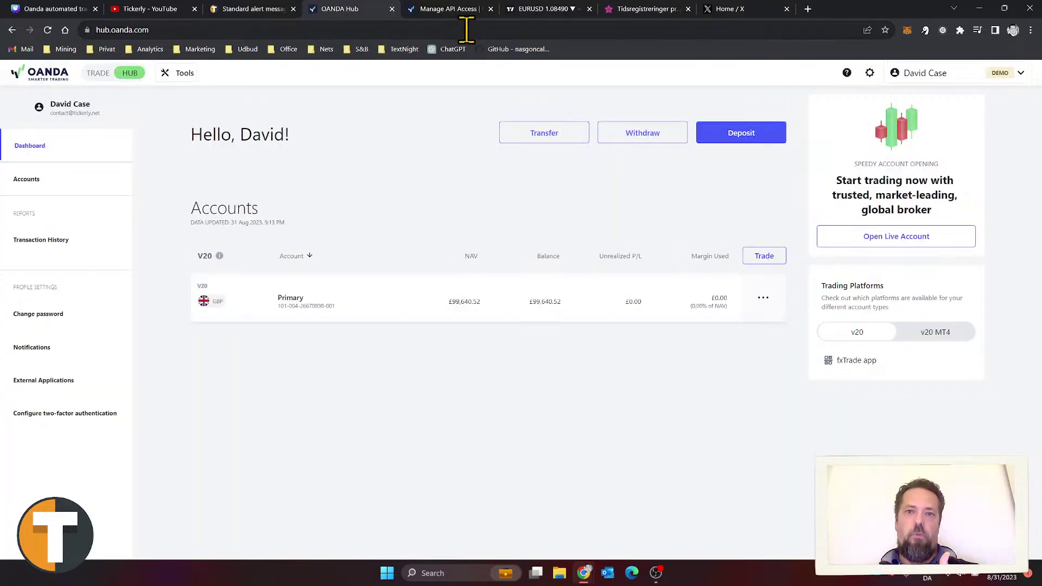
pyautogui.click(547, 9)
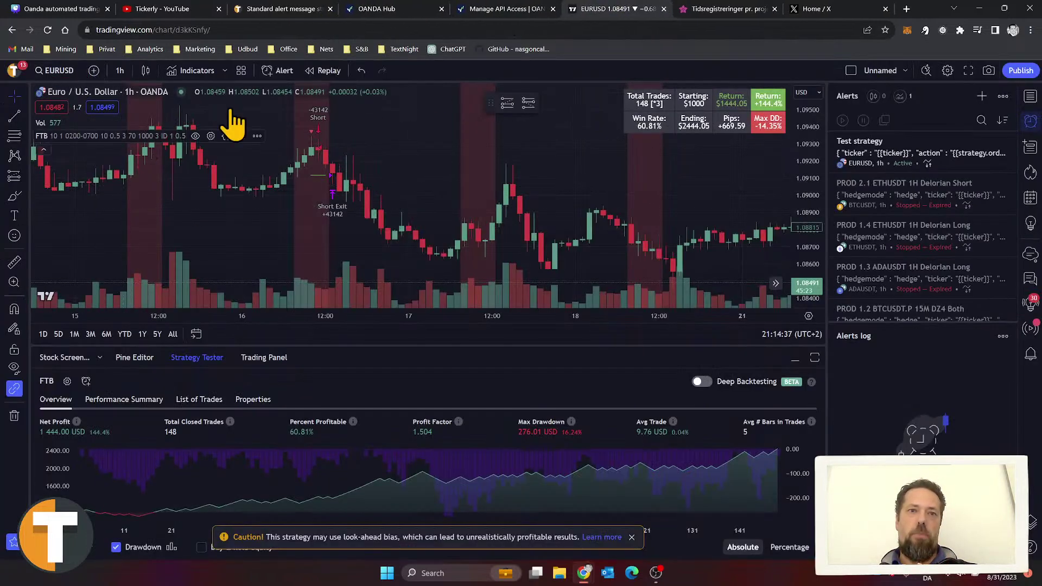
pyautogui.click(280, 9)
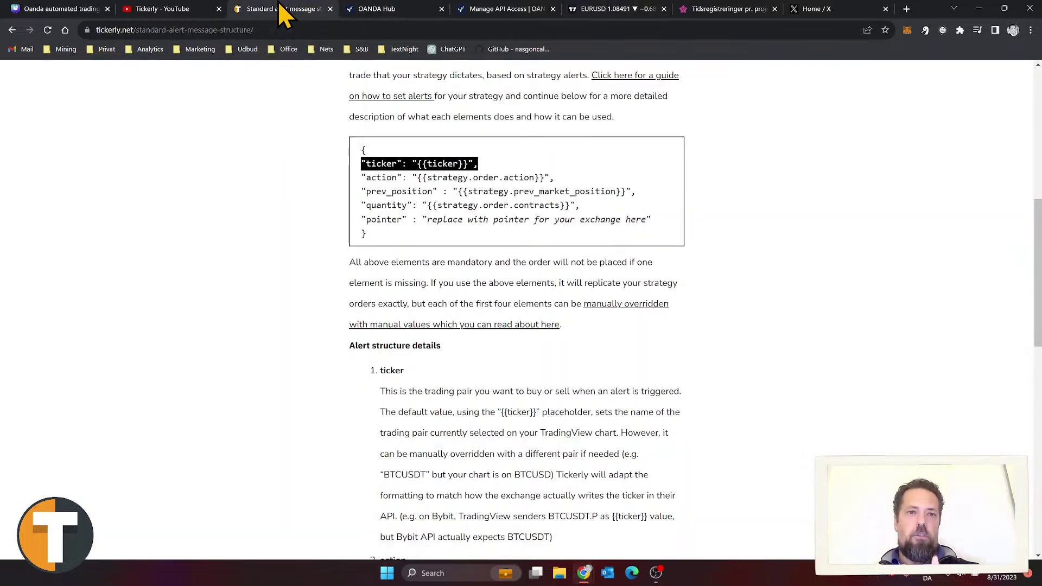
# Step: Highlight the action, prev_position and quantity lines of the alert message in turn
pyautogui.moveTo(567, 179); pyautogui.dragTo(362, 178)
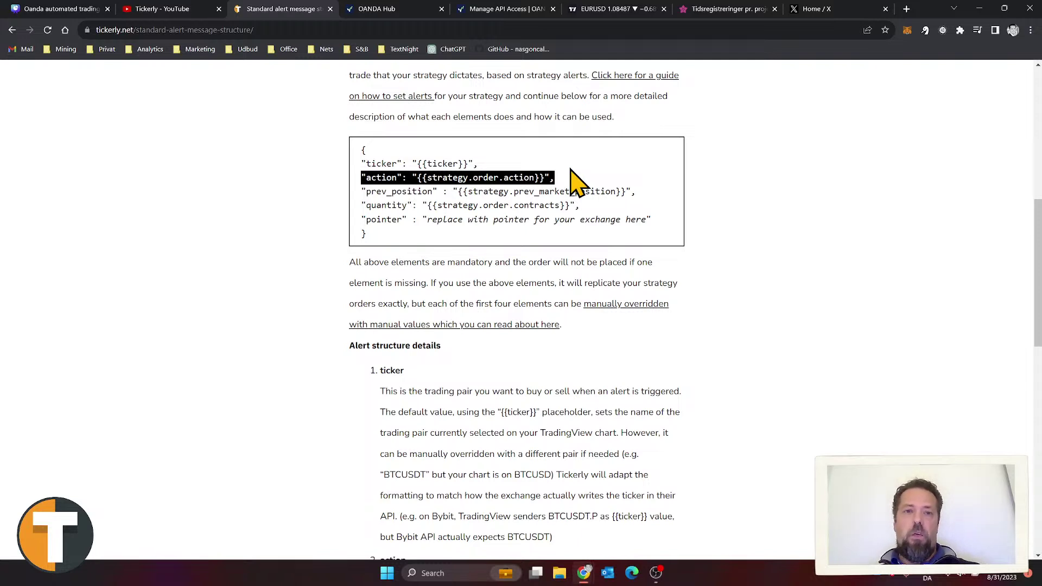
pyautogui.moveTo(649, 195); pyautogui.dragTo(358, 202)
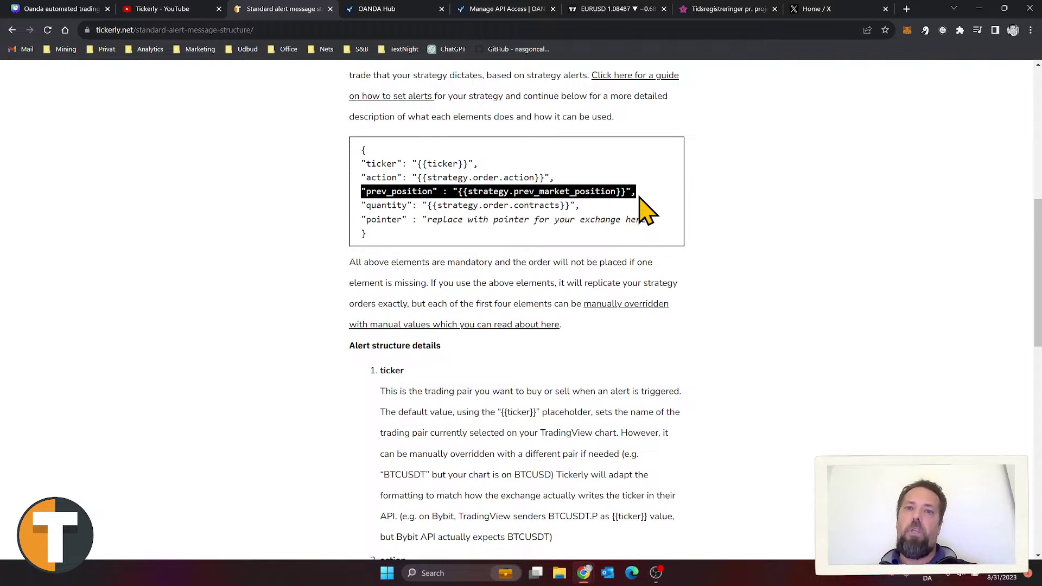
pyautogui.click(645, 192)
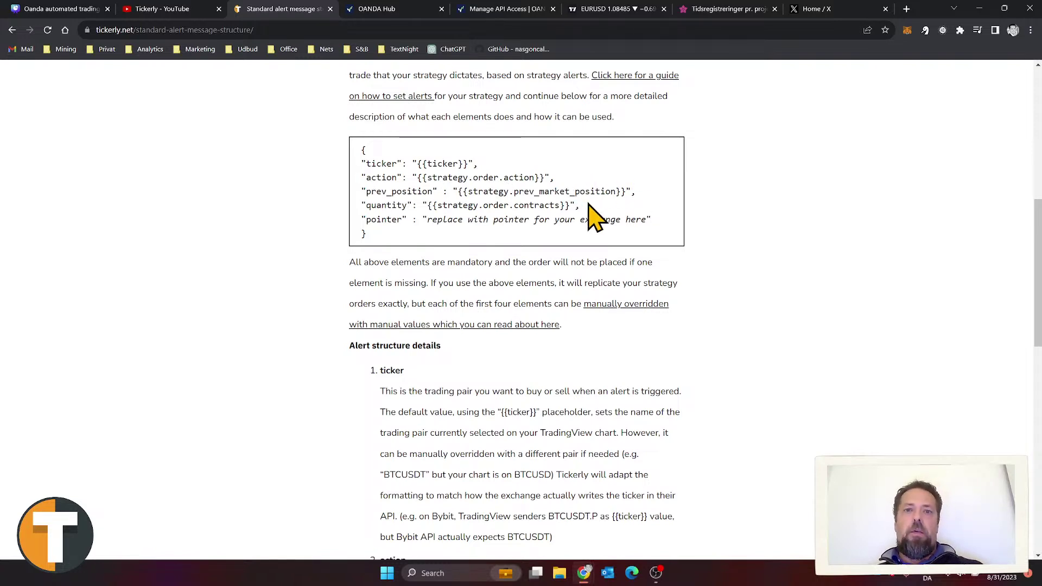
pyautogui.moveTo(588, 206); pyautogui.dragTo(358, 219)
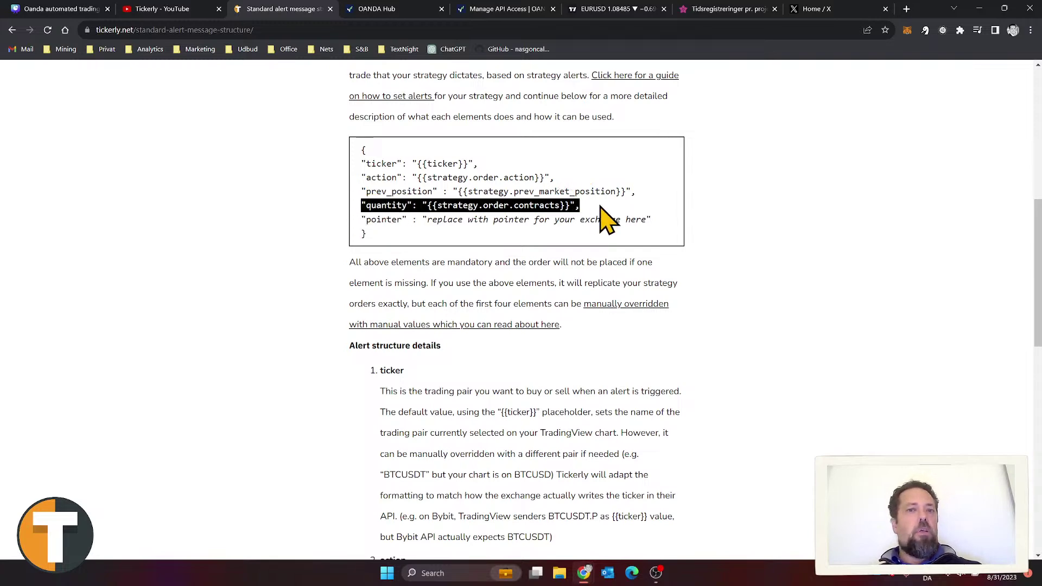
pyautogui.click(611, 220)
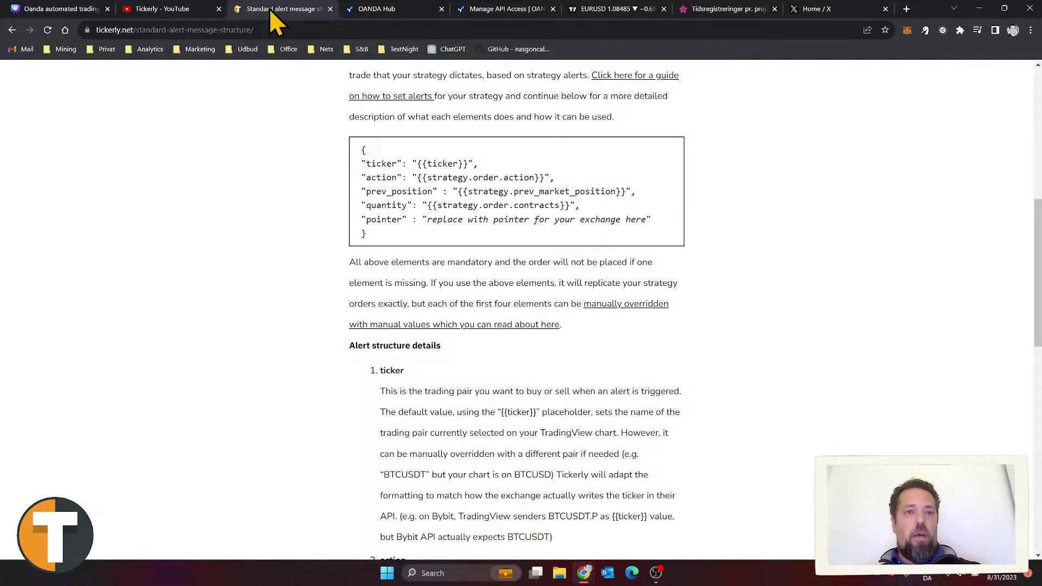
# Step: Check the FTB strategy's EURUSD List of Trades (trade 148, 43142 contracts), then return to Tickerly
pyautogui.click(632, 9)
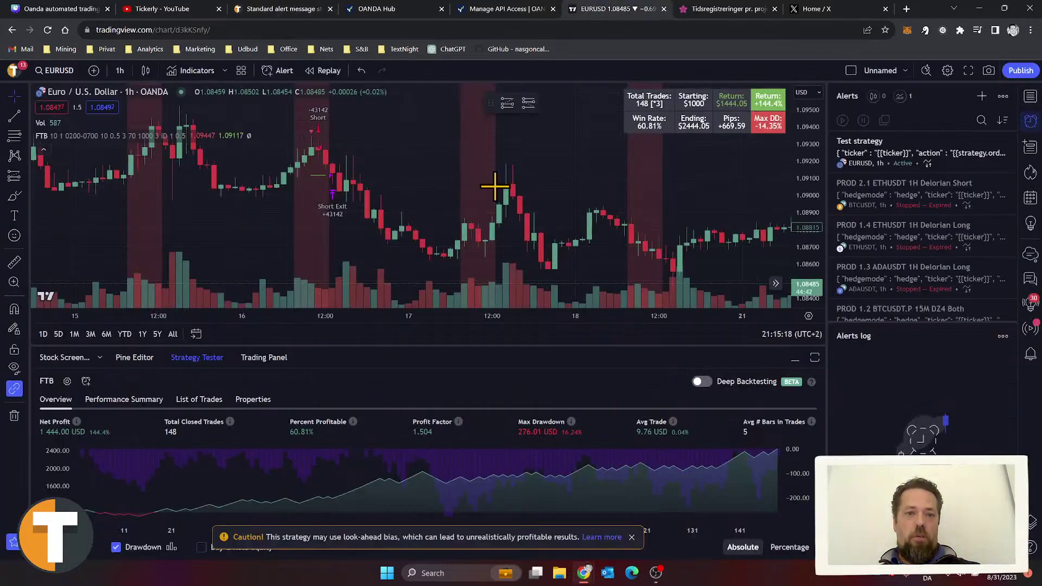
pyautogui.click(205, 398)
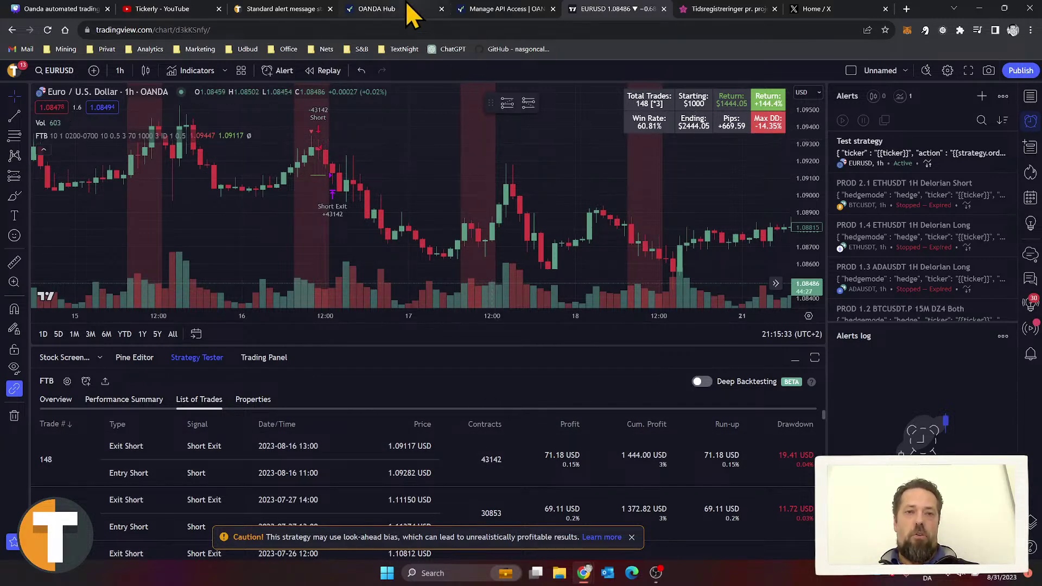
pyautogui.click(293, 10)
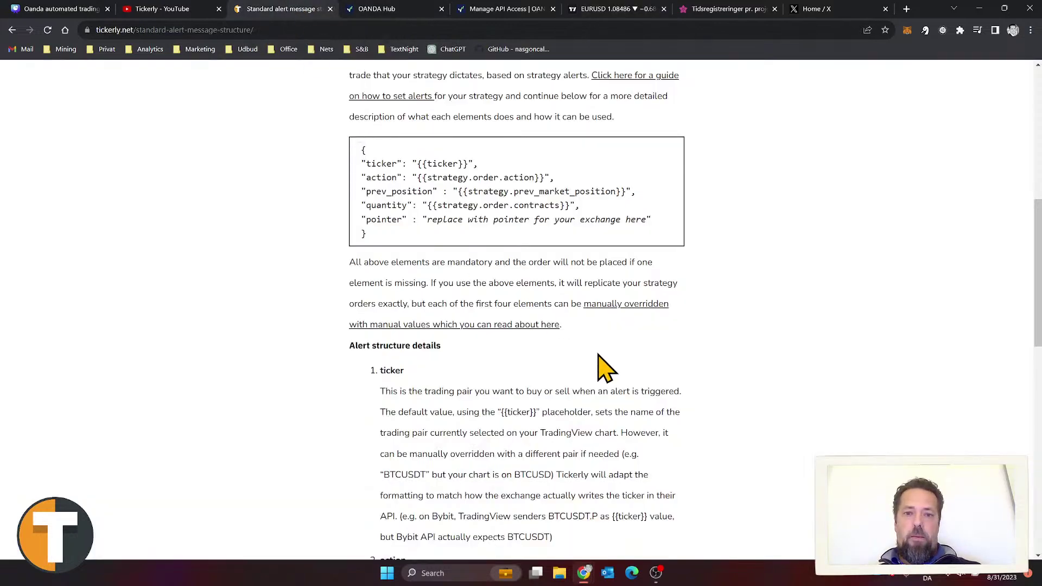
# Step: Highlight the alert message's pointer line through its closing brace, then scroll back to the top
pyautogui.tripleClick(373, 220)
pyautogui.moveTo(360, 218); pyautogui.dragTo(403, 238)
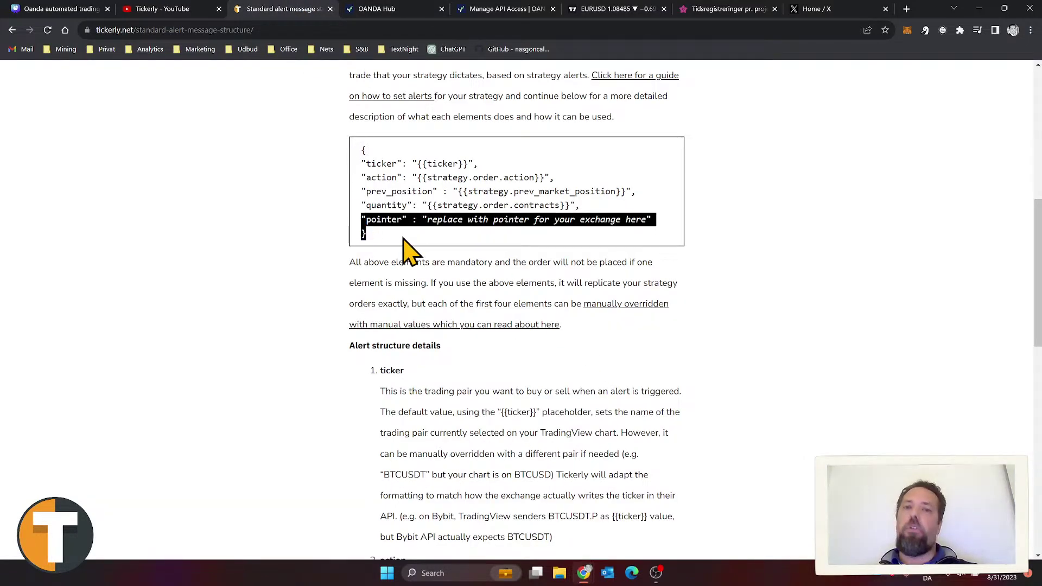
pyautogui.click(403, 238)
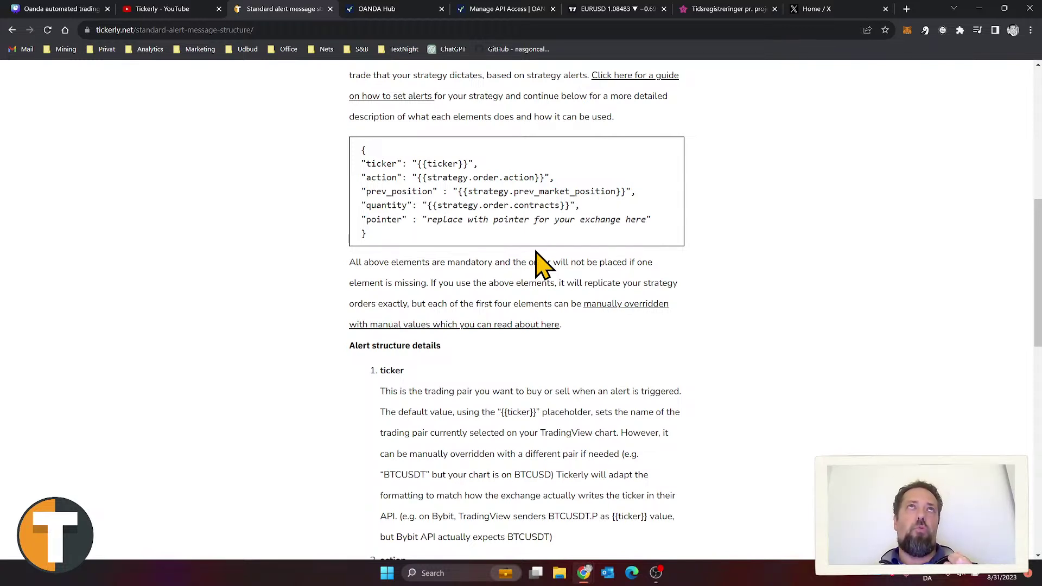
pyautogui.scroll(8, 537, 256)
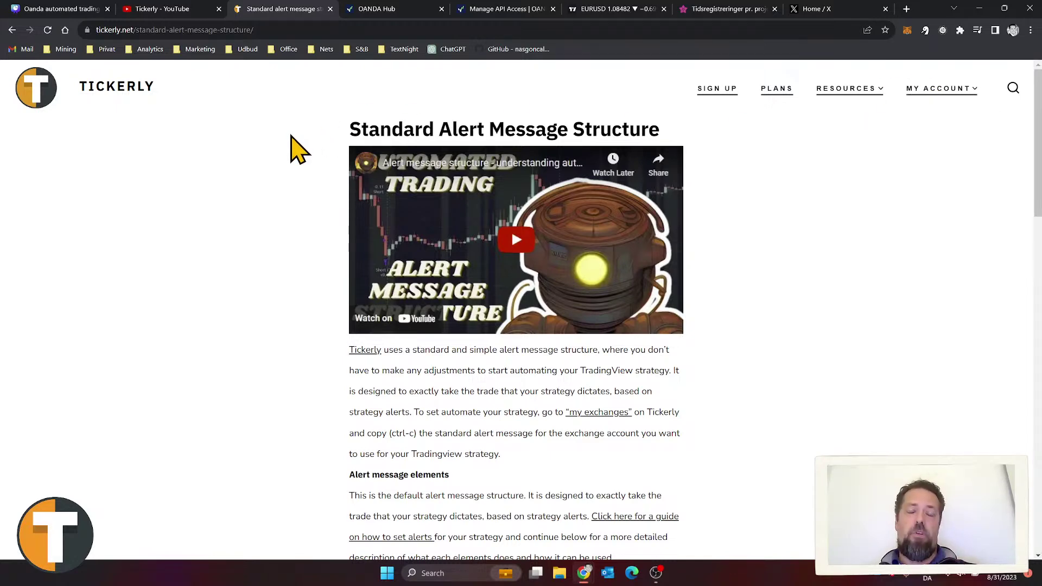
pyautogui.scroll(-5, 515, 217)
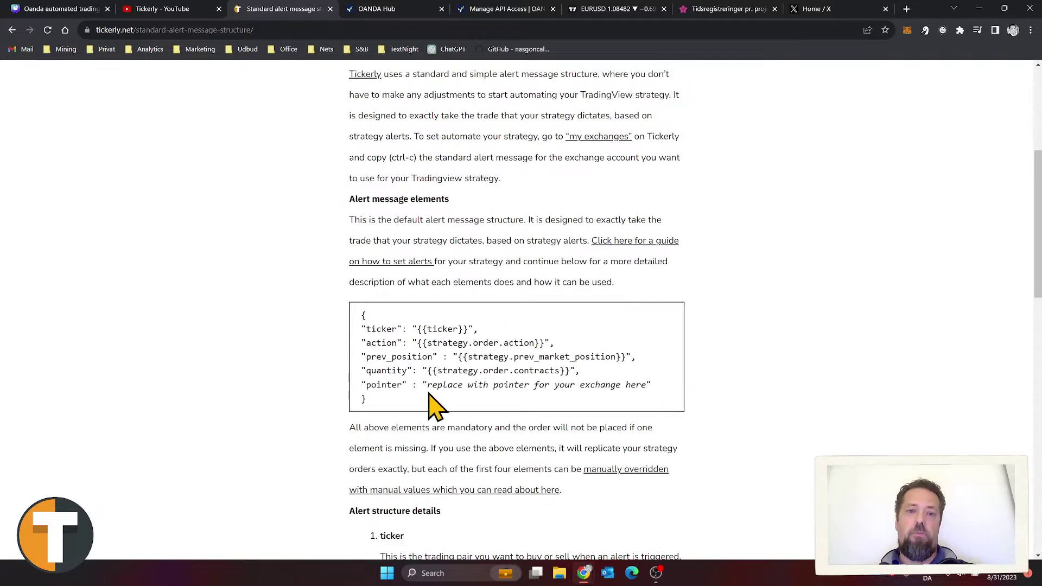
pyautogui.scroll(5, 658, 333)
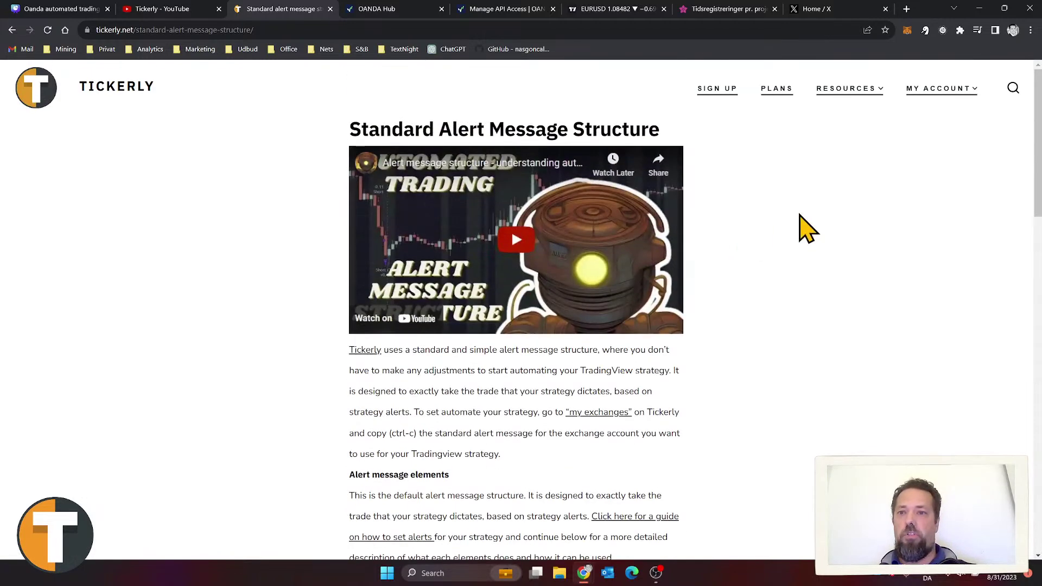
# Step: Open My exchanges from MY ACCOUNT and highlight the bybit connection's pointer value
pyautogui.moveTo(925, 87)
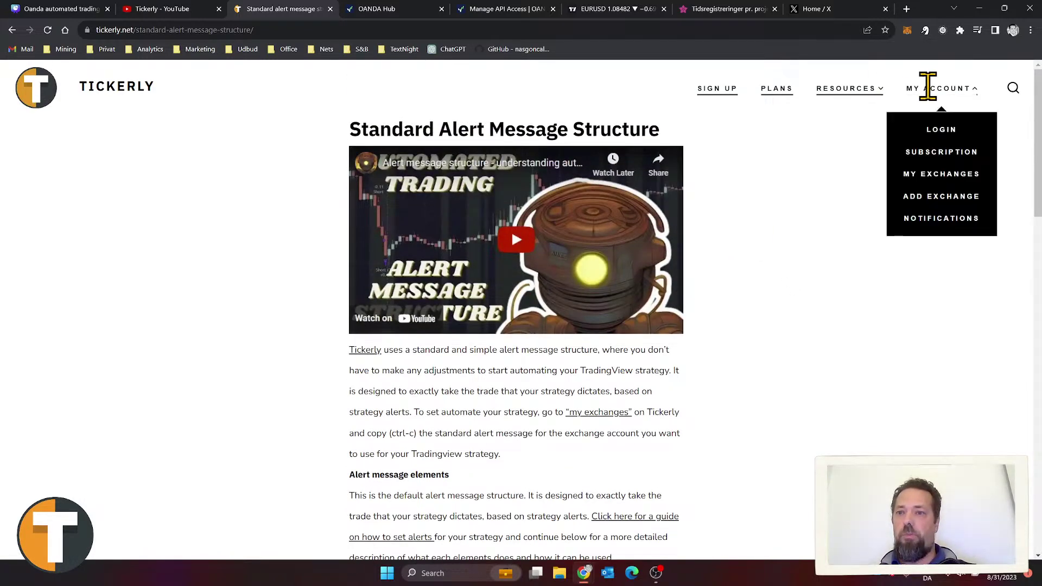
pyautogui.click(946, 180)
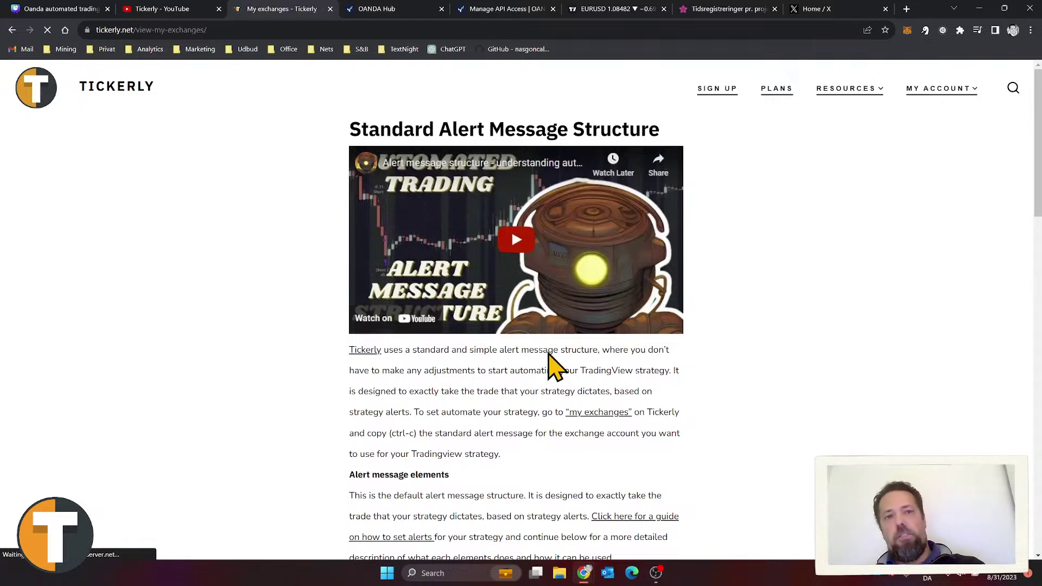
pyautogui.scroll(-2, 543, 344)
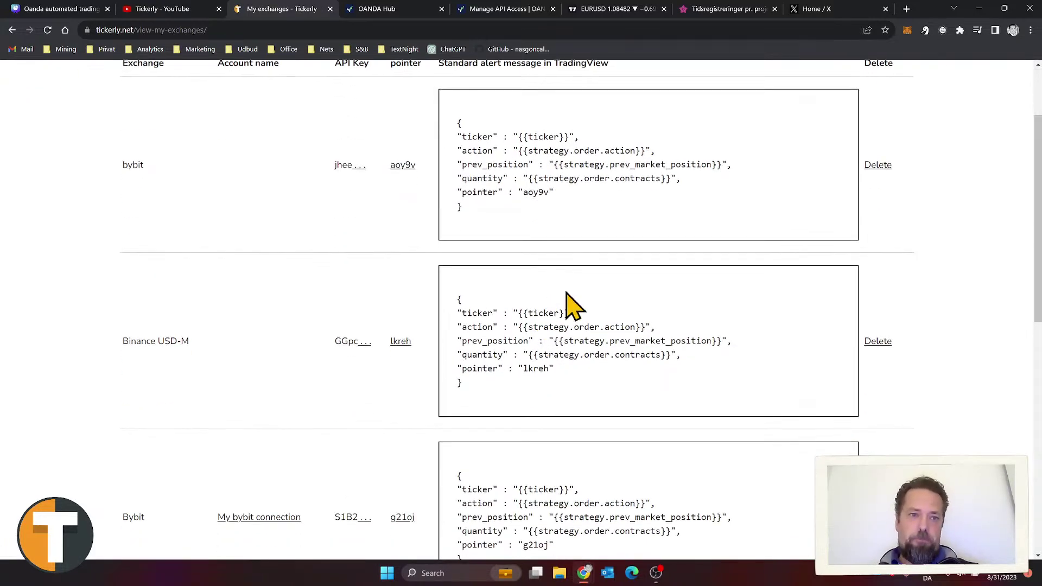
pyautogui.moveTo(553, 193); pyautogui.dragTo(522, 193)
pyautogui.click(121, 181)
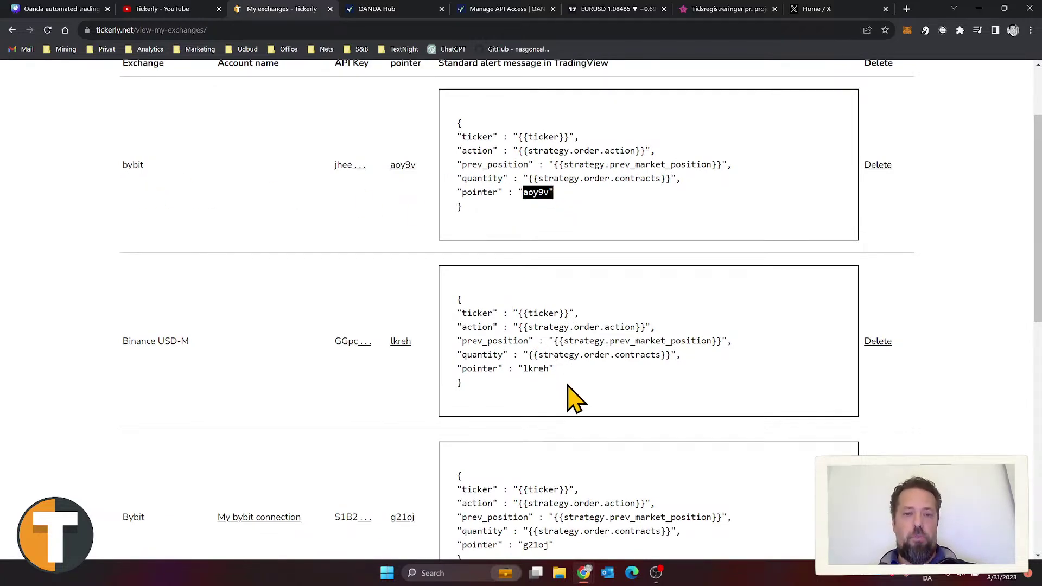
pyautogui.click(179, 342)
# Step: Highlight the pointer values of the Binance and Oanda connections' alert messages
pyautogui.moveTo(179, 341); pyautogui.dragTo(495, 390)
pyautogui.click(593, 384)
pyautogui.moveTo(553, 369); pyautogui.dragTo(523, 369)
pyautogui.scroll(-4, 537, 374)
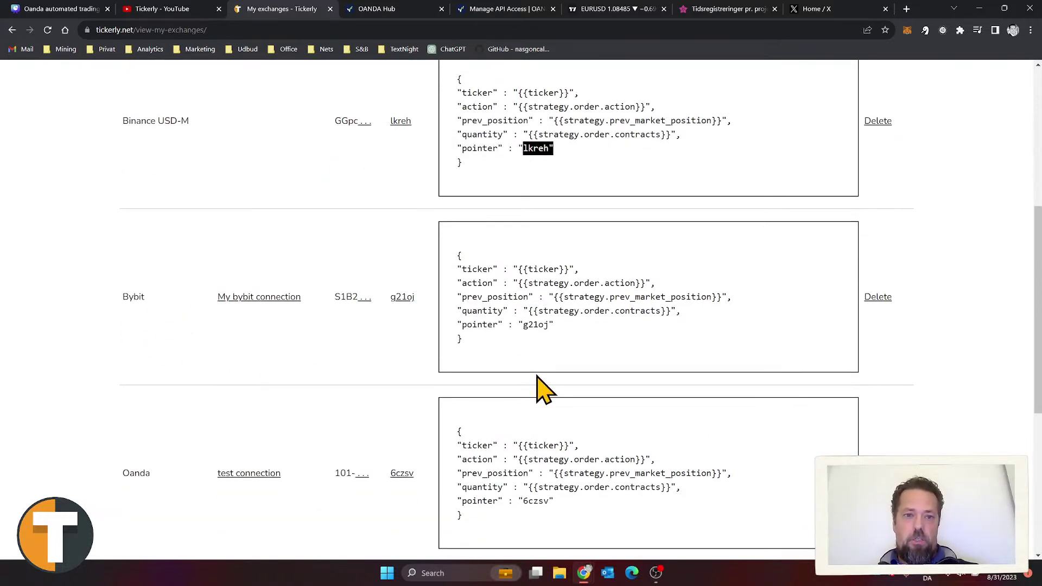
pyautogui.scroll(-4, 535, 360)
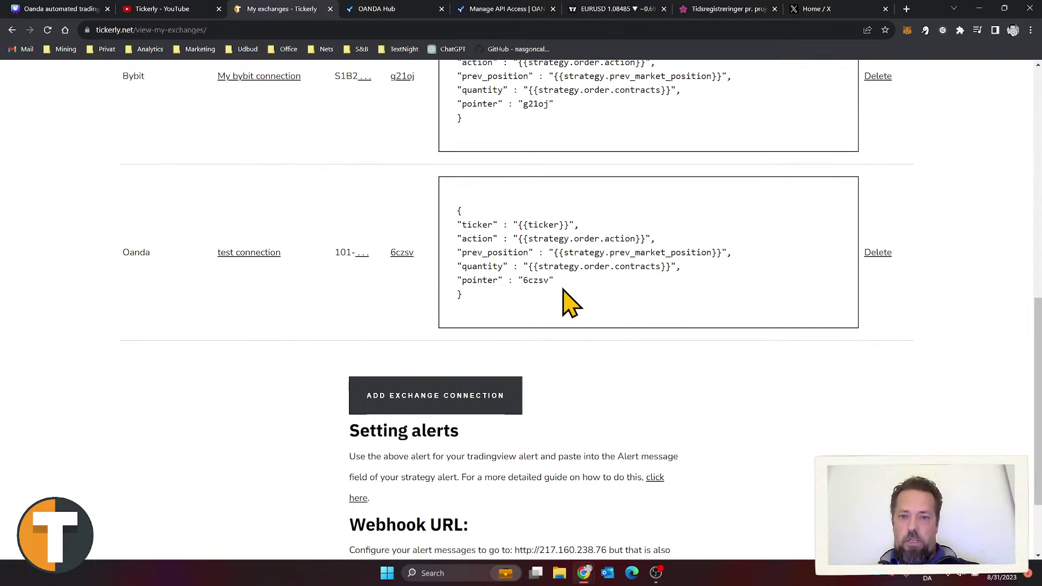
pyautogui.moveTo(538, 289); pyautogui.dragTo(503, 280)
pyautogui.scroll(10, 607, 347)
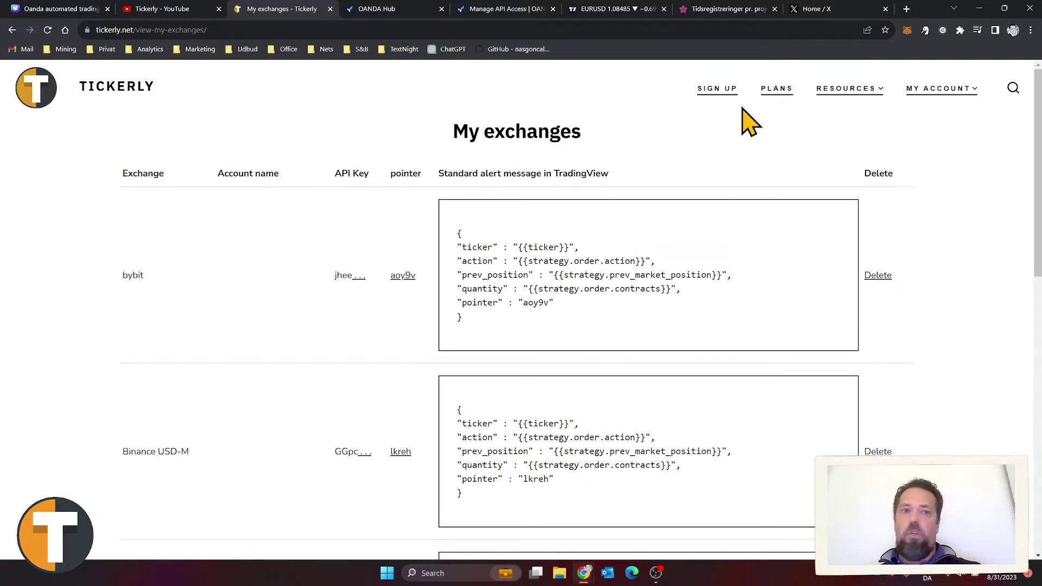
# Step: Bring up Tickerly's home page listing supported exchanges such as OANDA, Bybit, Binance and Kraken
pyautogui.click(37, 99)
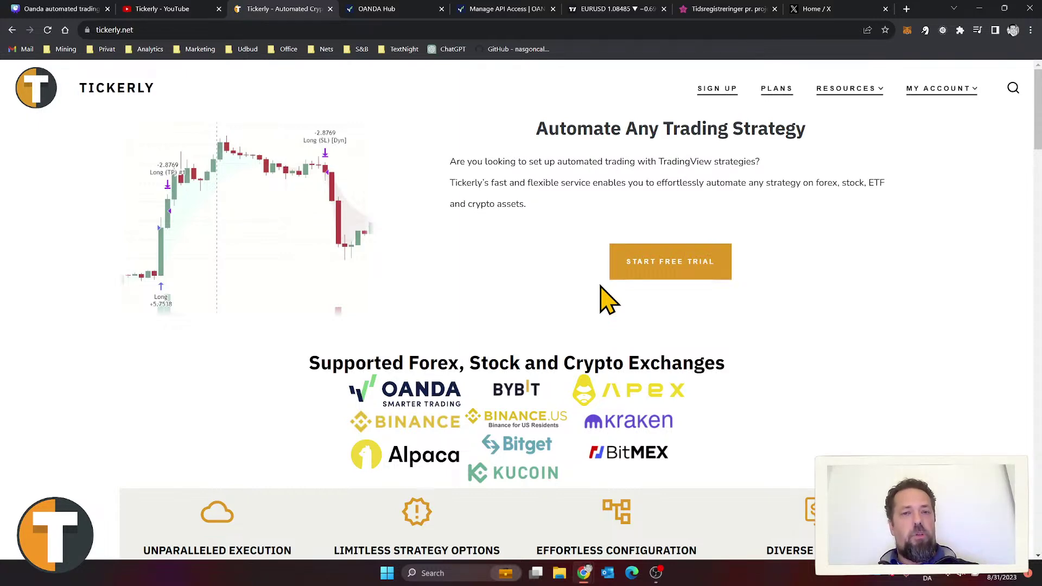
pyautogui.scroll(-3, 606, 299)
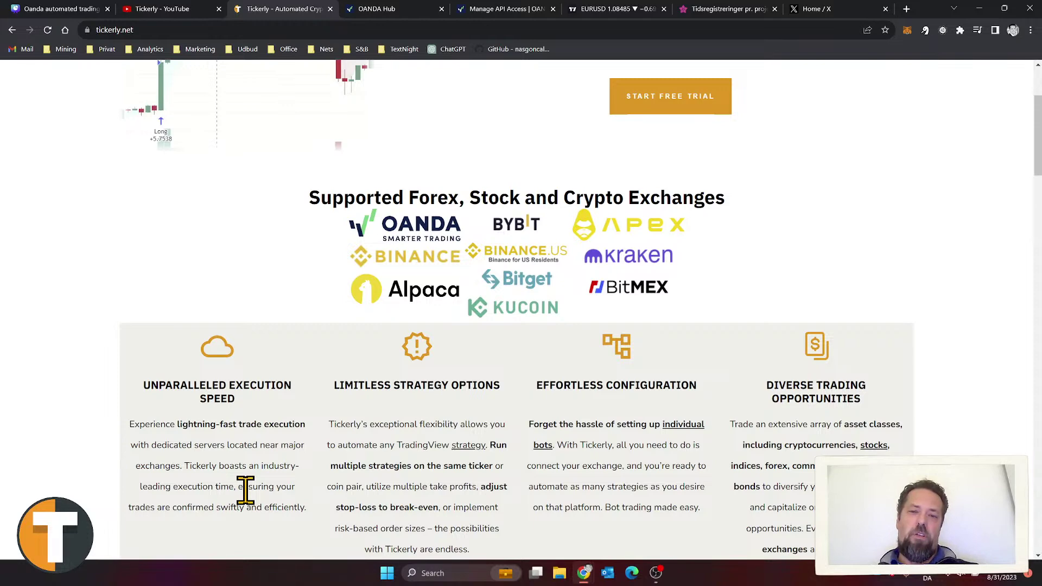
pyautogui.scroll(-1, 245, 492)
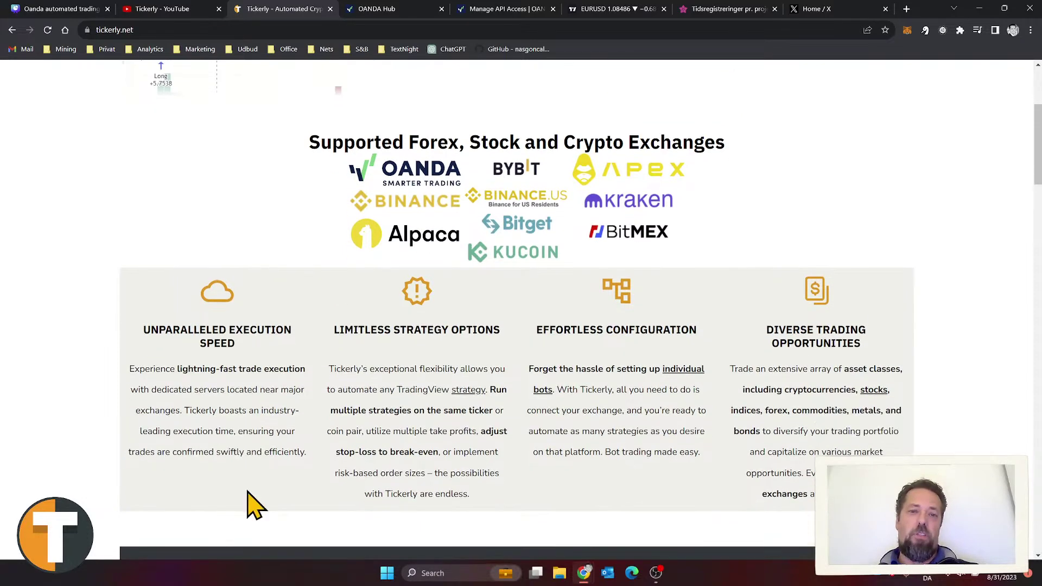
pyautogui.click(163, 9)
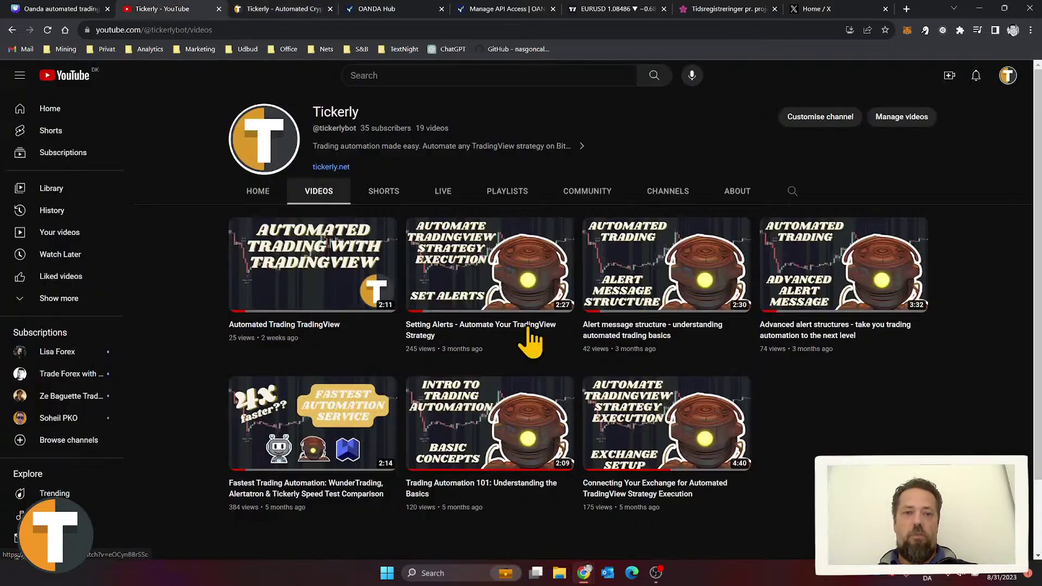
pyautogui.click(285, 10)
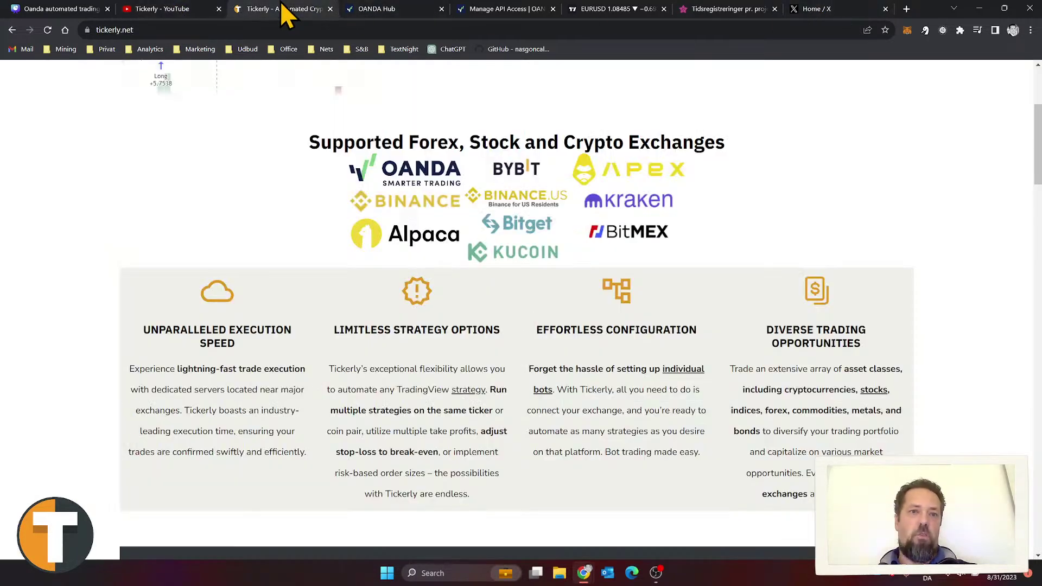
pyautogui.scroll(3, 775, 393)
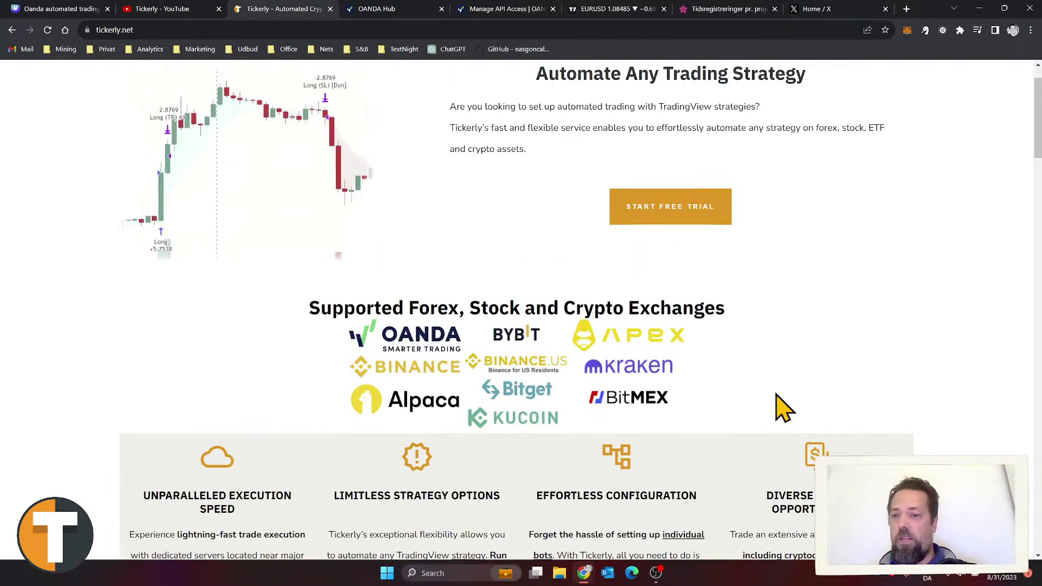